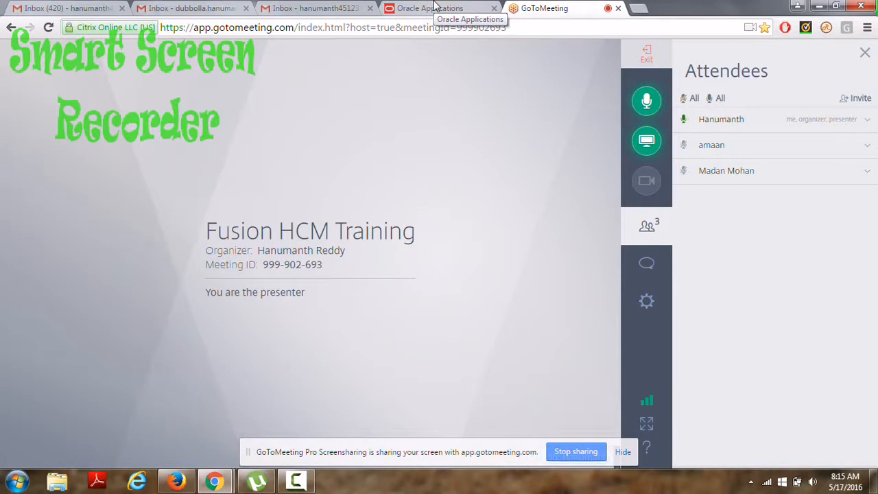
Switch from GoToMeeting to the Oracle Applications page to show the Oracle HCM home page.
{"action": "left_click", "coordinate": [436, 12]}
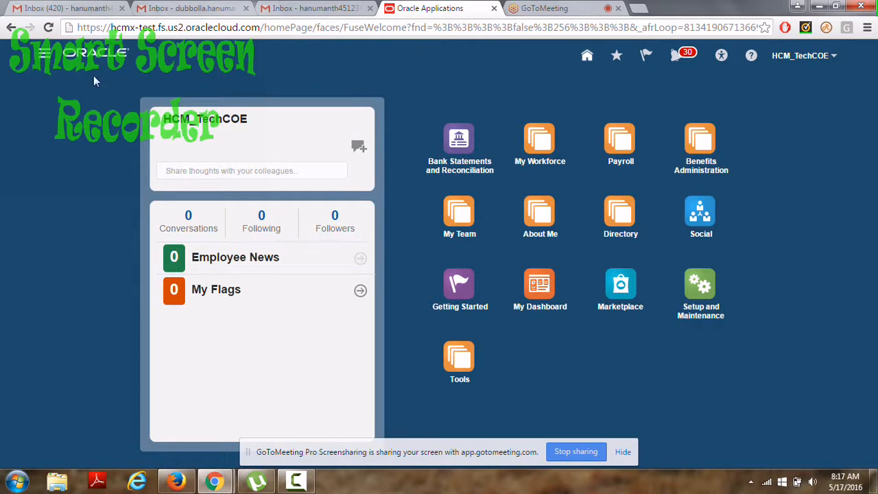
Go to Setup and Maintenance from the Navigator and dismiss the Norton alert.
{"action": "left_click", "coordinate": [45, 55]}
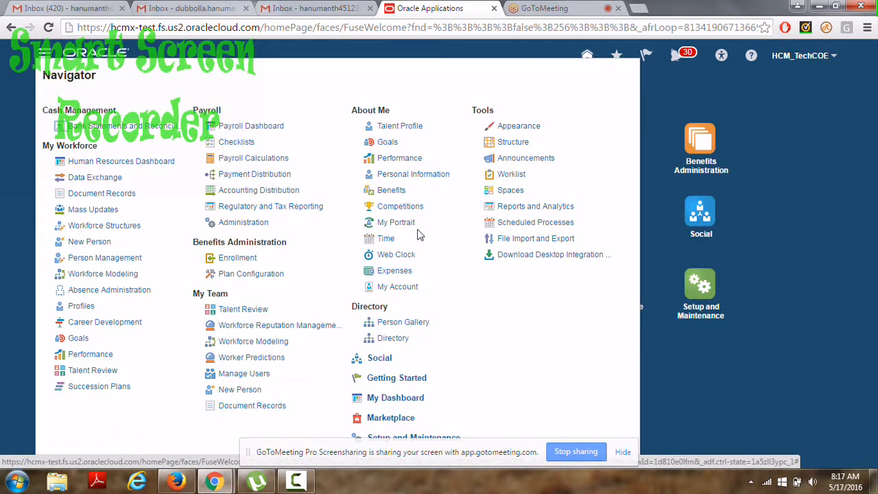
{"action": "left_click", "coordinate": [422, 439]}
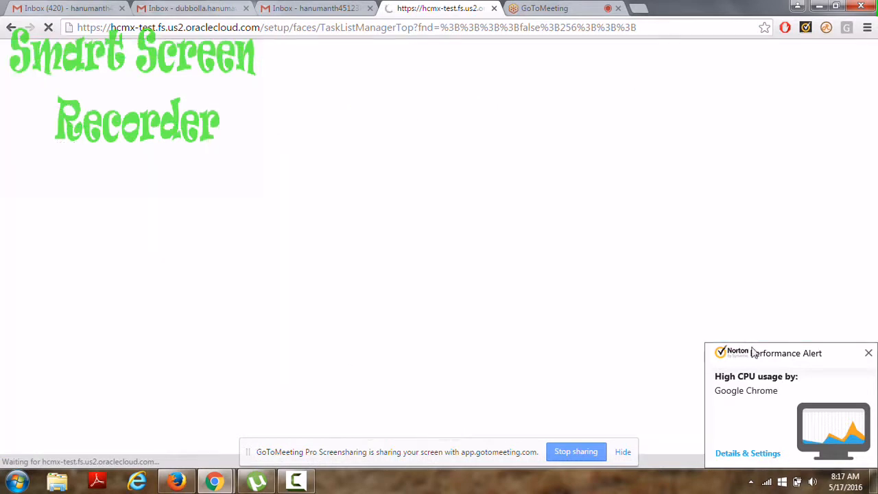
{"action": "left_click", "coordinate": [869, 356]}
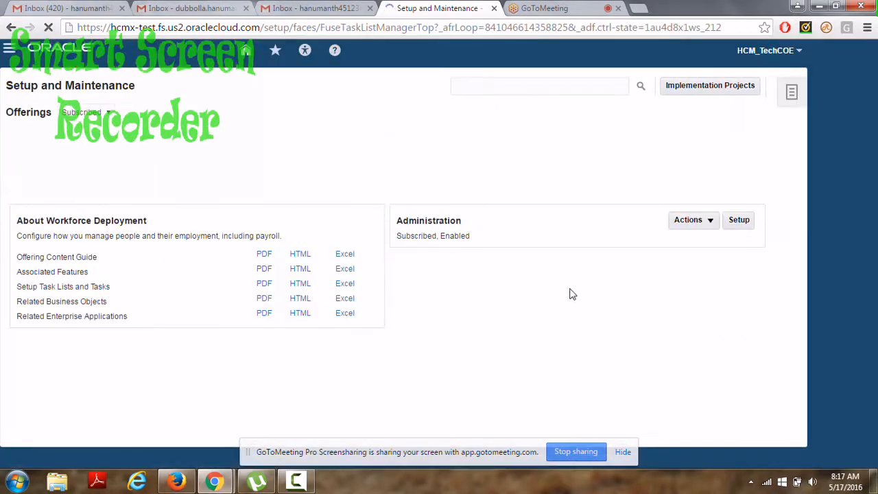
Enter 'Manage value' in the setup task search, accepting the suggested entry.
{"action": "left_click", "coordinate": [502, 82]}
{"action": "type", "text": "manage"}
{"action": "key", "text": "Down"}
{"action": "key", "text": "Return"}
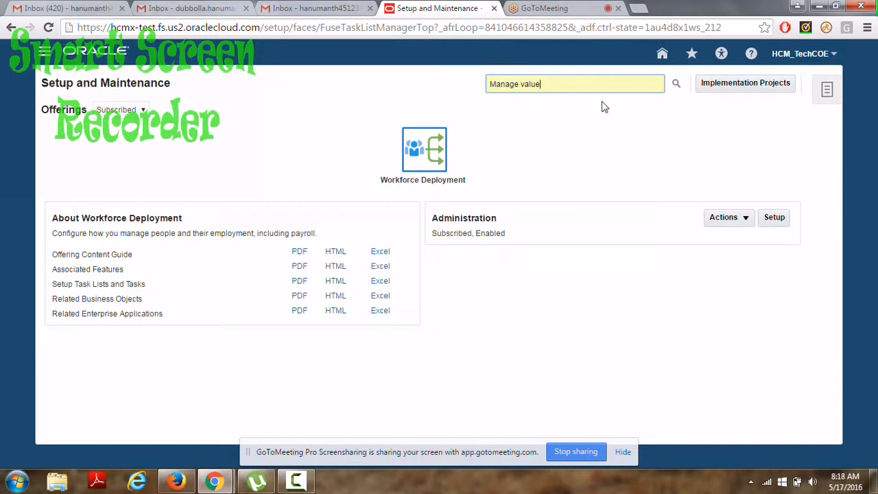
Run the 'Manage value' task search and open Manage Value Sets from the results.
{"action": "key", "text": "Return"}
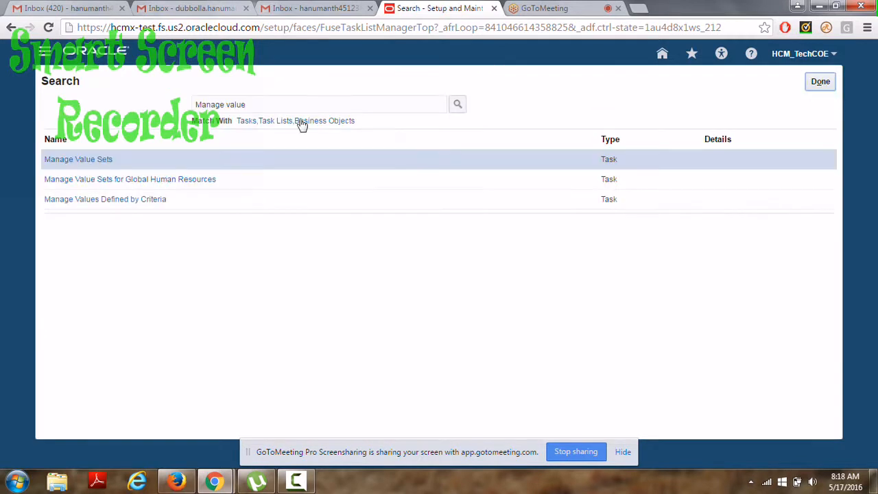
{"action": "left_click", "coordinate": [72, 164]}
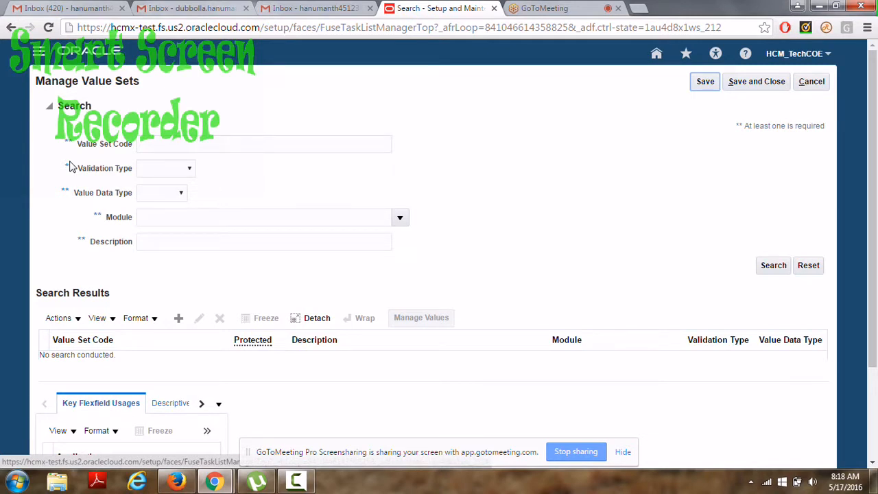
Create a value set coded Fusion_Format, described as 'this value set used for entry purpose'.
{"action": "left_click", "coordinate": [180, 320]}
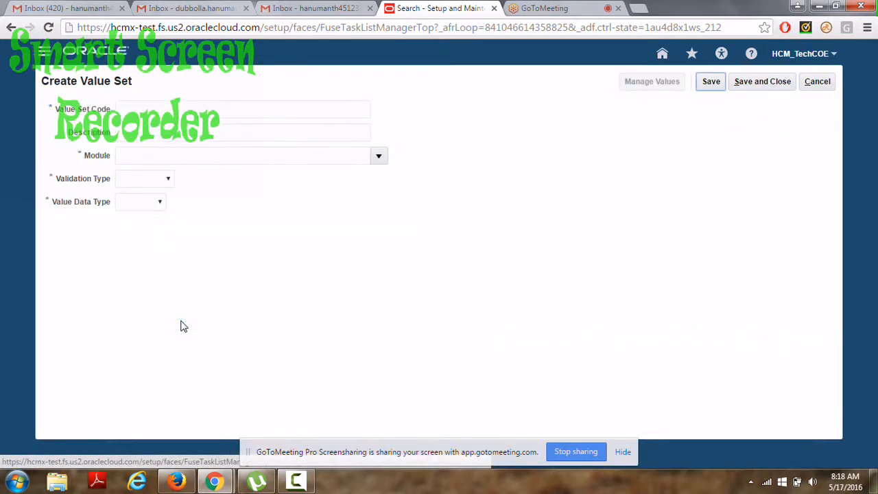
{"action": "left_click", "coordinate": [128, 109]}
{"action": "type", "text": "F"}
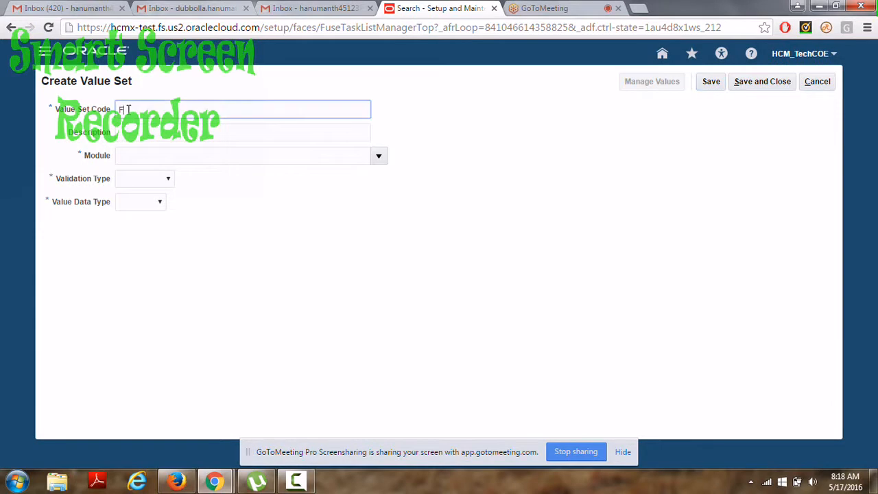
{"action": "type", "text": "usion_Format"}
{"action": "left_click", "coordinate": [134, 136]}
{"action": "type", "text": "this value set"}
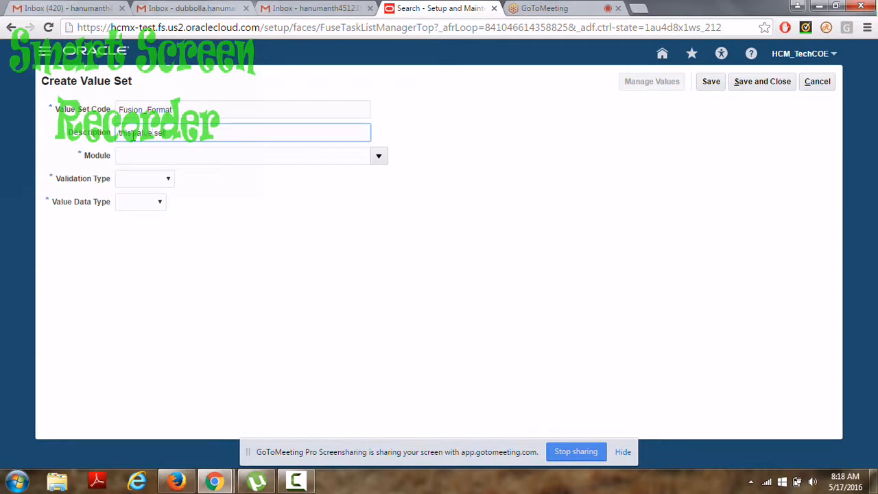
{"action": "type", "text": " used for"}
{"action": "type", "text": " cl"}
{"action": "key", "text": "BackSpace"}
{"action": "key", "text": "BackSpace"}
{"action": "type", "text": "entit"}
{"action": "key", "text": "BackSpace"}
{"action": "key", "text": "BackSpace"}
{"action": "type", "text": "ry purpose"}
{"action": "left_click", "coordinate": [292, 153]}
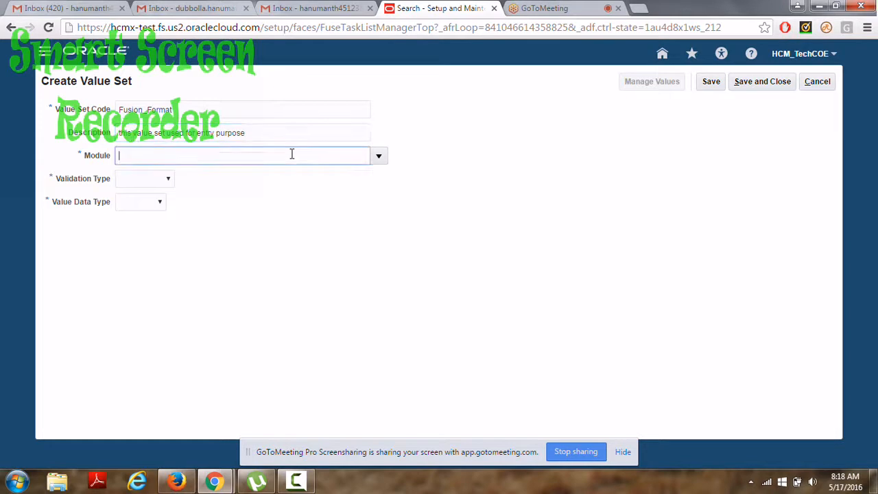
{"action": "left_click", "coordinate": [380, 156]}
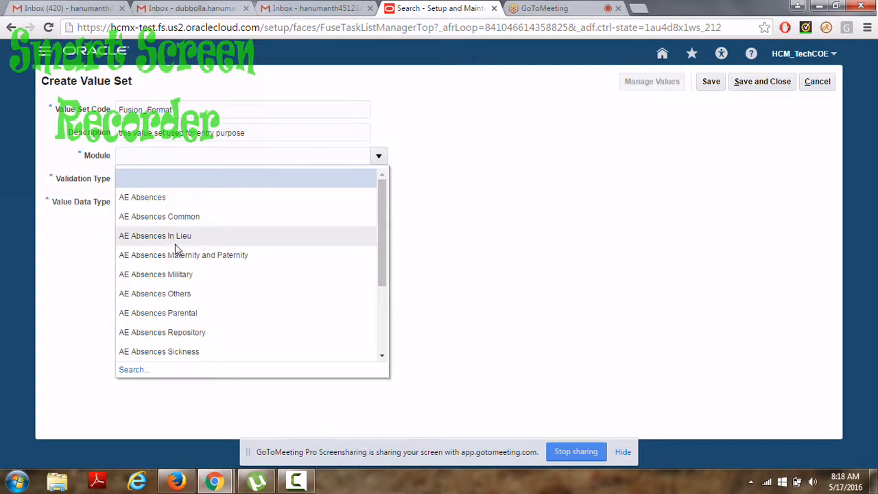
Search modules for 'Global' and pick Global Human Resources as the module.
{"action": "left_click", "coordinate": [127, 369]}
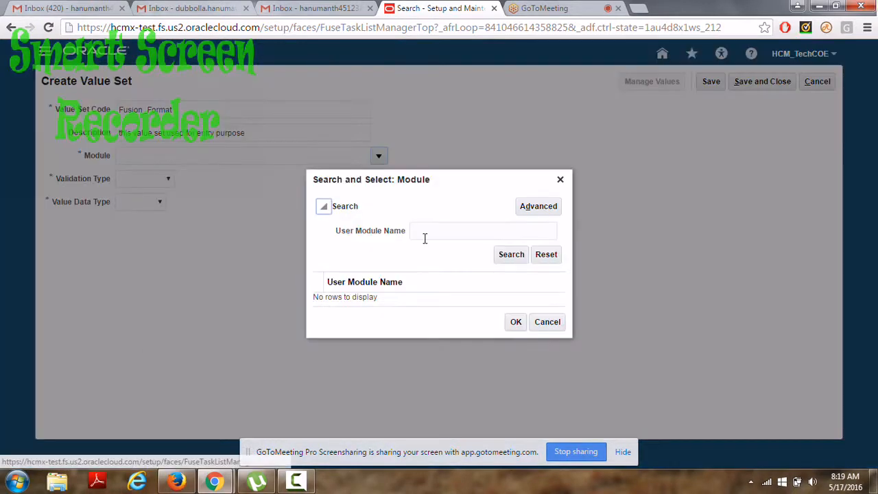
{"action": "left_click", "coordinate": [425, 238]}
{"action": "type", "text": "Global"}
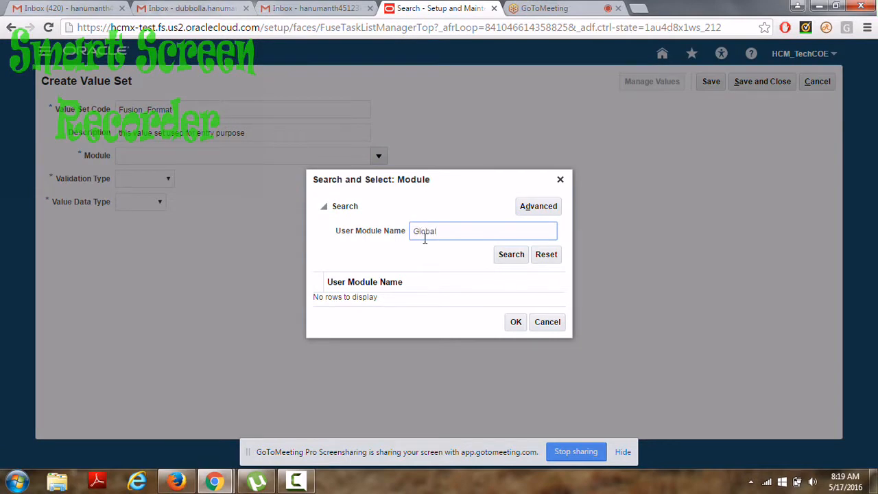
{"action": "key", "text": "Return"}
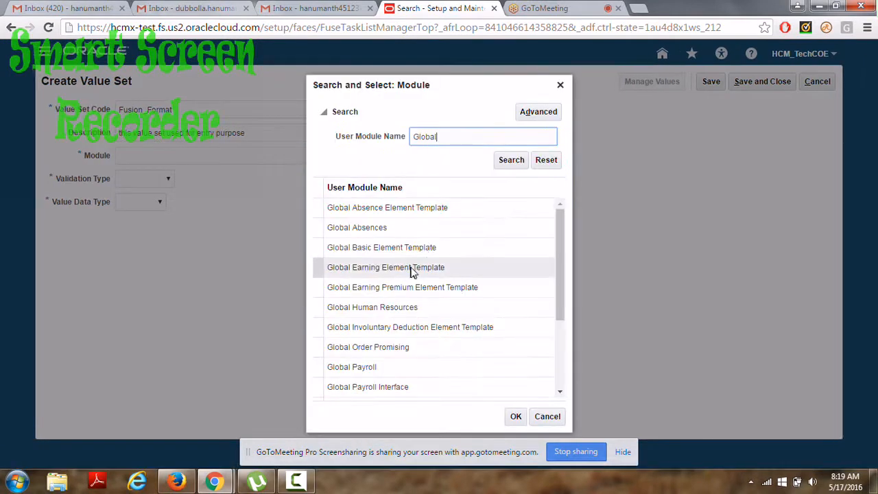
{"action": "double_click", "coordinate": [405, 311]}
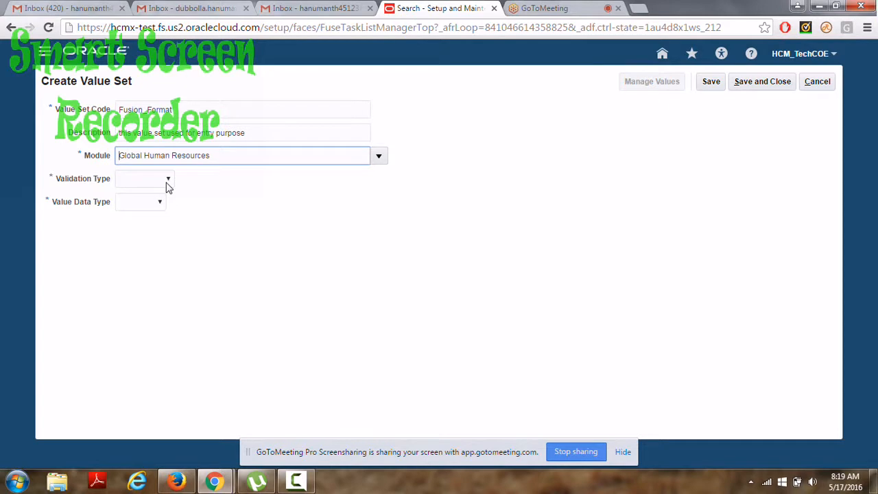
{"action": "left_click", "coordinate": [168, 182]}
Set validation type Format Only, value data type Character, and value subtype Text.
{"action": "left_click", "coordinate": [160, 206]}
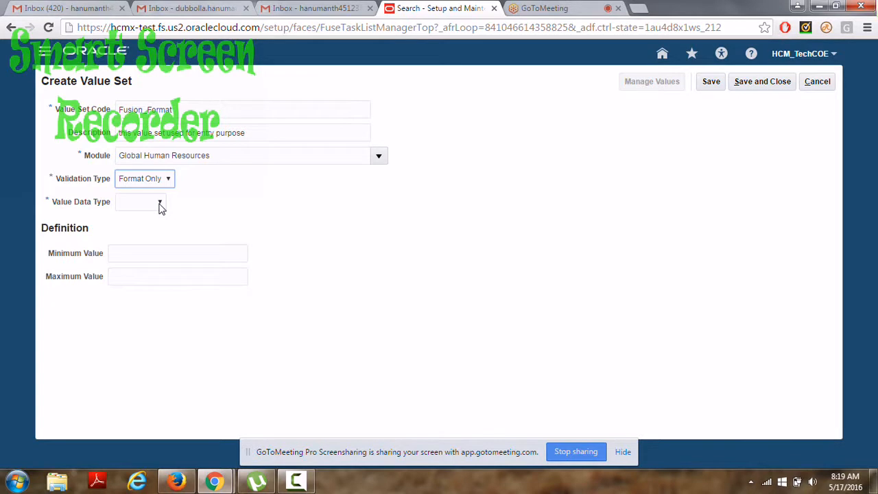
{"action": "left_click", "coordinate": [160, 205]}
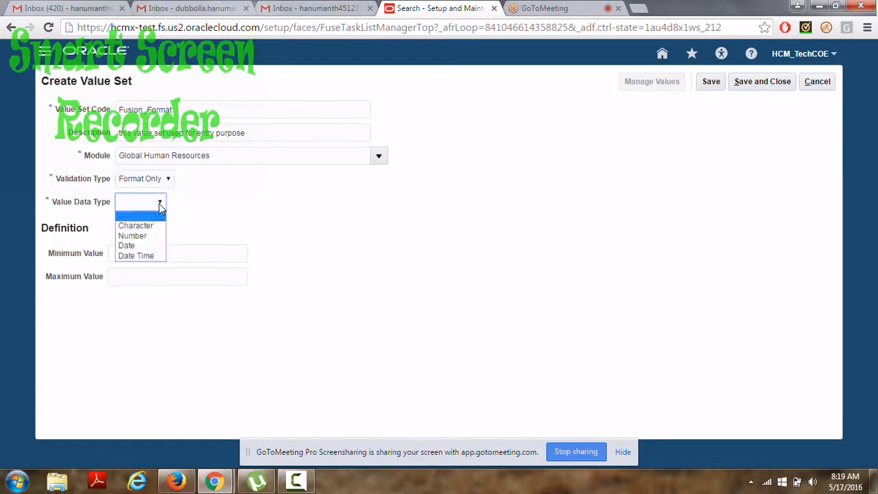
{"action": "left_click", "coordinate": [153, 227]}
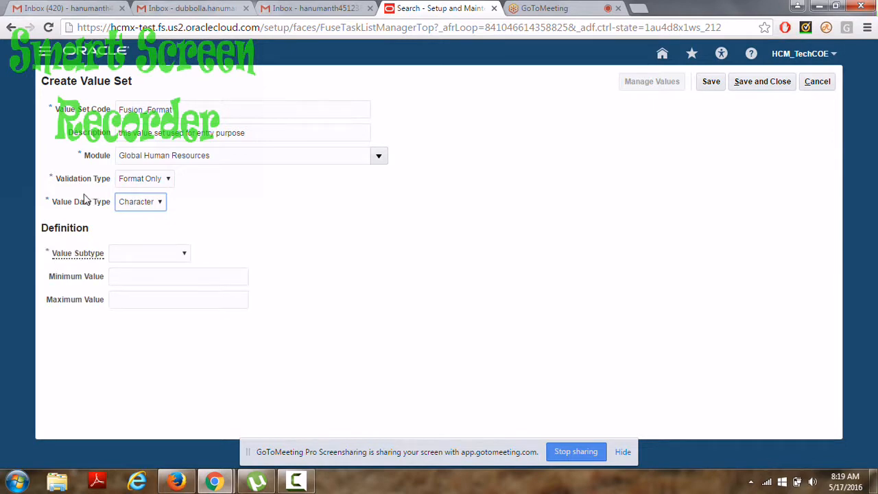
{"action": "left_click", "coordinate": [147, 209]}
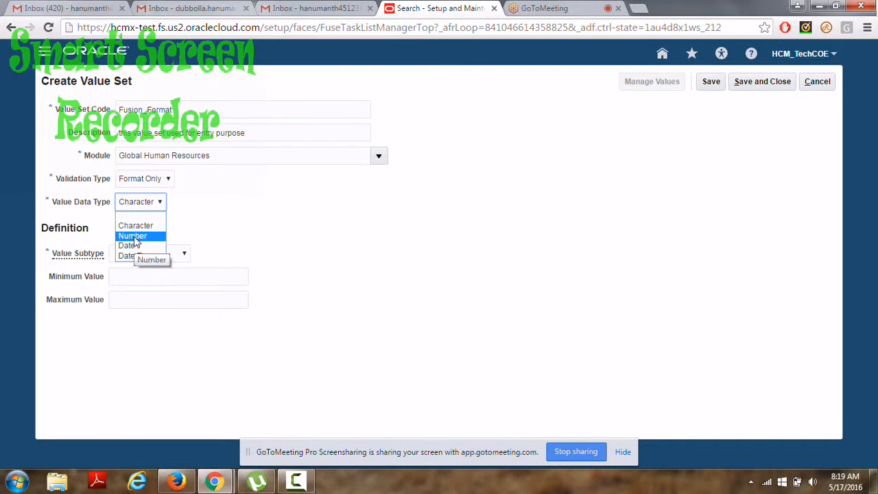
{"action": "left_click", "coordinate": [211, 225]}
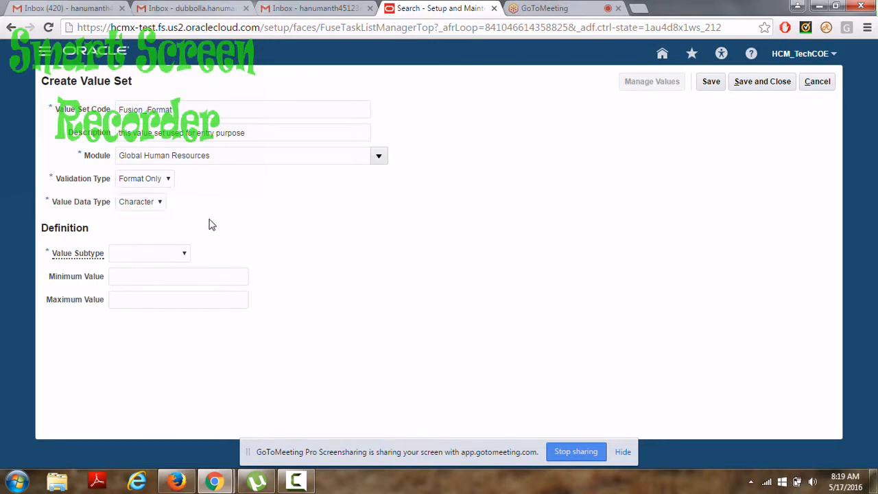
{"action": "left_click", "coordinate": [184, 254]}
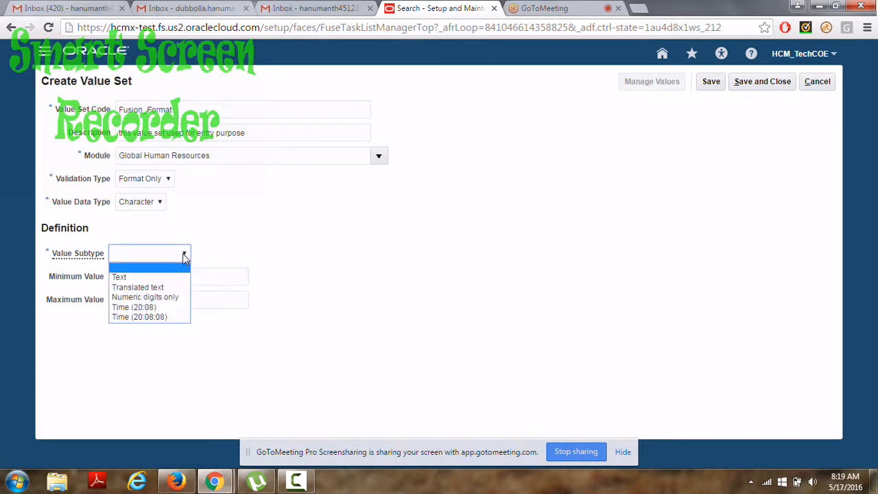
{"action": "left_click", "coordinate": [156, 277]}
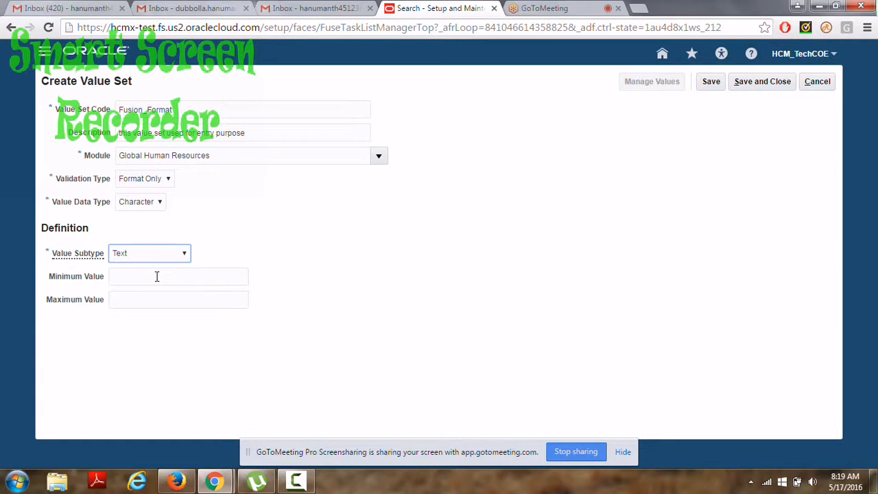
Enter Maximum Length 100, Minimum Value 5 and Maximum Value 100.
{"action": "left_click", "coordinate": [146, 279]}
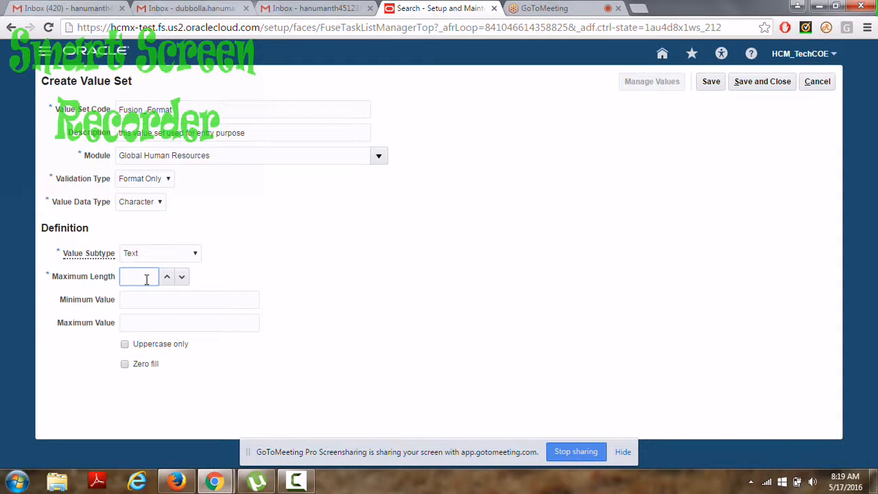
{"action": "type", "text": "100"}
{"action": "left_click", "coordinate": [131, 302]}
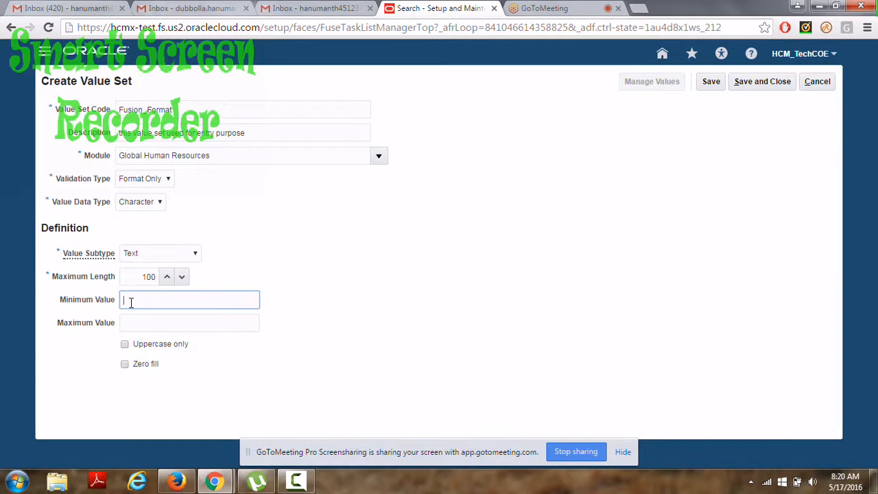
{"action": "type", "text": "5"}
{"action": "key", "text": "BackSpace"}
{"action": "type", "text": "5"}
{"action": "left_click", "coordinate": [132, 320]}
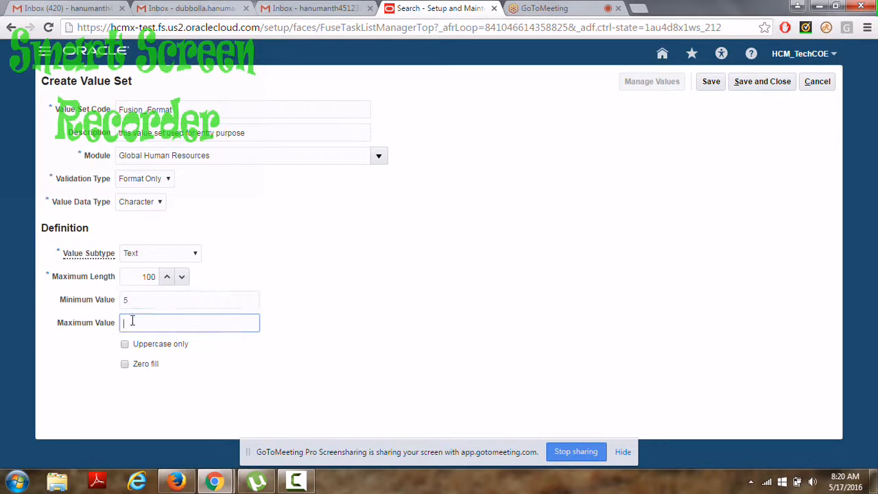
{"action": "type", "text": "100"}
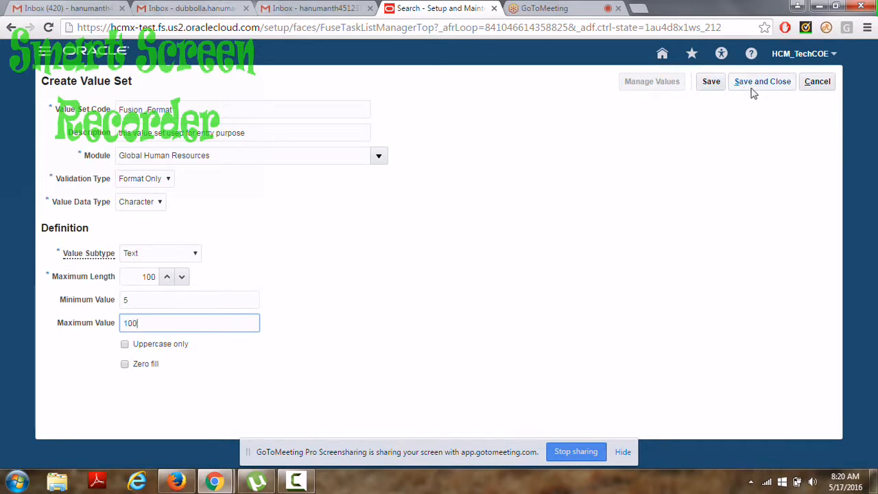
After the minimum-maximum error on save, change Maximum Value to 90 and save Fusion_Format.
{"action": "left_click", "coordinate": [712, 83]}
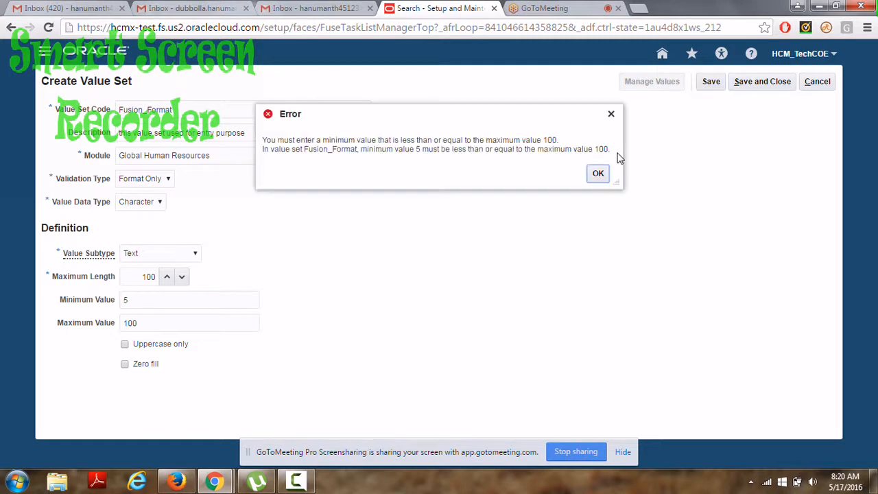
{"action": "left_click", "coordinate": [597, 173]}
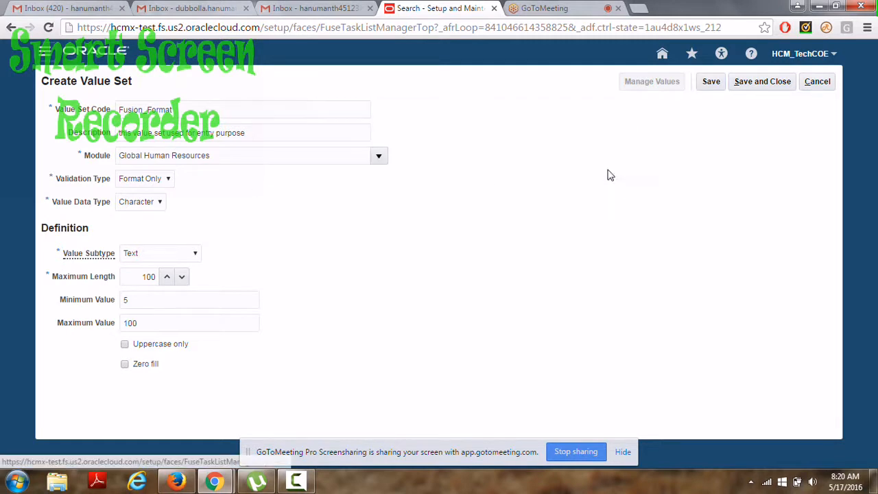
{"action": "left_click", "coordinate": [159, 320]}
{"action": "key", "text": "BackSpace"}
{"action": "key", "text": "BackSpace"}
{"action": "key", "text": "BackSpace"}
{"action": "type", "text": "90"}
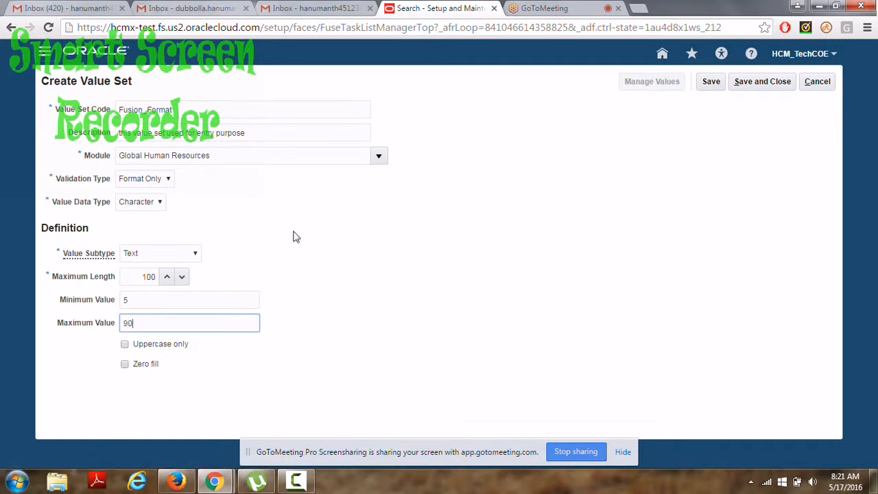
{"action": "left_click", "coordinate": [711, 81]}
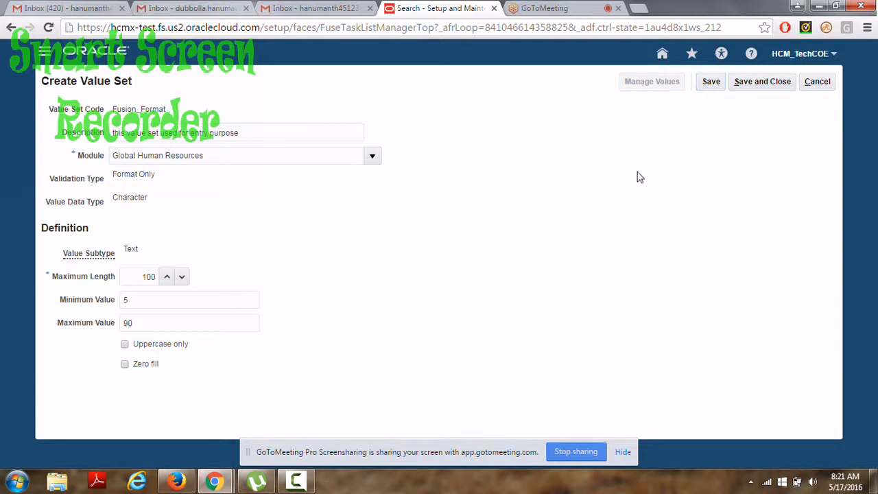
Save and close Fusion_Format, then search value set codes for 'Fusion%'.
{"action": "left_click", "coordinate": [754, 83]}
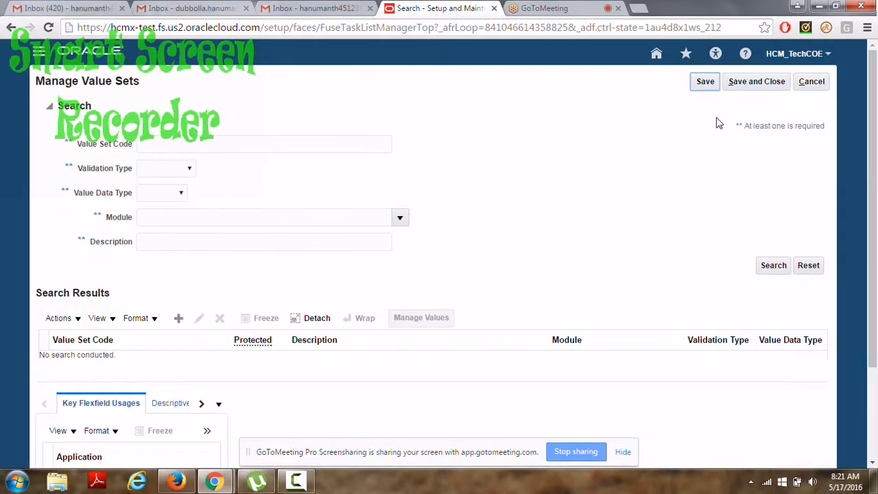
{"action": "left_click", "coordinate": [154, 146]}
{"action": "type", "text": "fusion"}
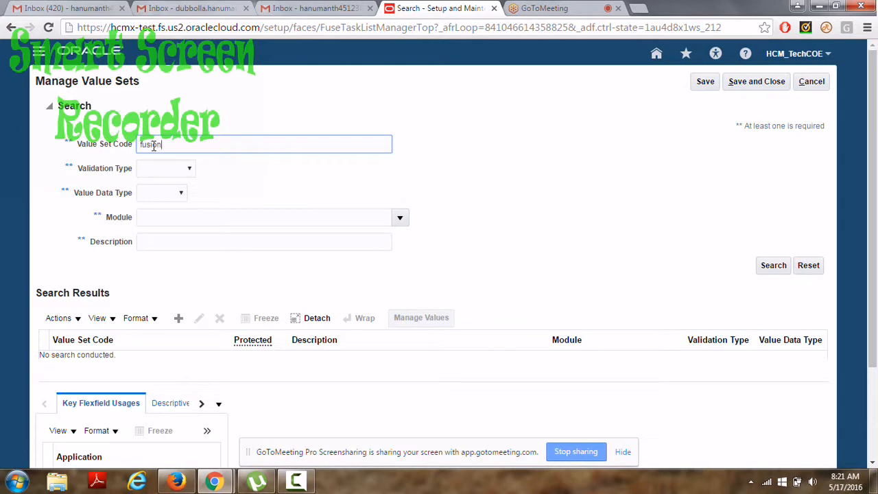
{"action": "type", "text": "%"}
{"action": "key", "text": "Return"}
{"action": "left_click", "coordinate": [769, 268]}
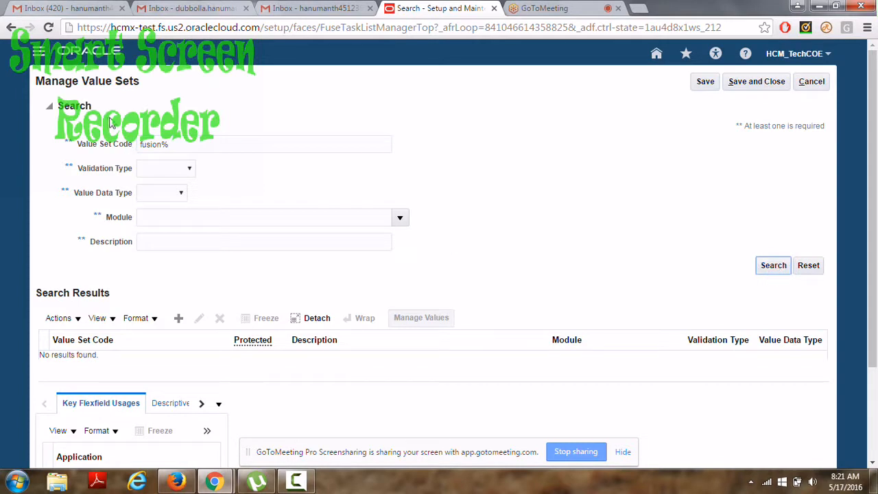
{"action": "left_click", "coordinate": [144, 145]}
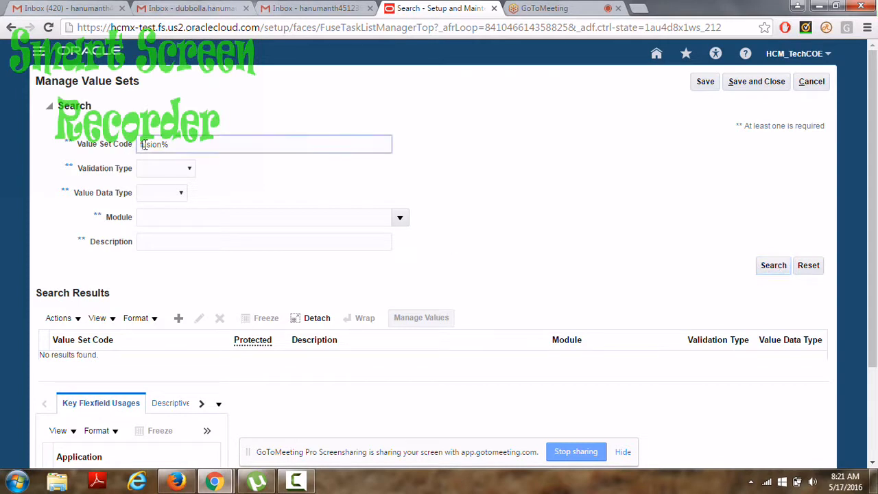
{"action": "key", "text": "BackSpace"}
{"action": "type", "text": "F"}
{"action": "left_click", "coordinate": [771, 266]}
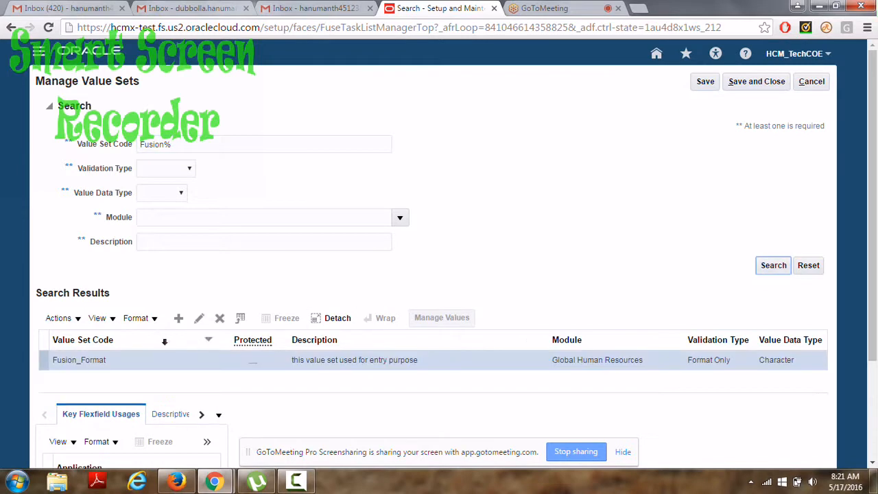
Create value set Fusion_Independentvalueset, described 'this value set used for calling countries', with Global typed as module.
{"action": "left_click", "coordinate": [179, 320]}
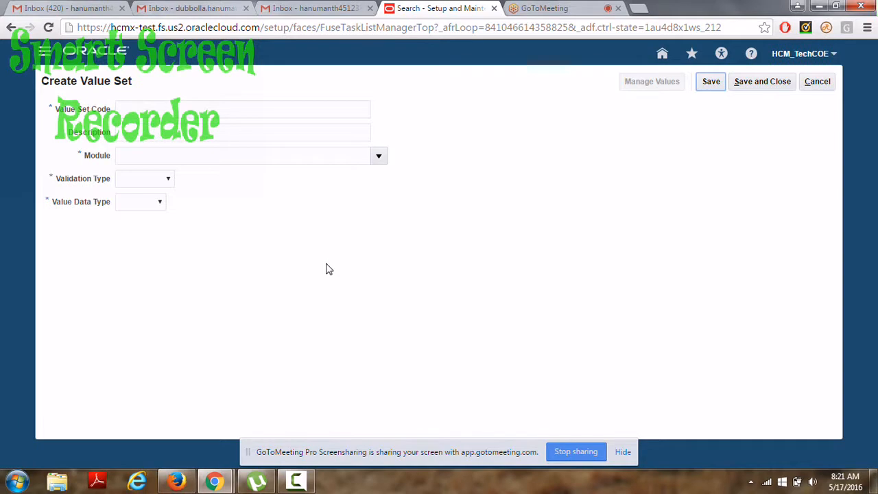
{"action": "left_click", "coordinate": [147, 108]}
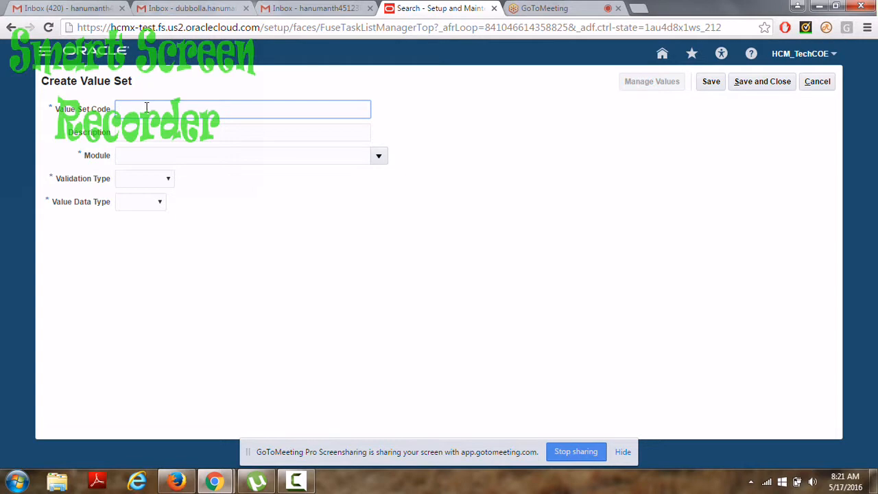
{"action": "type", "text": "Fusion"}
{"action": "type", "text": " Independentvalueset"}
{"action": "left_click", "coordinate": [146, 133]}
{"action": "type", "text": "this value set used for calling count"}
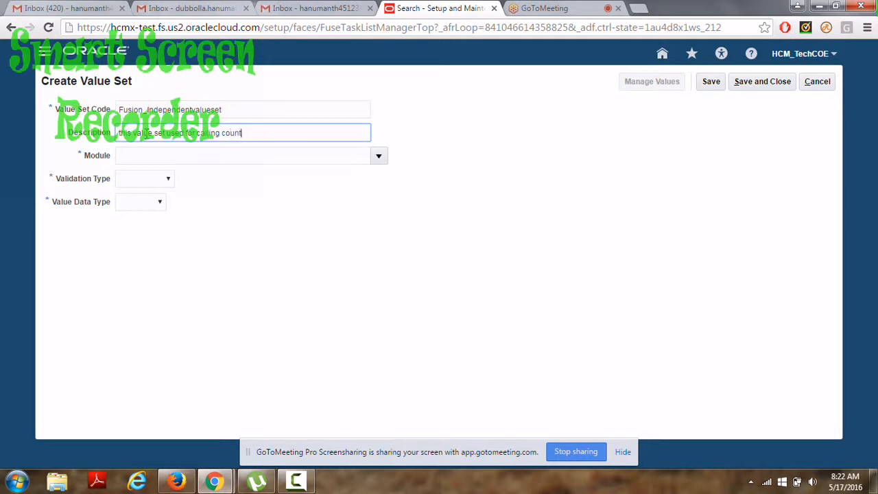
{"action": "type", "text": "ries"}
{"action": "left_click", "coordinate": [314, 154]}
{"action": "type", "text": "Global"}
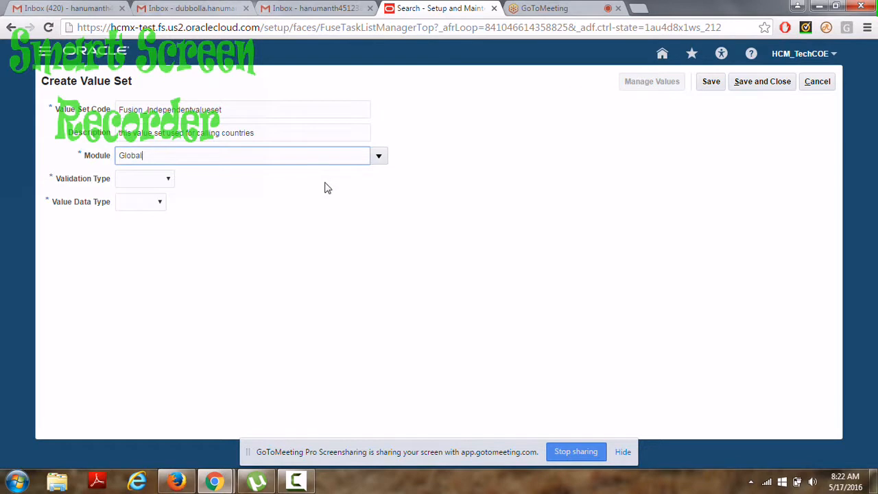
Set Module to Global Human Resources, Validation Type to Independent and Value Data Type to Character.
{"action": "left_click", "coordinate": [379, 156]}
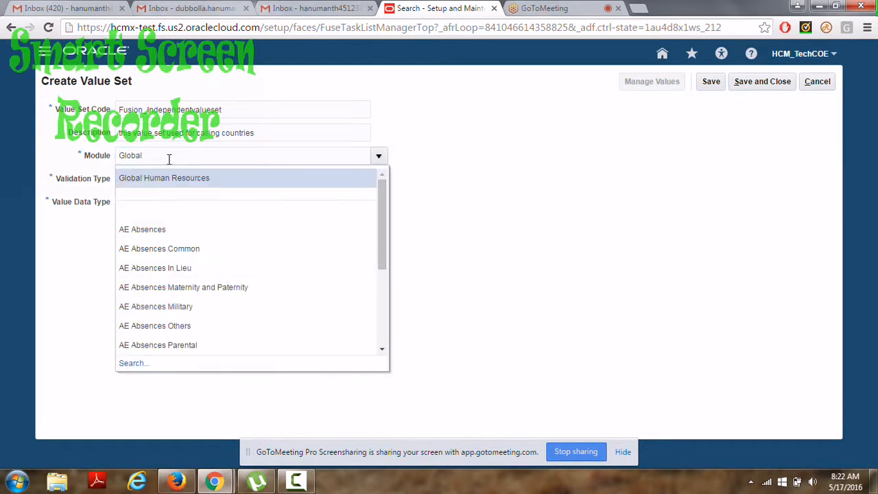
{"action": "left_click", "coordinate": [170, 184]}
{"action": "left_click", "coordinate": [171, 184]}
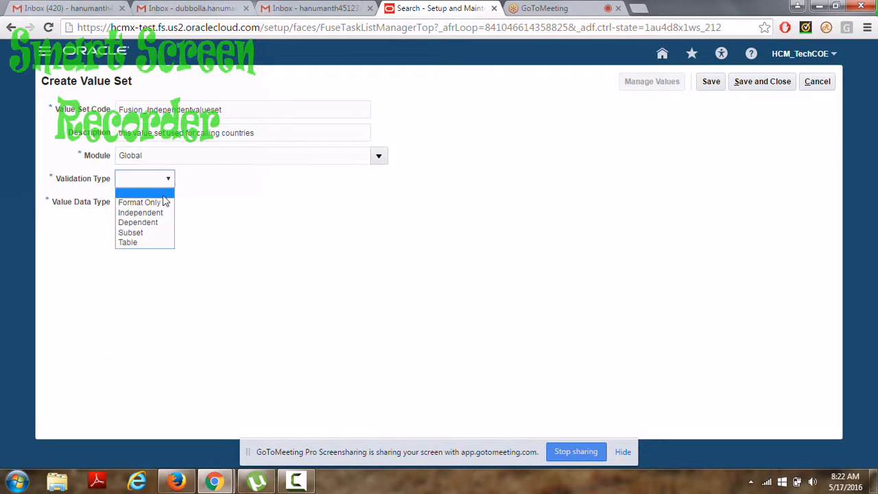
{"action": "left_click", "coordinate": [149, 212]}
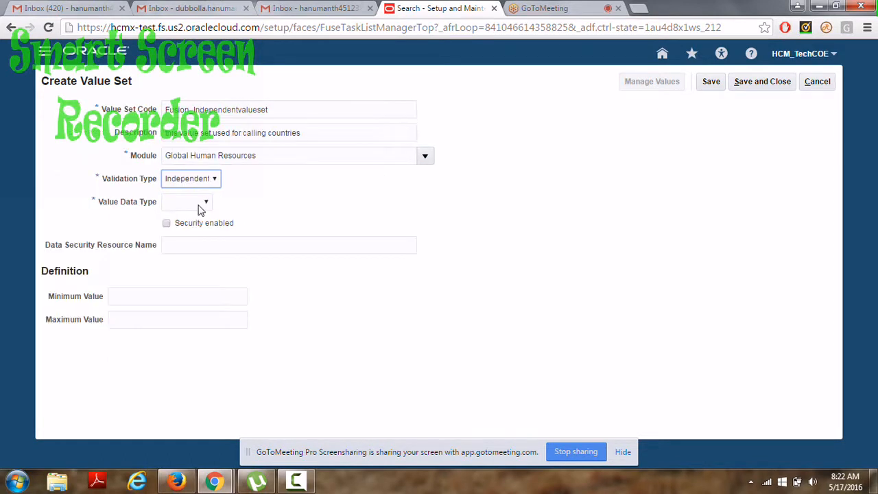
{"action": "left_click", "coordinate": [204, 206]}
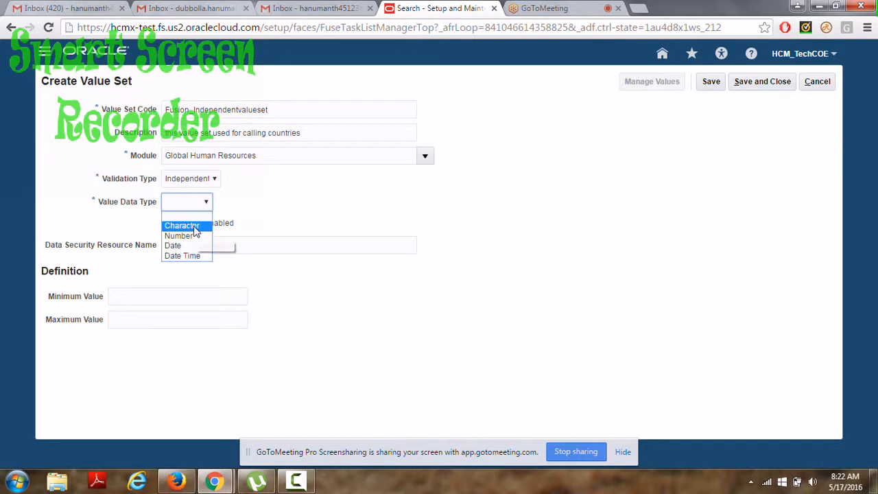
{"action": "left_click", "coordinate": [193, 227]}
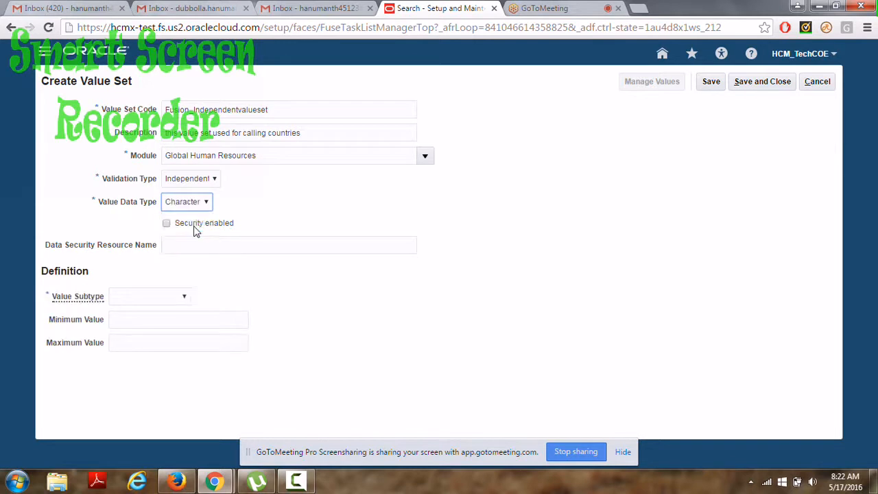
Choose the Text value subtype, enter maximum length 100, and save the value set.
{"action": "left_click", "coordinate": [173, 300]}
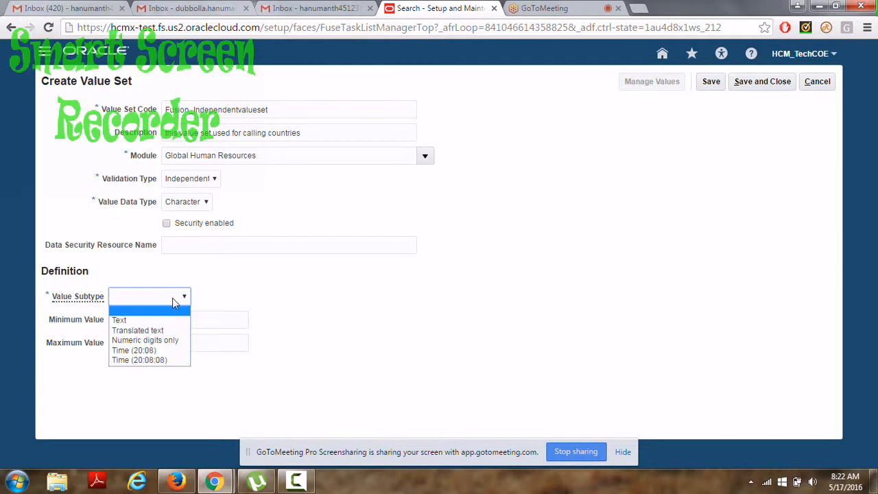
{"action": "left_click", "coordinate": [151, 319]}
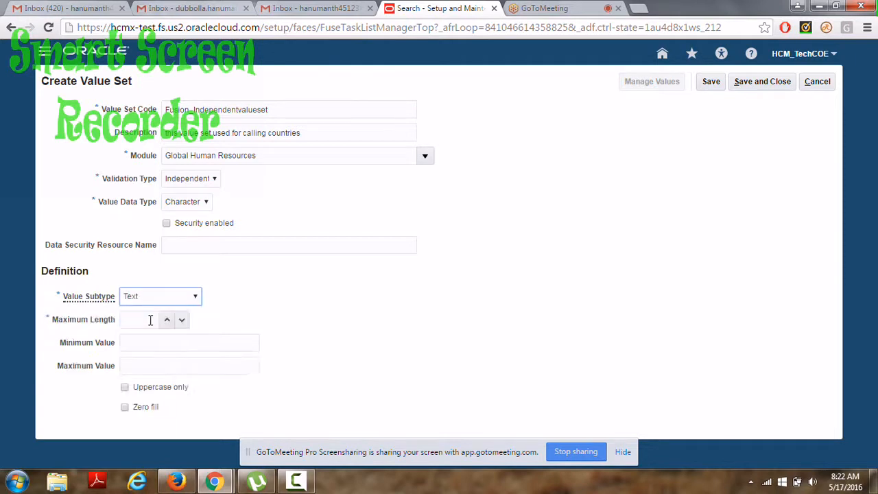
{"action": "left_click", "coordinate": [147, 323]}
{"action": "type", "text": "100"}
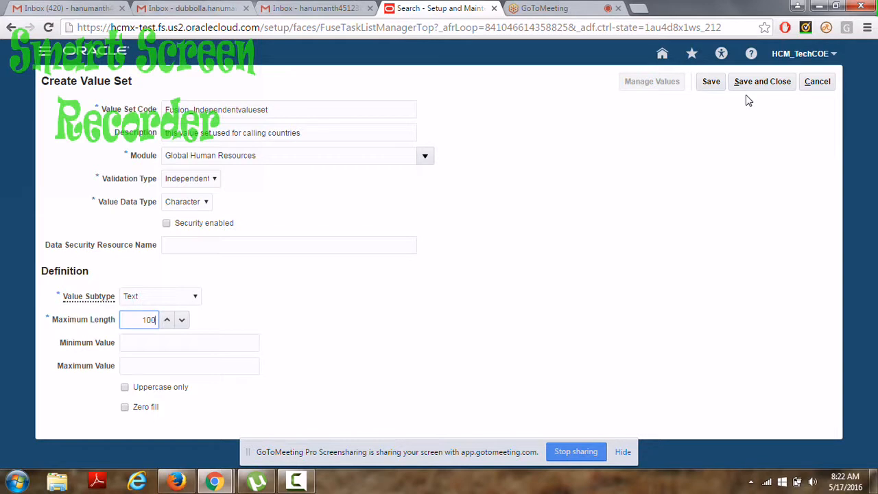
{"action": "left_click", "coordinate": [714, 83]}
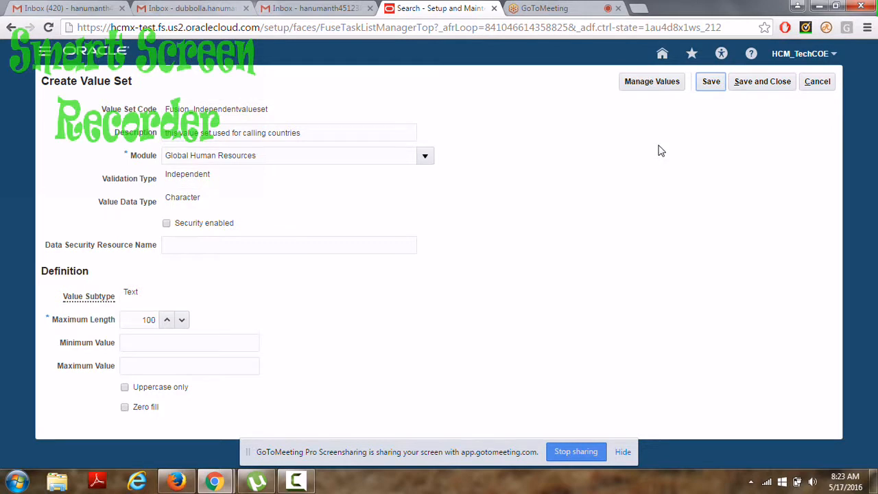
In Manage Values, create the value IN with description India and save and close it.
{"action": "left_click", "coordinate": [654, 85]}
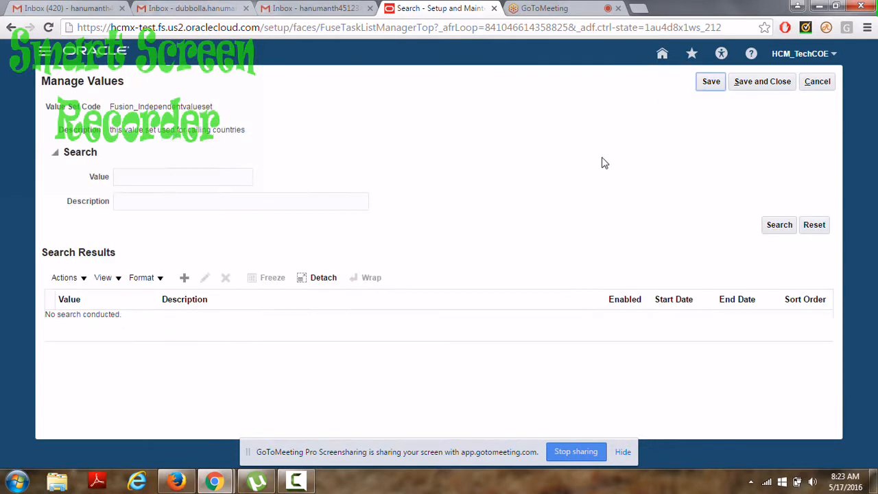
{"action": "left_click", "coordinate": [185, 279]}
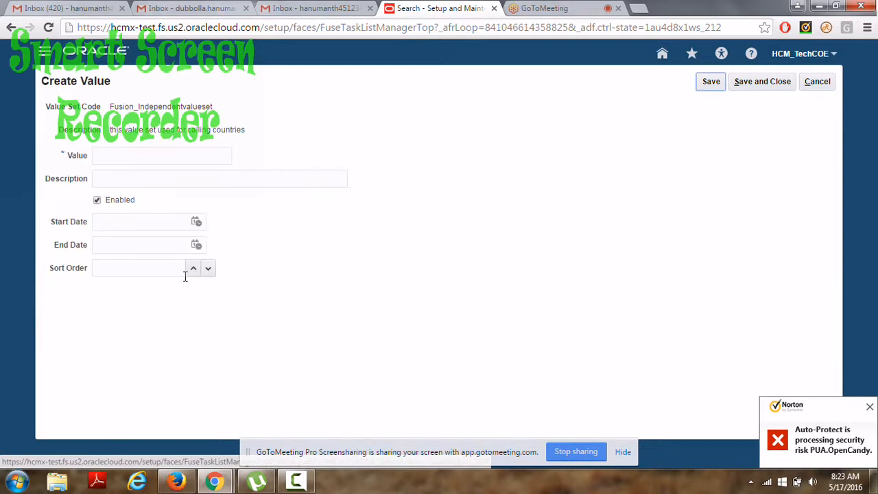
{"action": "left_click", "coordinate": [116, 154]}
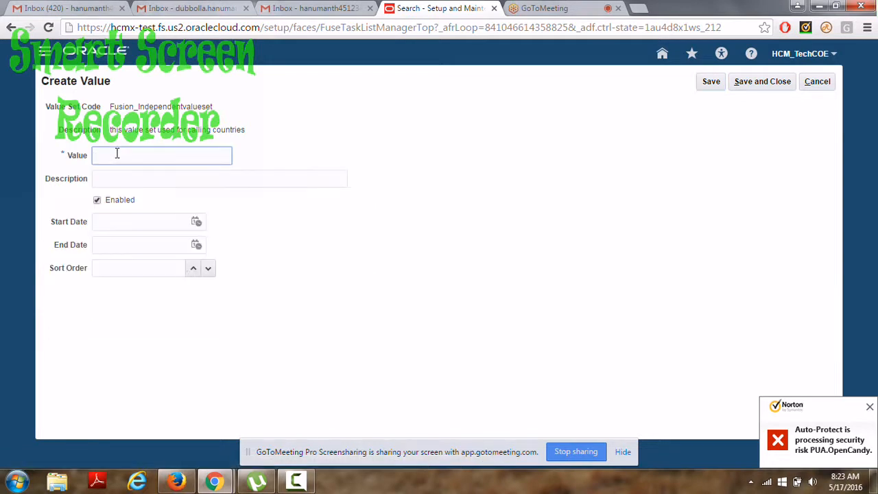
{"action": "type", "text": "IN"}
{"action": "left_click", "coordinate": [104, 180]}
{"action": "type", "text": "India"}
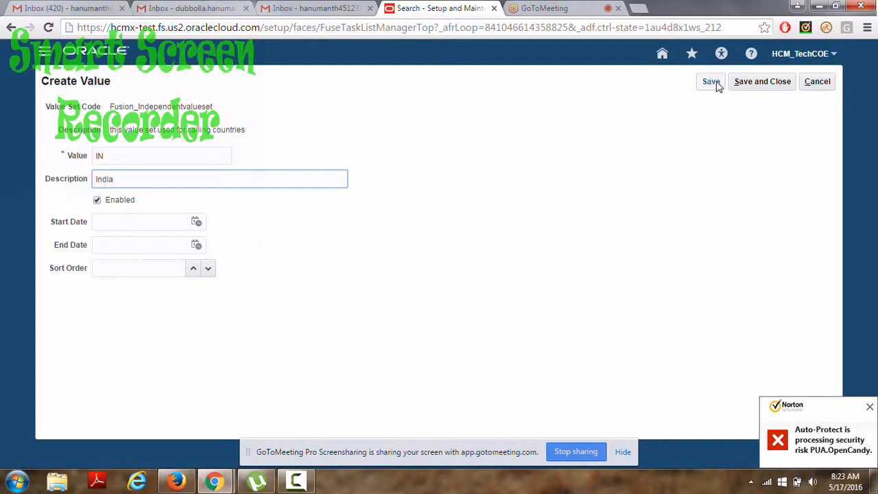
{"action": "left_click", "coordinate": [748, 83]}
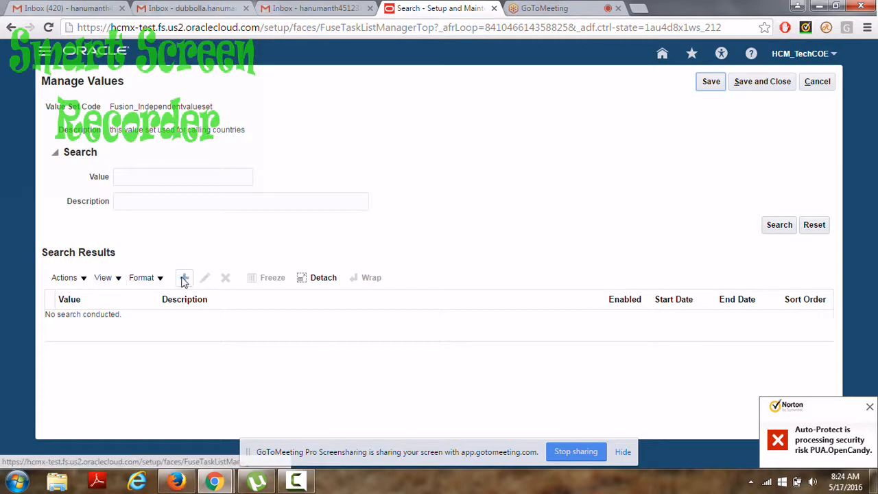
Add the value US with description United States and save and close it.
{"action": "left_click", "coordinate": [184, 282]}
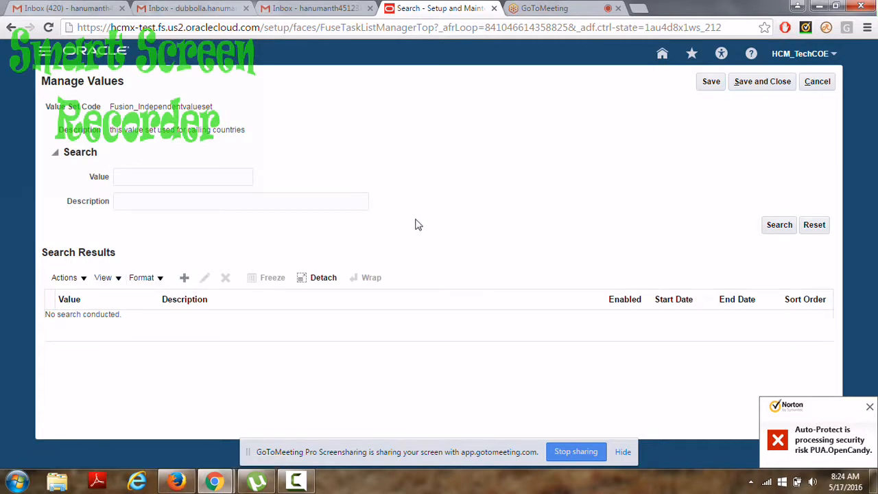
{"action": "left_click", "coordinate": [109, 157]}
{"action": "type", "text": "US"}
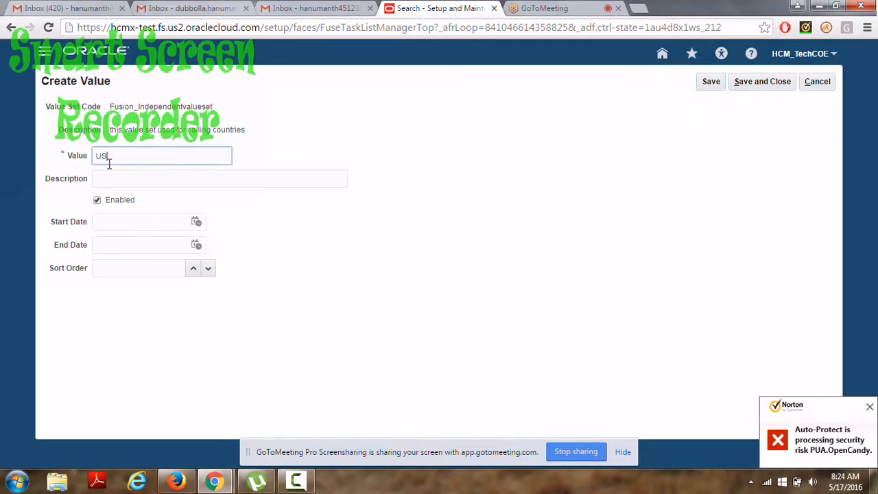
{"action": "left_click", "coordinate": [106, 178]}
{"action": "type", "text": "Un"}
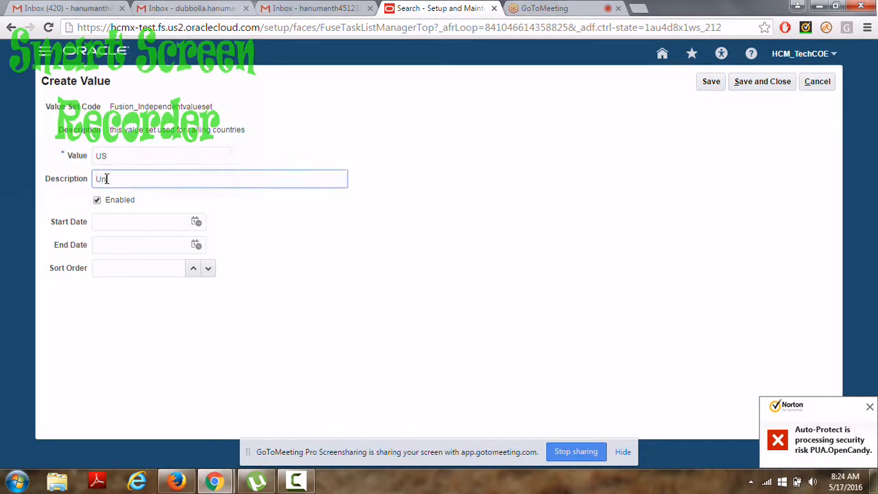
{"action": "type", "text": "ited States"}
{"action": "left_click", "coordinate": [710, 87]}
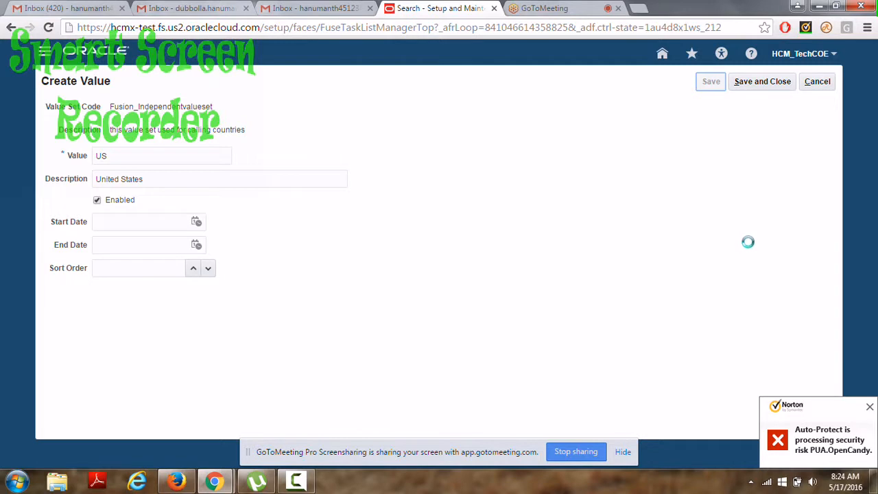
{"action": "left_click", "coordinate": [869, 409]}
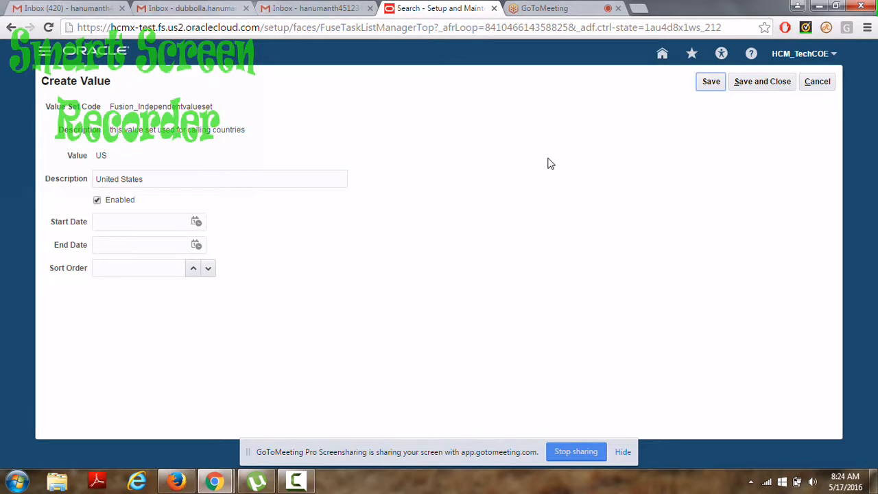
{"action": "left_click", "coordinate": [755, 83]}
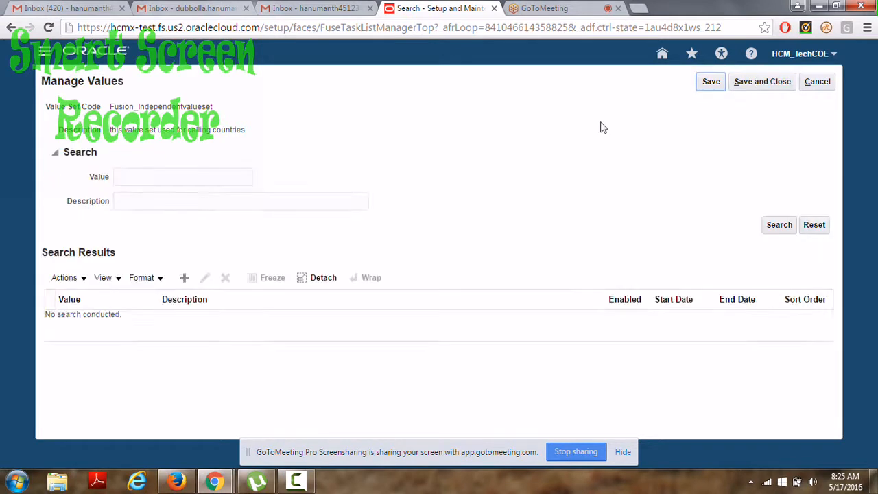
Add the value UK with description United Kingdom, save it, and close Manage Values.
{"action": "left_click", "coordinate": [184, 278]}
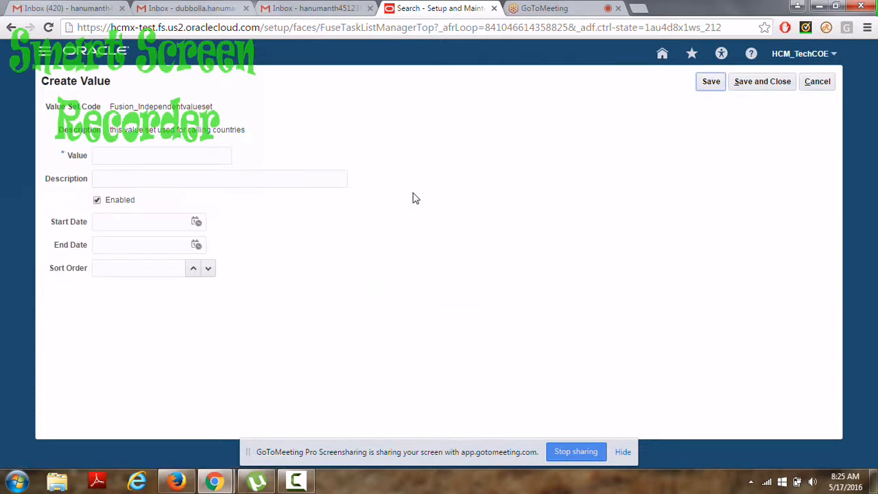
{"action": "left_click", "coordinate": [107, 156]}
{"action": "type", "text": "UK"}
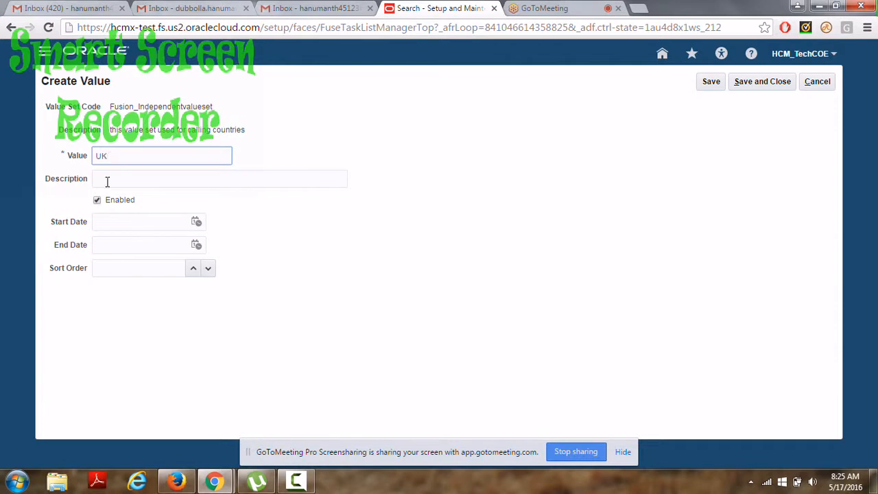
{"action": "left_click", "coordinate": [106, 180]}
{"action": "type", "text": "Uni"}
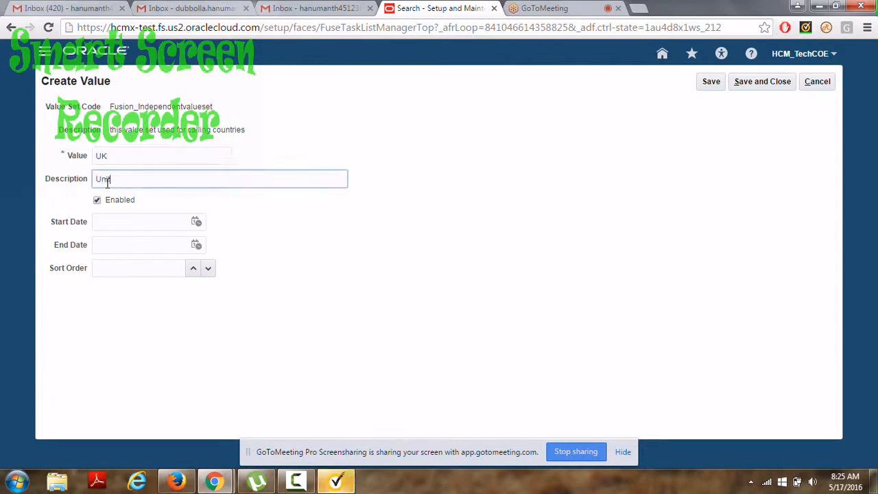
{"action": "type", "text": "ted Ki"}
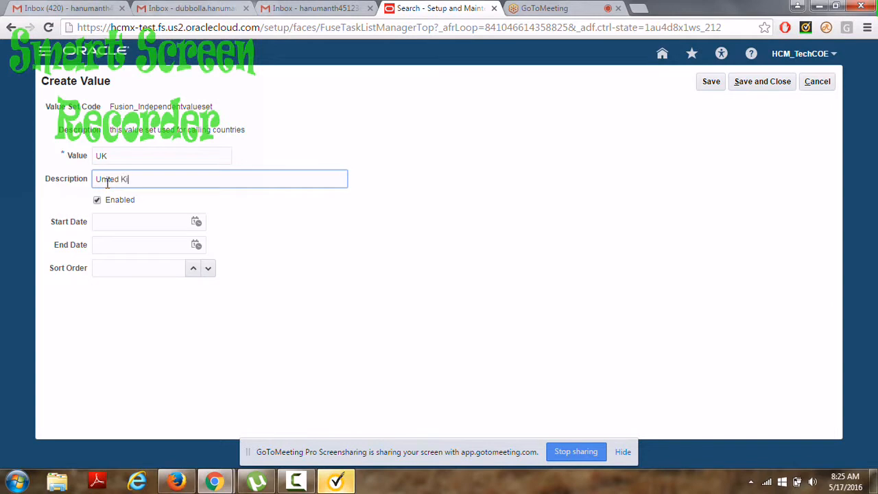
{"action": "type", "text": "ngdom"}
{"action": "left_click", "coordinate": [754, 82]}
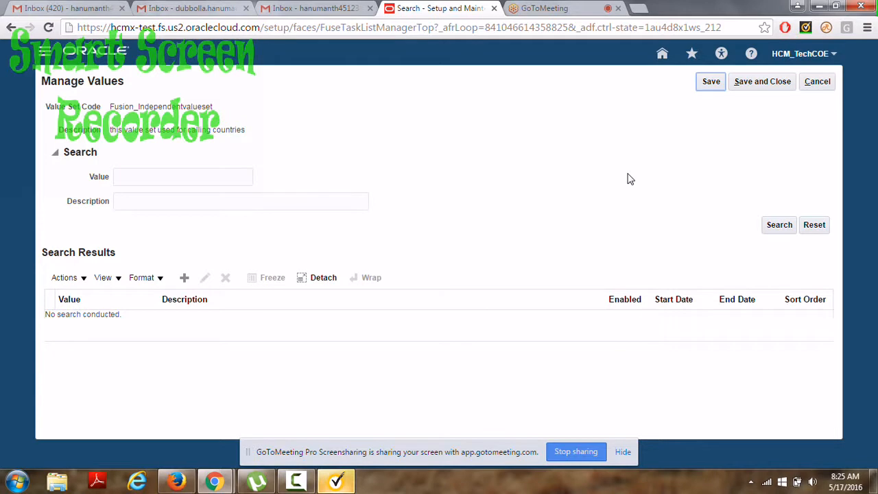
{"action": "left_click", "coordinate": [757, 83]}
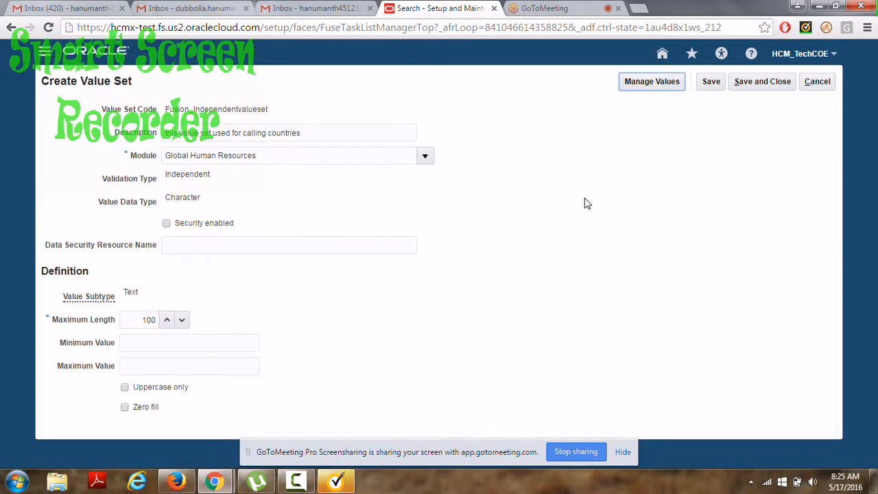
Save the independent value set and start a new value set coded Fusion_Depent_Valueset.
{"action": "left_click", "coordinate": [743, 83]}
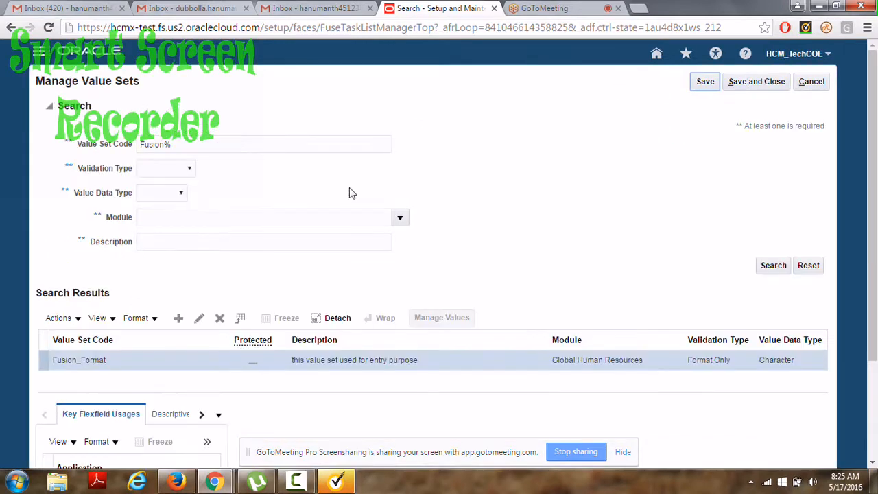
{"action": "left_click", "coordinate": [178, 319]}
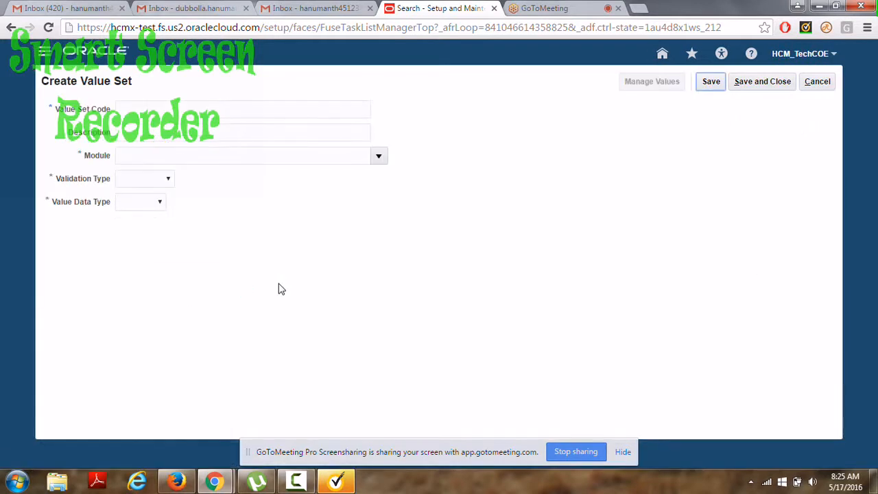
{"action": "left_click", "coordinate": [123, 109]}
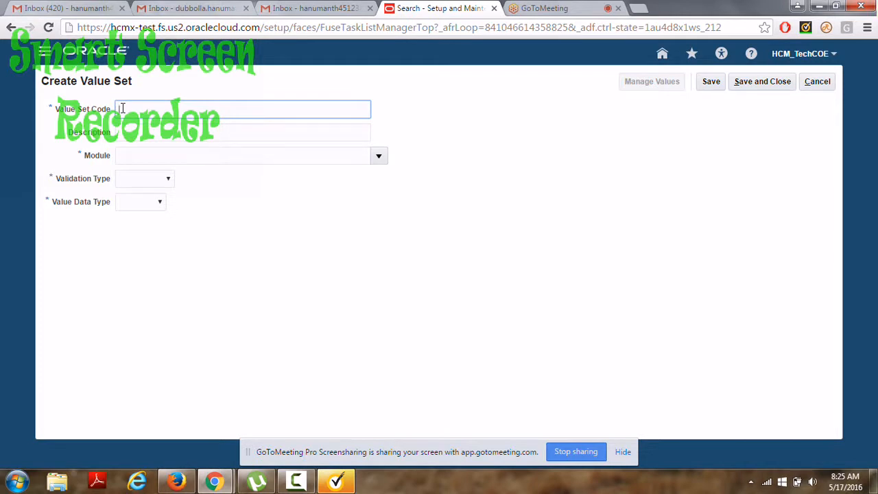
{"action": "type", "text": "Fusion_Depe"}
{"action": "type", "text": "nt_Valueset"}
Give the new value set a description about populating states based on country.
{"action": "left_click", "coordinate": [136, 137]}
{"action": "type", "text": "this value set use"}
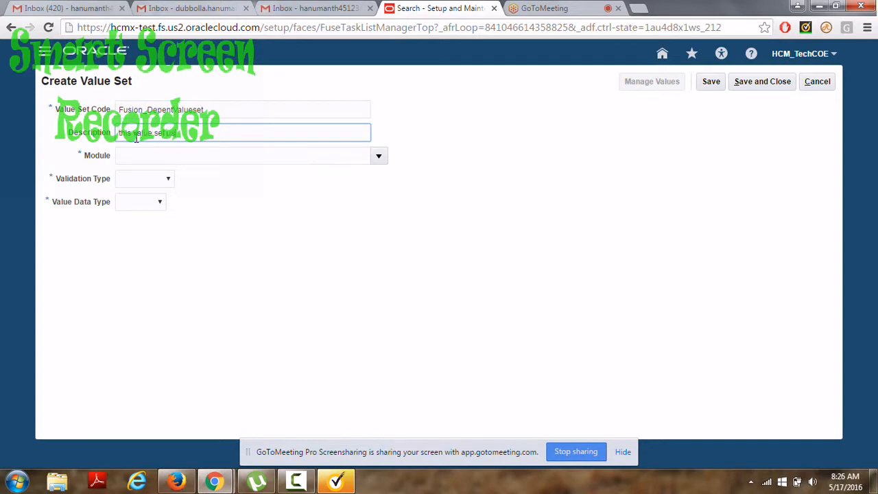
{"action": "type", "text": "d for bal"}
{"action": "type", "text": "ed on conuntriy we need to pap"}
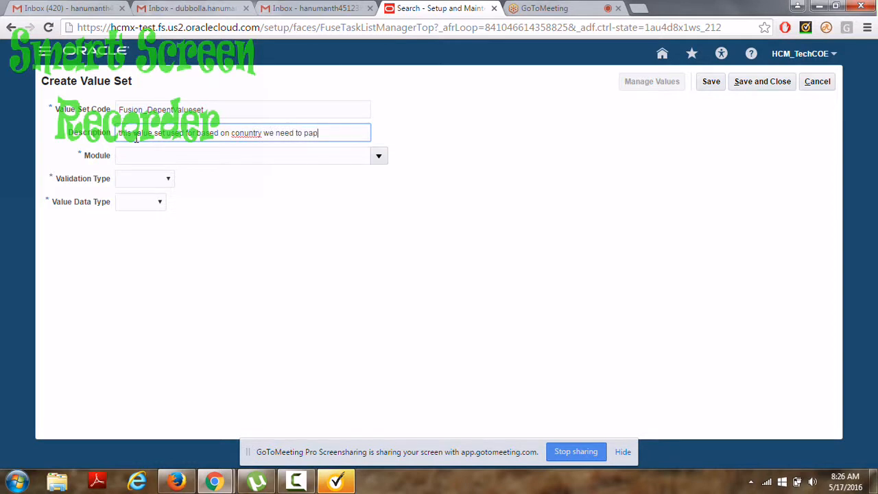
{"action": "key", "text": "BackSpace"}
{"action": "type", "text": "oplutae sal"}
{"action": "type", "text": "es"}
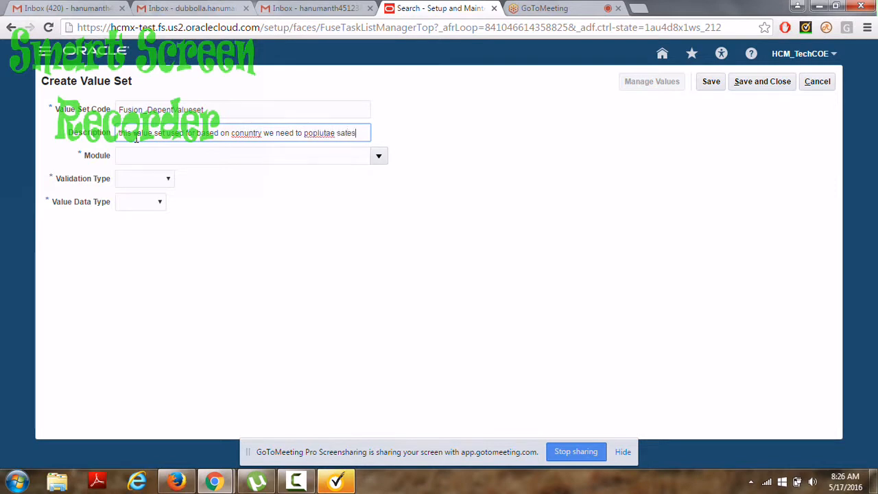
{"action": "left_click", "coordinate": [208, 153]}
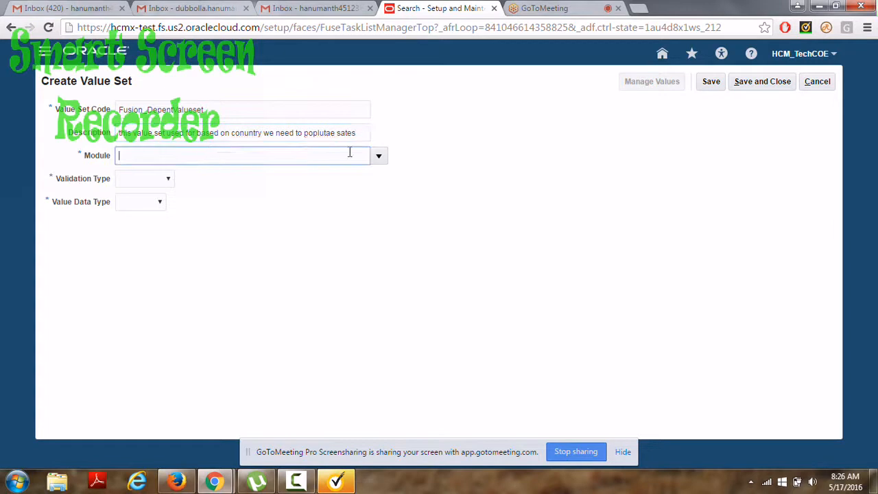
Set Module to Global Human Resources, Validation Type to Dependent and Value Data Type to Character.
{"action": "left_click", "coordinate": [377, 157]}
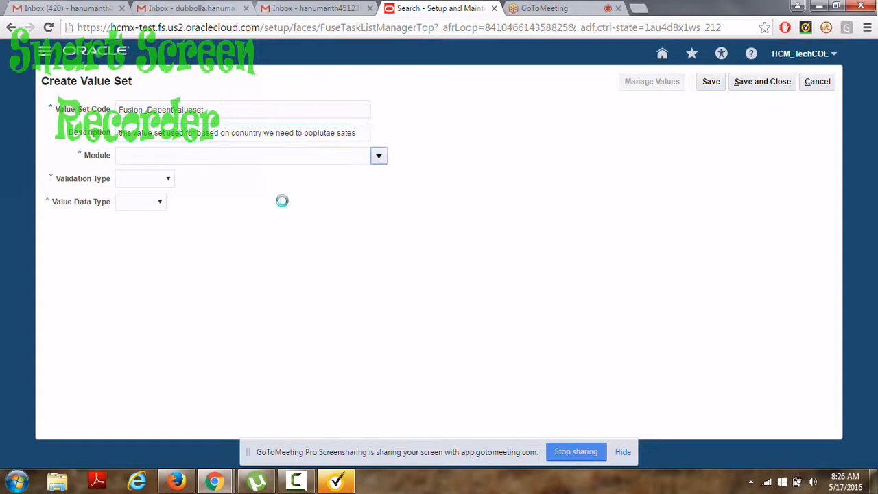
{"action": "left_click", "coordinate": [217, 180]}
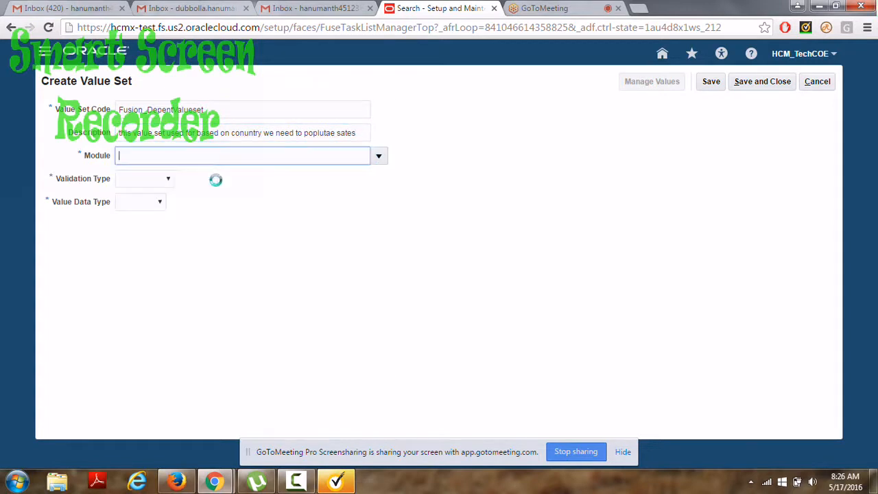
{"action": "left_click", "coordinate": [168, 179]}
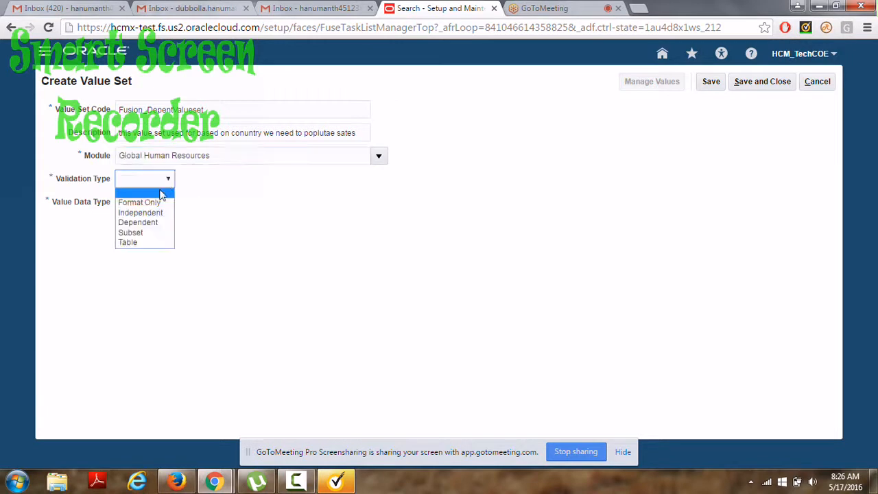
{"action": "left_click", "coordinate": [146, 222]}
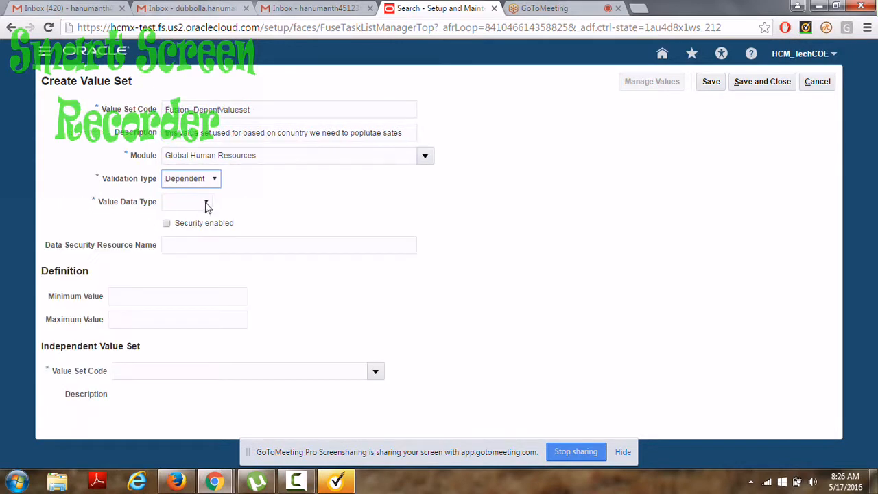
{"action": "left_click", "coordinate": [206, 203]}
{"action": "left_click", "coordinate": [188, 226]}
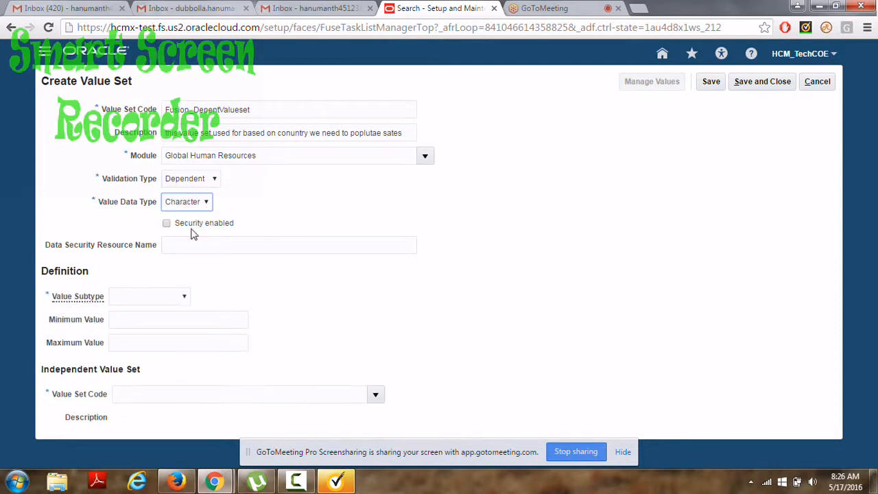
Choose the Text value subtype and enter maximum length 100.
{"action": "left_click", "coordinate": [183, 297]}
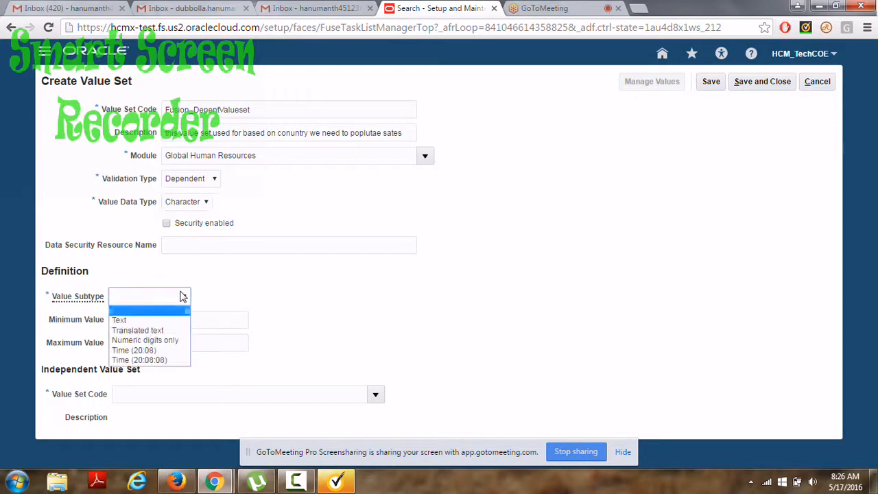
{"action": "left_click", "coordinate": [150, 320]}
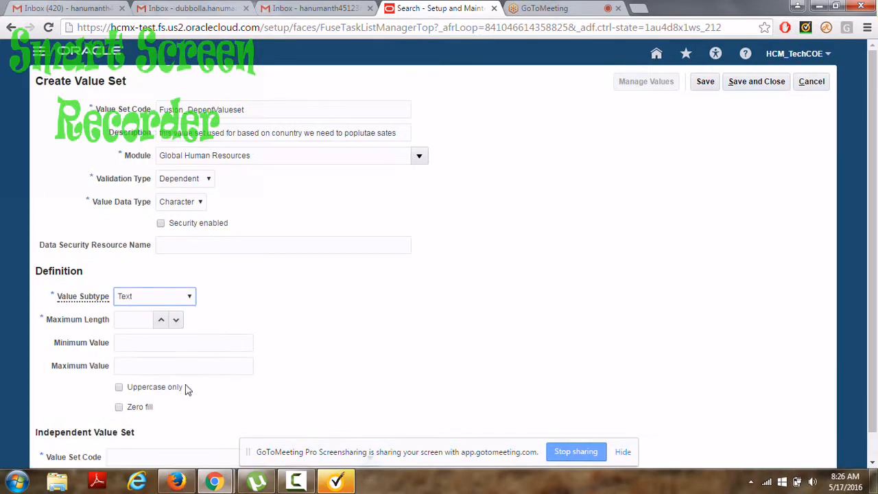
{"action": "left_click", "coordinate": [114, 322]}
{"action": "left_click", "coordinate": [126, 320]}
{"action": "type", "text": "100"}
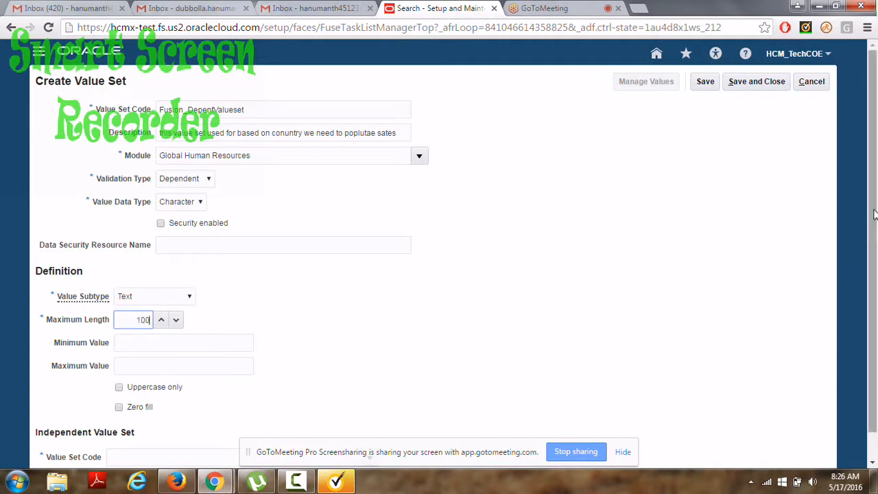
{"action": "left_click_drag", "start_coordinate": [873, 215], "coordinate": [873, 269]}
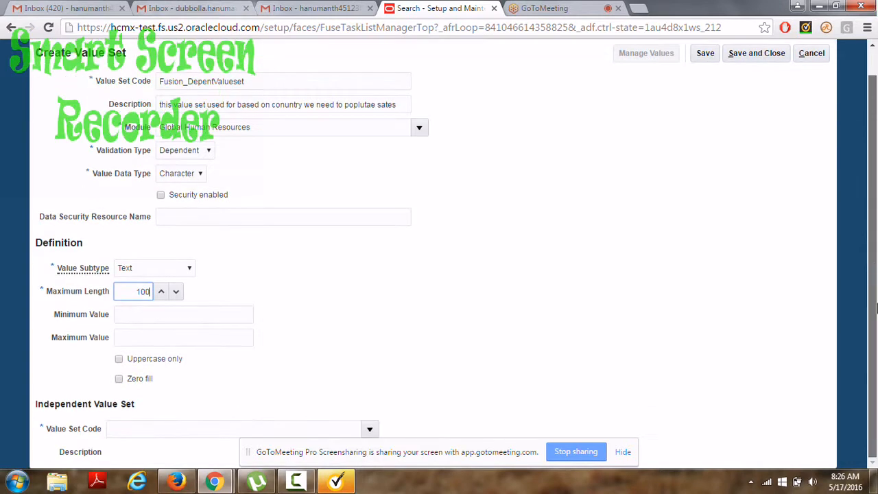
{"action": "left_click", "coordinate": [371, 431]}
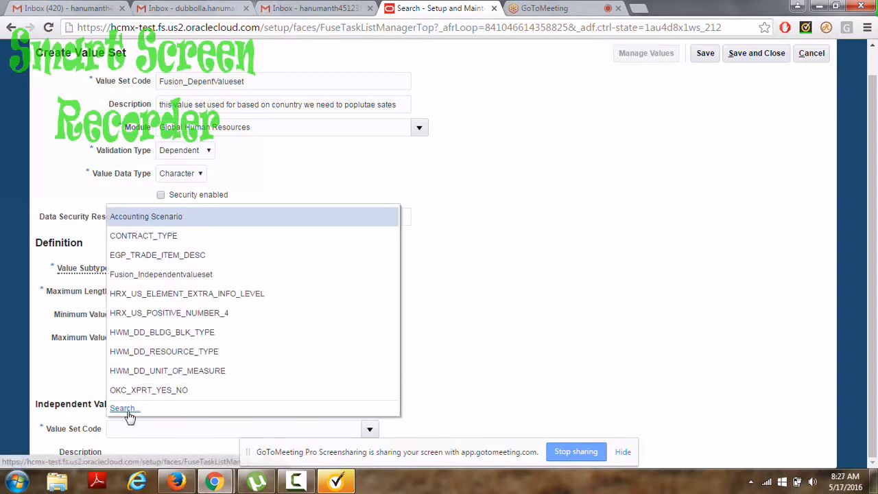
Search 'Fusion%', pick Fusion_Independentvalueset as the independent value set, and save.
{"action": "left_click", "coordinate": [130, 410]}
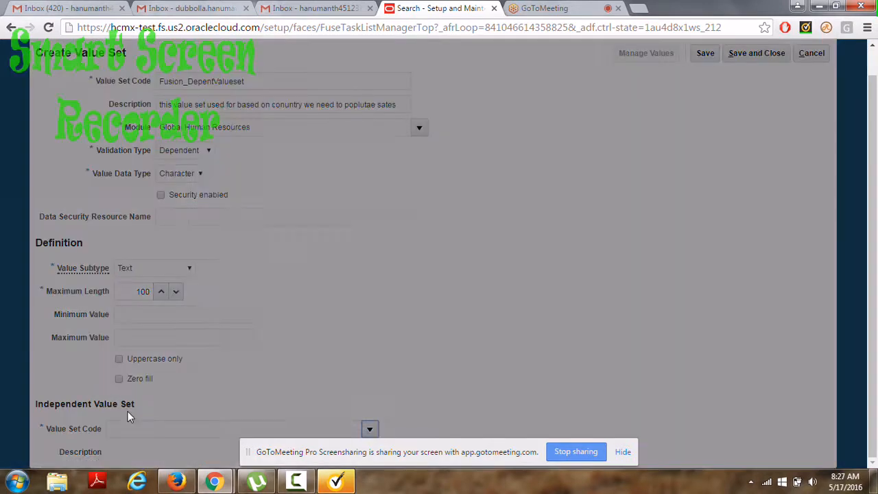
{"action": "left_click", "coordinate": [295, 218]}
{"action": "type", "text": "Fusion"}
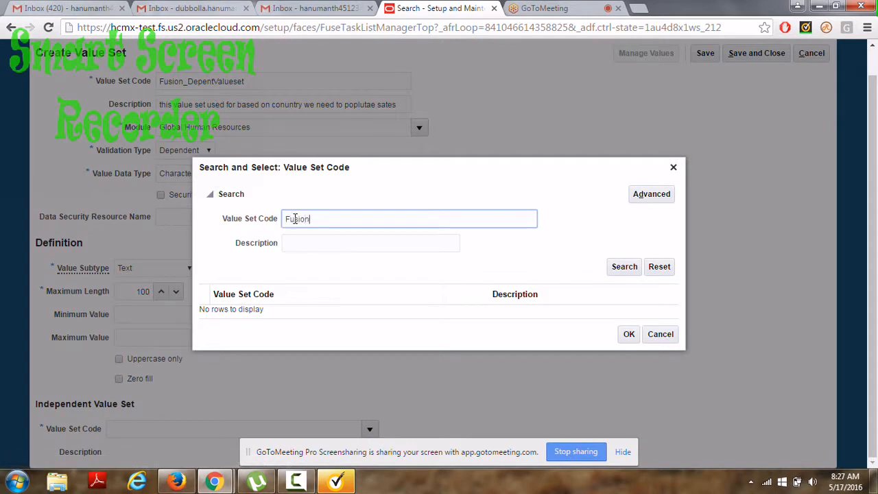
{"action": "type", "text": "%"}
{"action": "key", "text": "Return"}
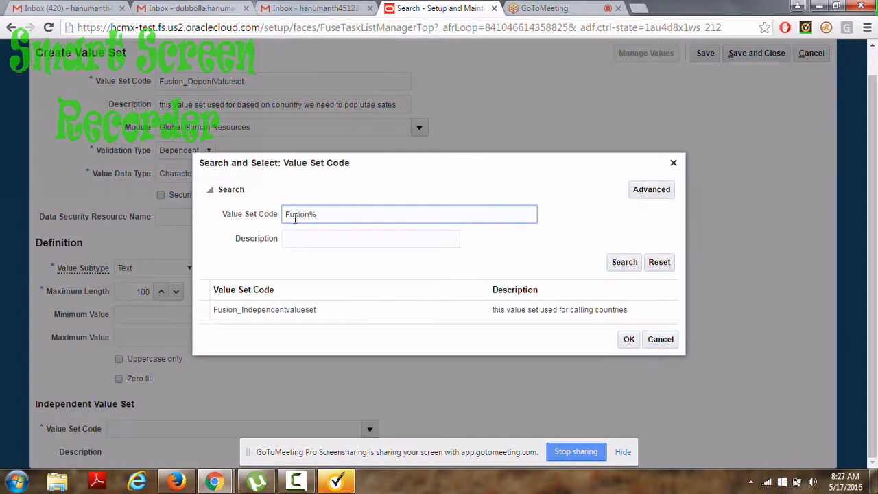
{"action": "double_click", "coordinate": [268, 317]}
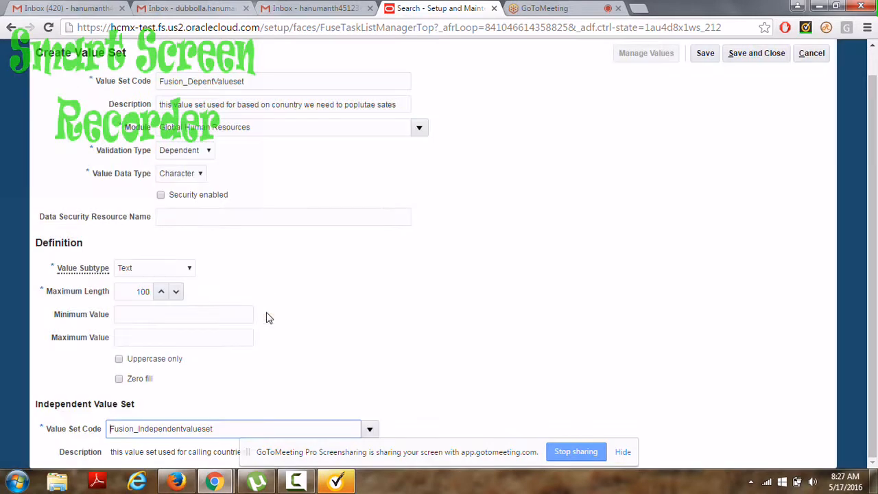
{"action": "left_click", "coordinate": [622, 453]}
{"action": "left_click", "coordinate": [705, 53]}
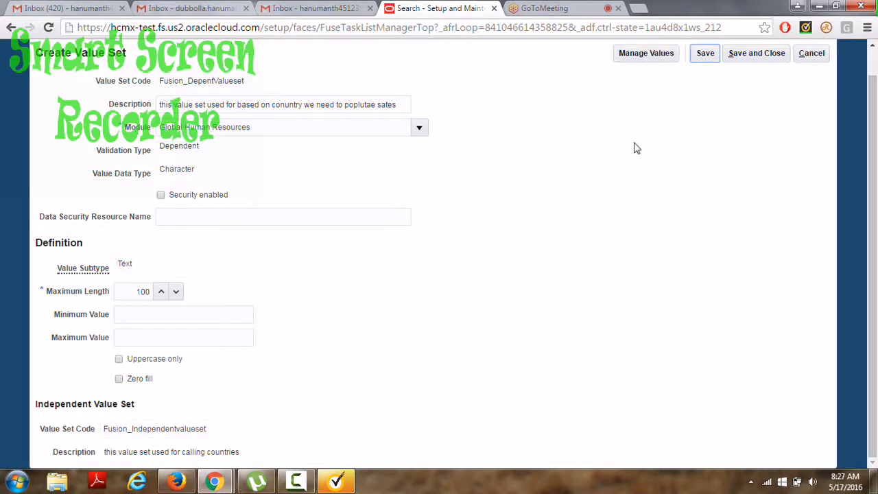
Open Manage Values for Fusion_DepentValueset to create a new value.
{"action": "left_click", "coordinate": [637, 60]}
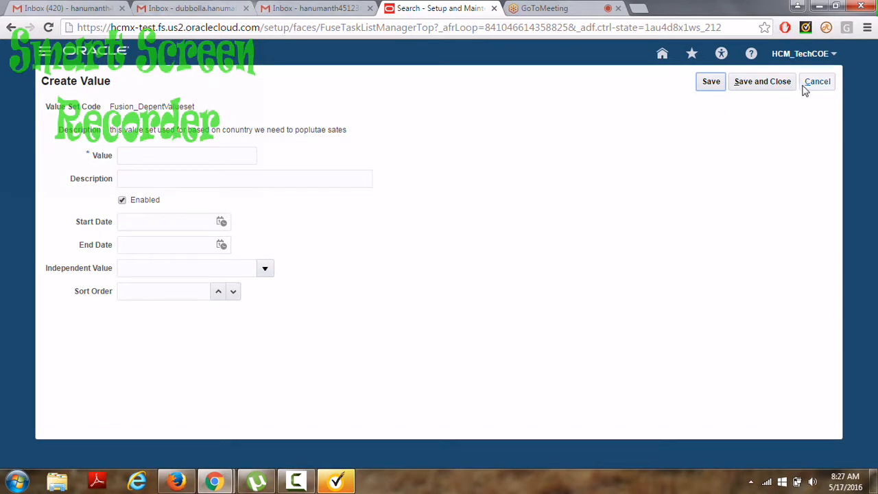
Cancel the empty value and search values under independent value IN, which returns none.
{"action": "left_click", "coordinate": [760, 89]}
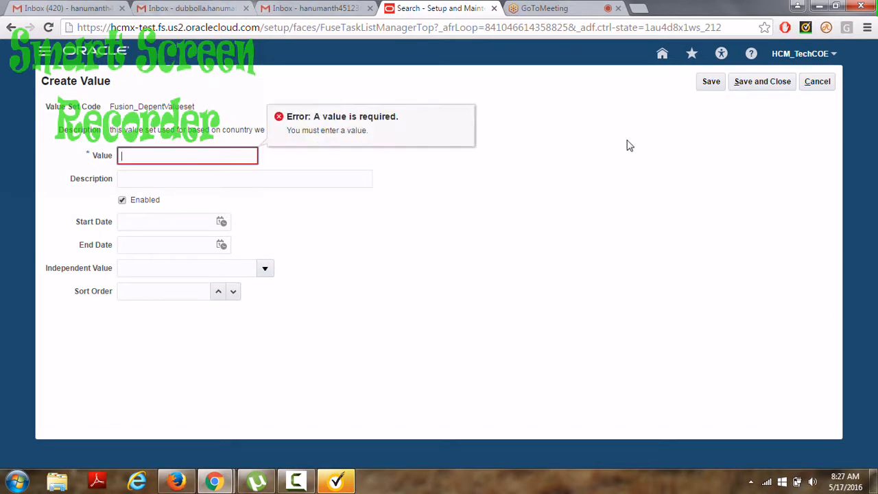
{"action": "left_click", "coordinate": [817, 83]}
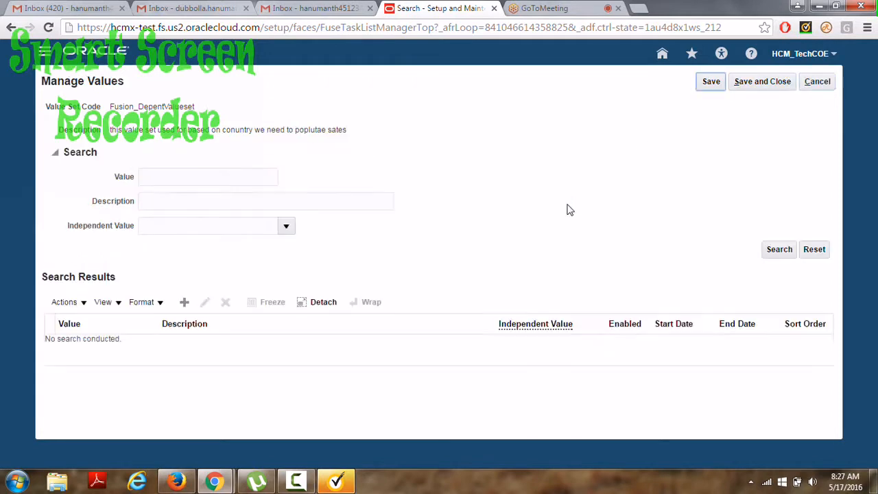
{"action": "left_click", "coordinate": [286, 228]}
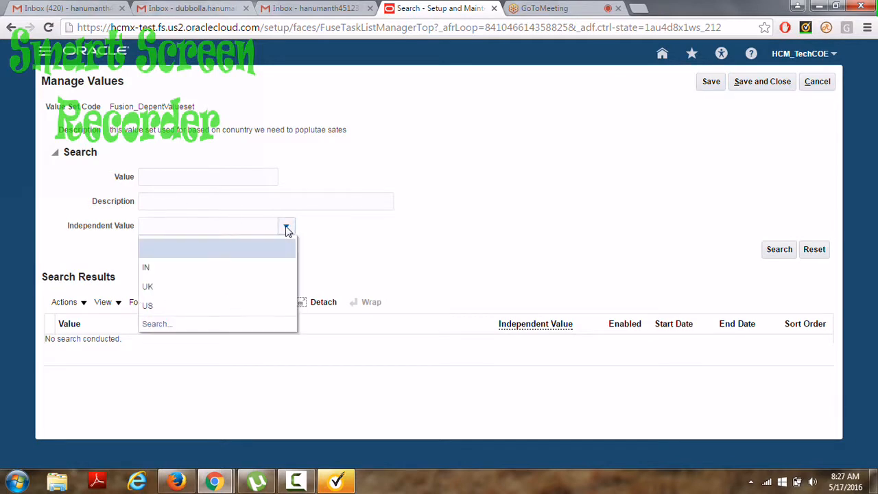
{"action": "left_click", "coordinate": [147, 269]}
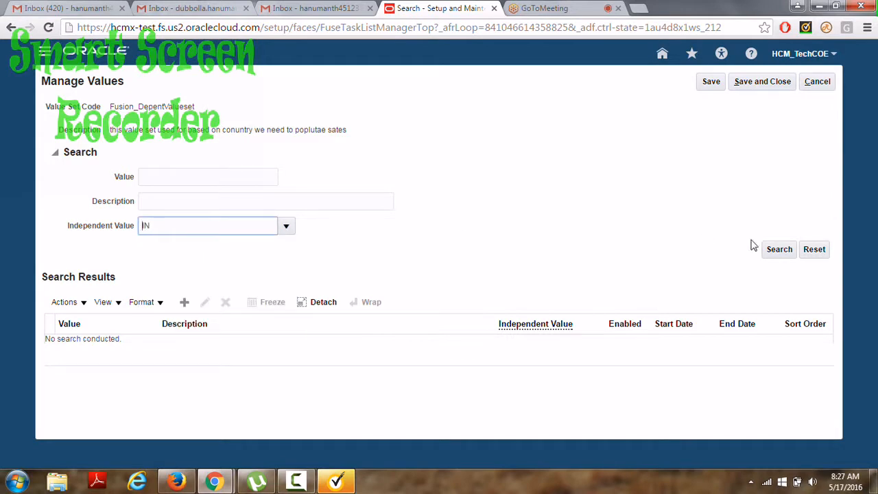
{"action": "left_click", "coordinate": [777, 250]}
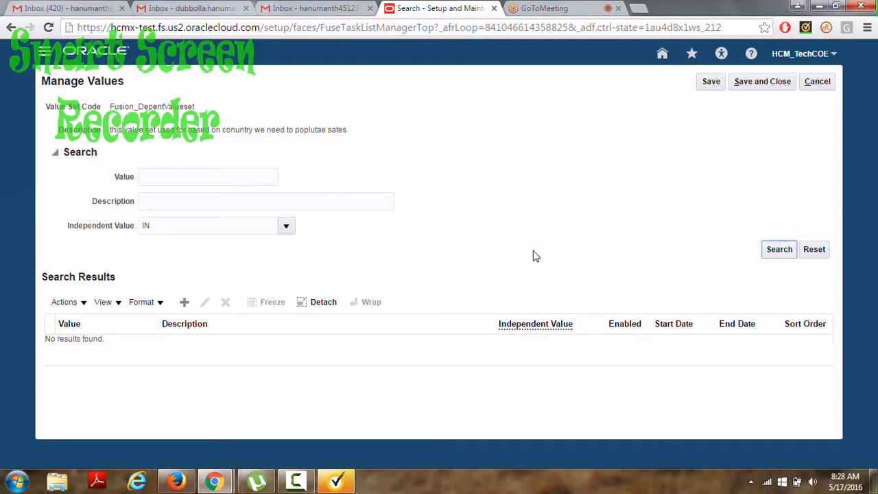
Create the value Hyd described as Hyderabad under independent value IN and save it.
{"action": "left_click", "coordinate": [185, 303]}
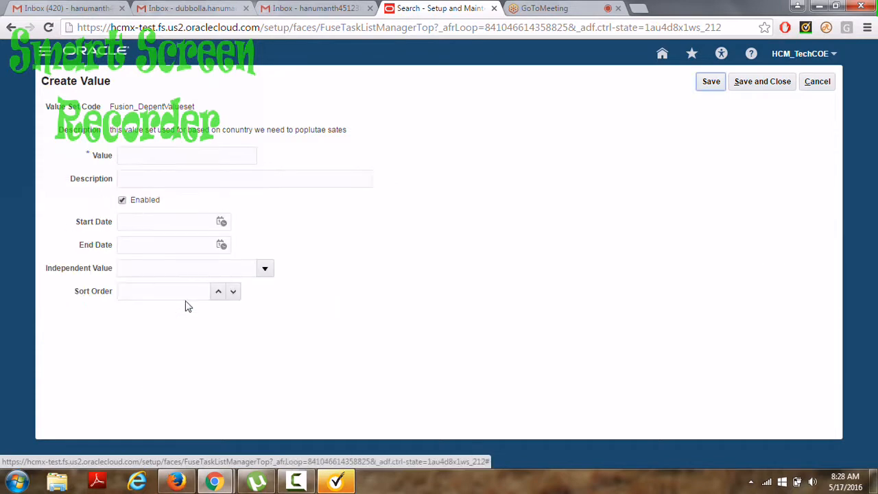
{"action": "left_click", "coordinate": [137, 154]}
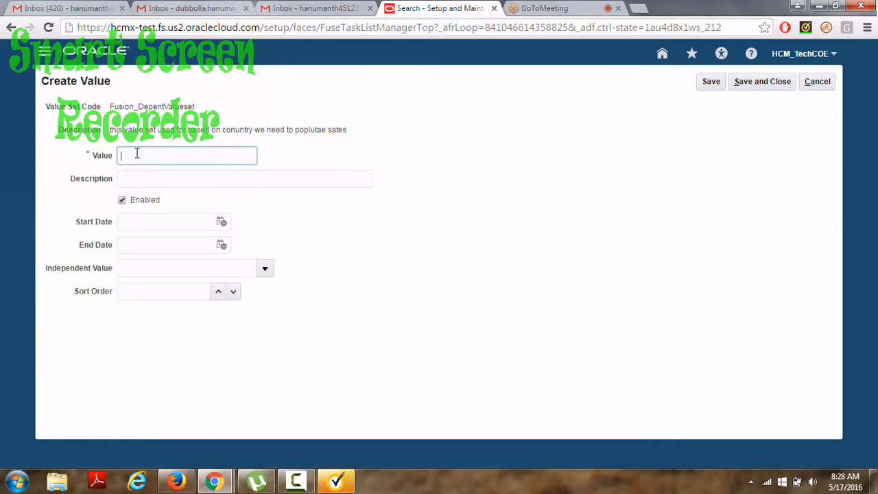
{"action": "type", "text": "Hyd"}
{"action": "left_click", "coordinate": [265, 271]}
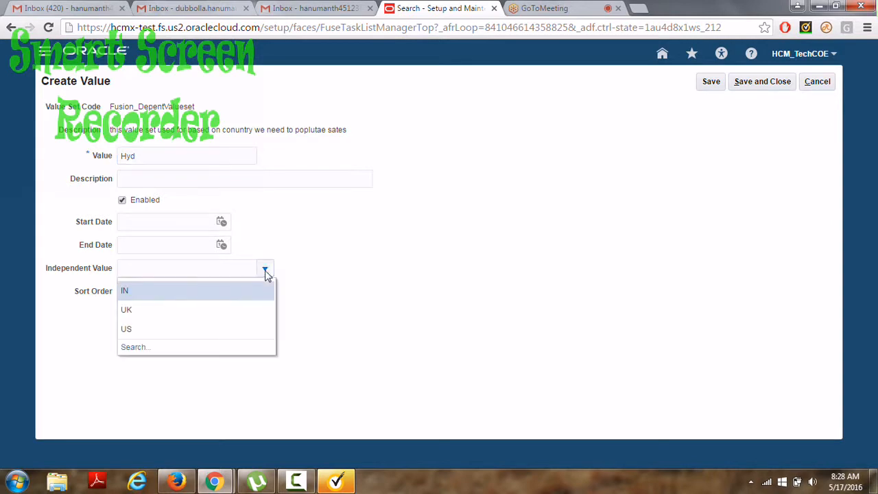
{"action": "left_click", "coordinate": [166, 288]}
{"action": "left_click", "coordinate": [136, 179]}
{"action": "type", "text": "Hyderaba"}
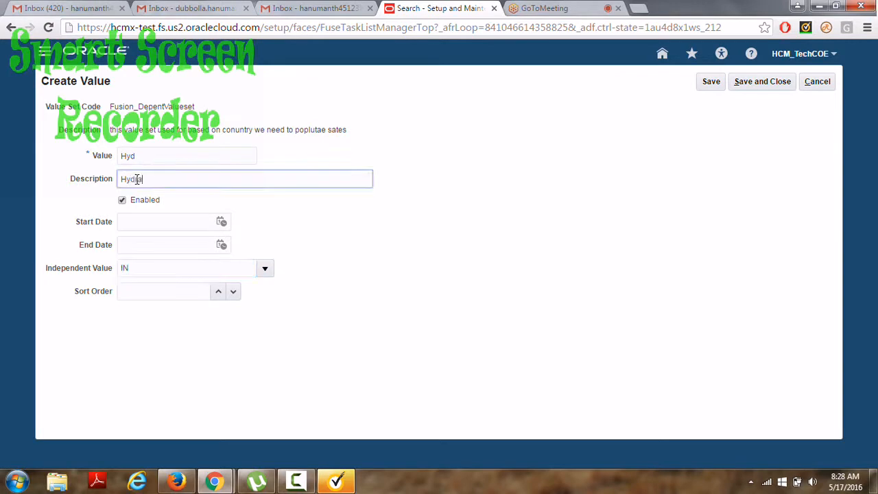
{"action": "type", "text": "d"}
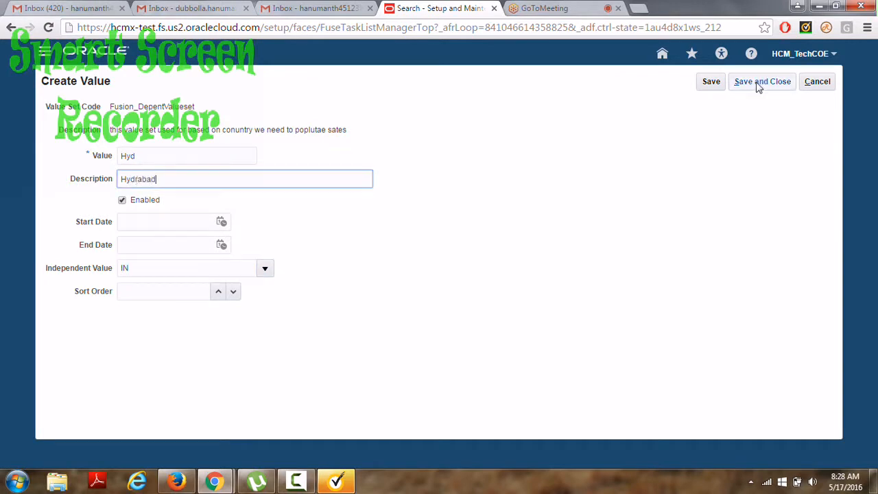
{"action": "left_click", "coordinate": [788, 82]}
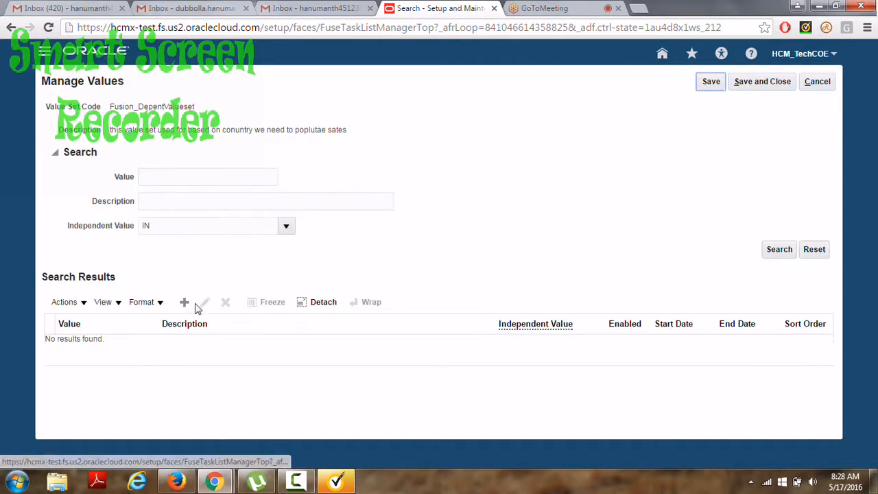
Create dependent value Bang with description Banglore under independent value IN, then save and close.
{"action": "left_click", "coordinate": [184, 303]}
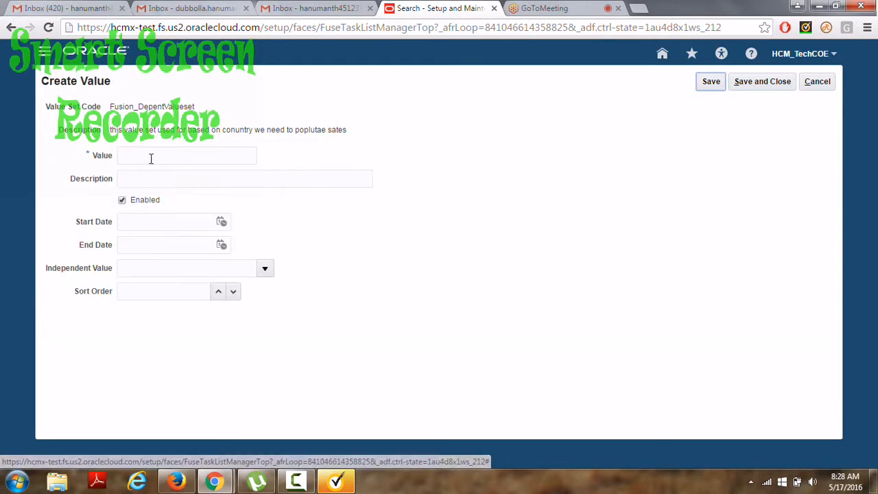
{"action": "left_click", "coordinate": [142, 155]}
{"action": "type", "text": "Bang"}
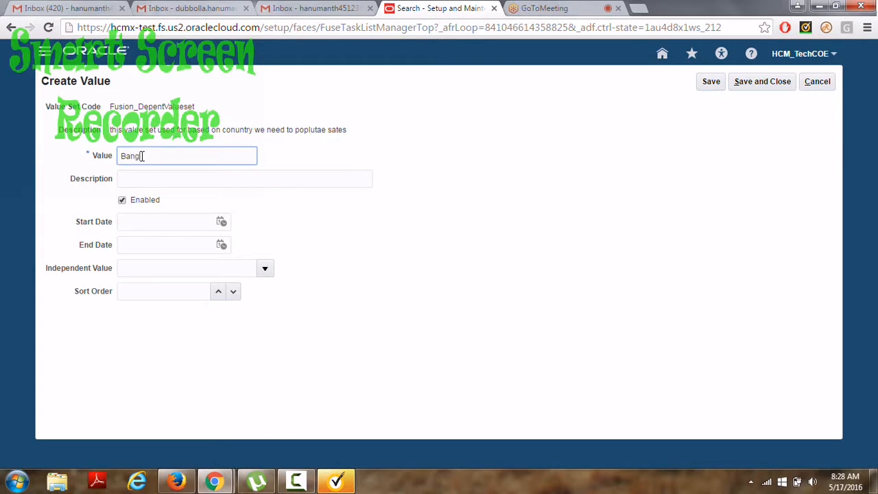
{"action": "left_click", "coordinate": [136, 180]}
{"action": "type", "text": "Banglore"}
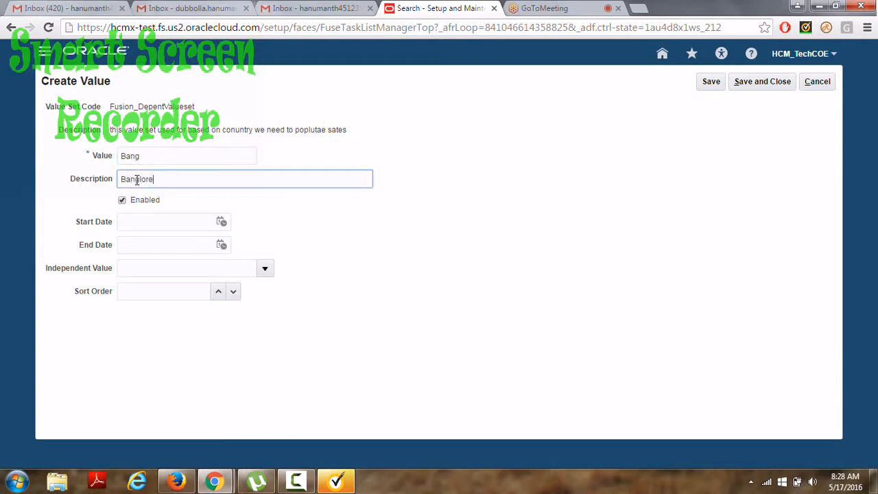
{"action": "left_click", "coordinate": [264, 270]}
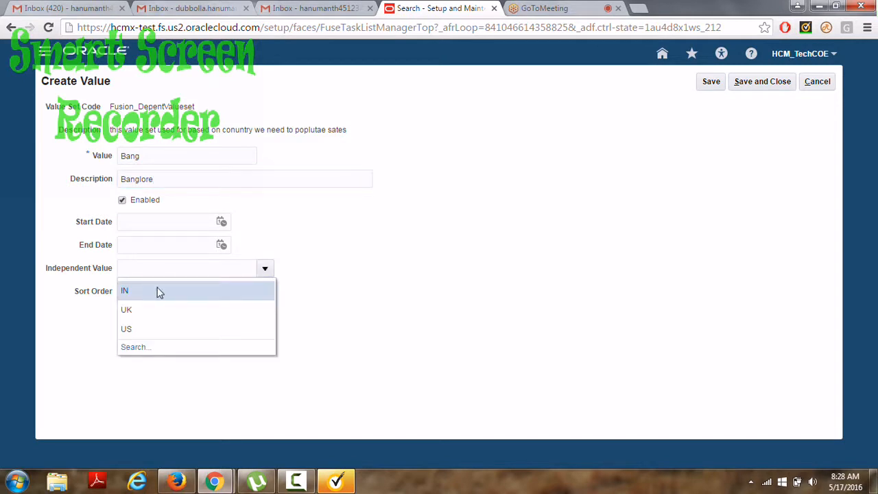
{"action": "left_click", "coordinate": [157, 295]}
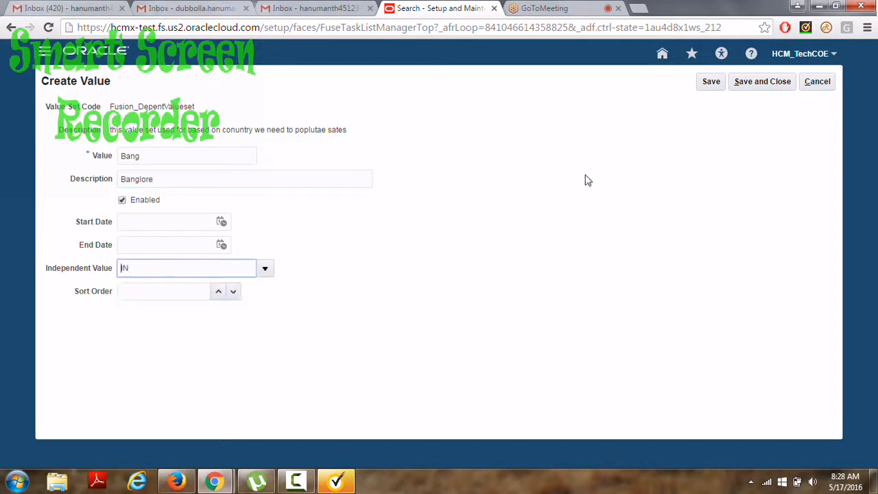
{"action": "left_click", "coordinate": [763, 82]}
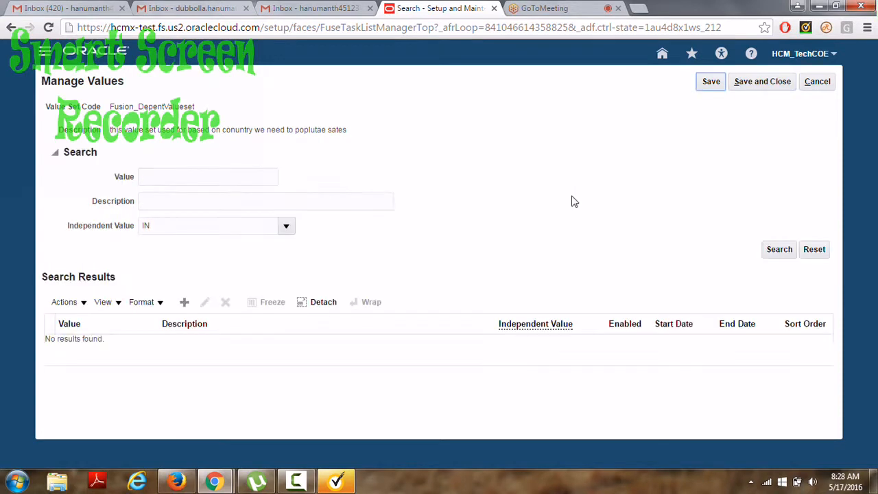
Create dependent value NY with description Newyork under independent value US, then save and close.
{"action": "left_click", "coordinate": [186, 303]}
{"action": "left_click", "coordinate": [145, 156]}
{"action": "type", "text": "NY"}
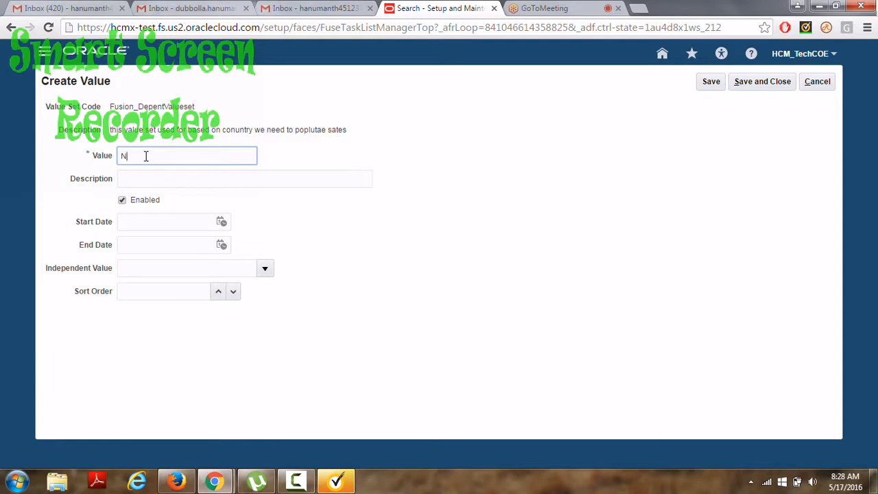
{"action": "left_click", "coordinate": [135, 179]}
{"action": "type", "text": "Newyork"}
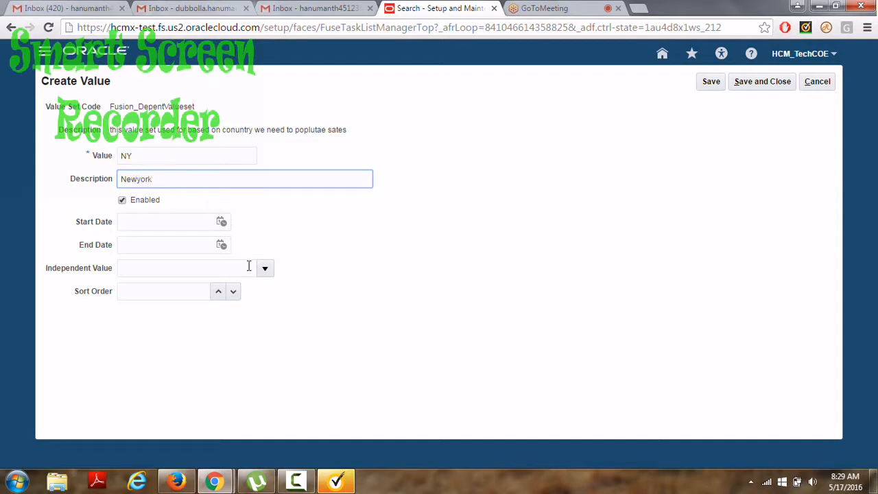
{"action": "left_click", "coordinate": [262, 269]}
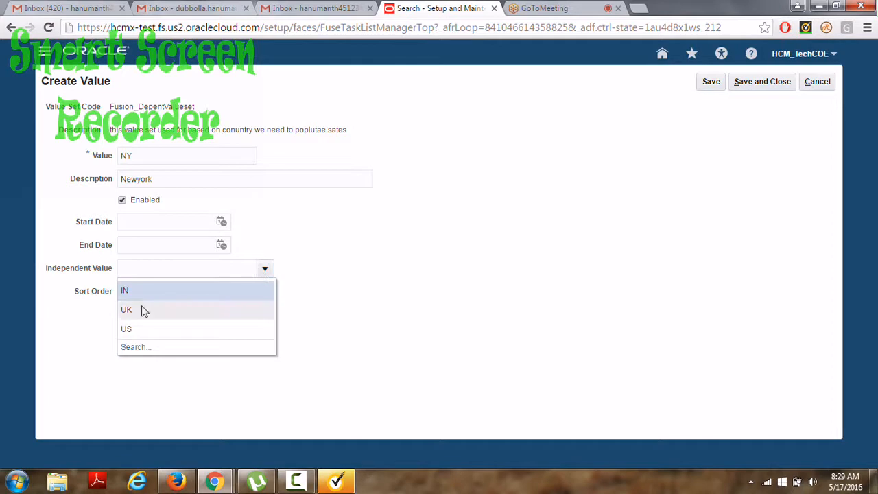
{"action": "left_click", "coordinate": [128, 328]}
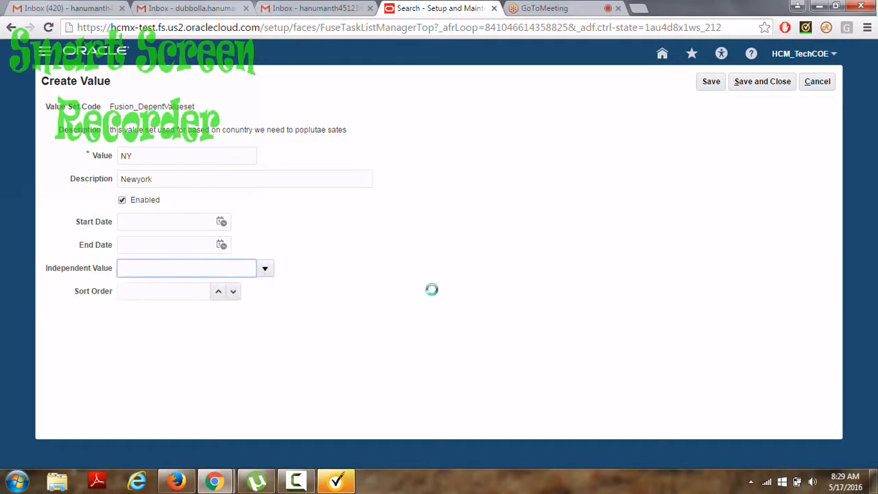
{"action": "left_click", "coordinate": [747, 83]}
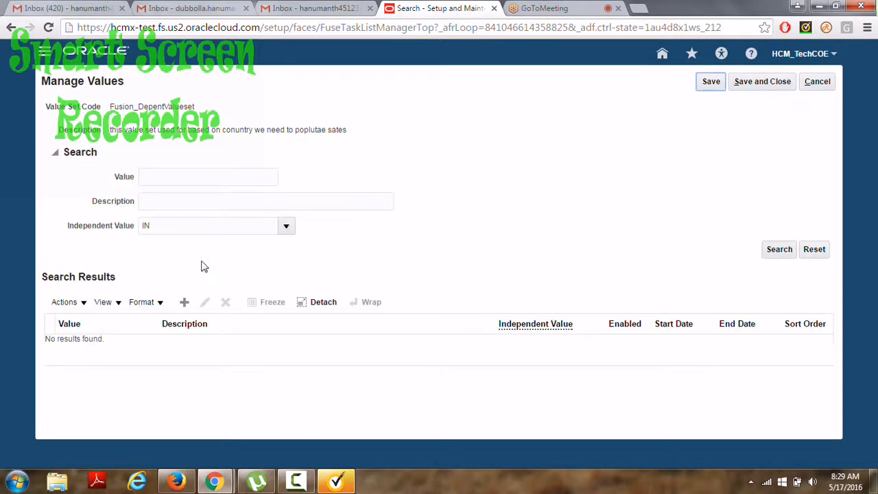
Create dependent value Dallas, without a description, under independent value US, then save and close.
{"action": "left_click", "coordinate": [185, 301]}
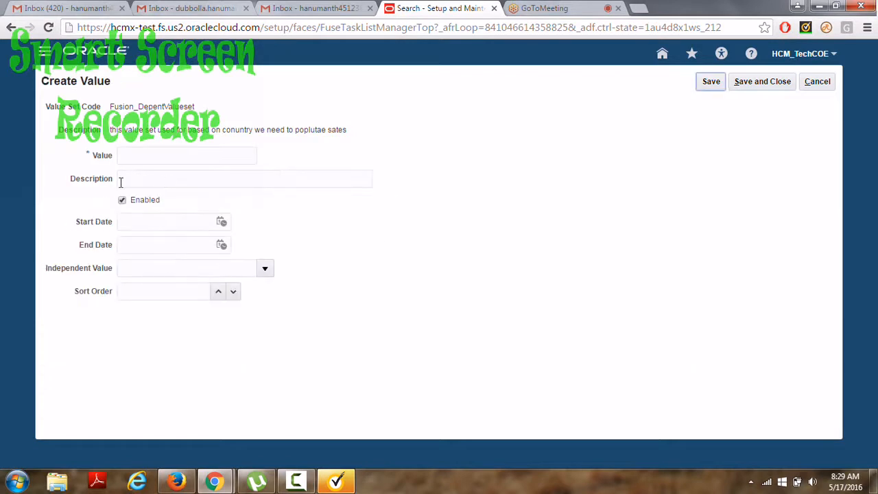
{"action": "left_click", "coordinate": [125, 155]}
{"action": "type", "text": "dalla"}
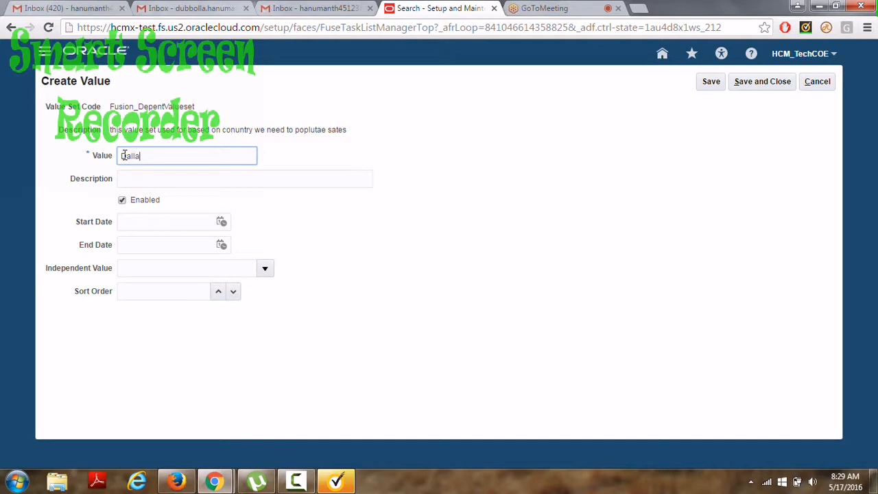
{"action": "type", "text": "s"}
{"action": "left_click", "coordinate": [133, 179]}
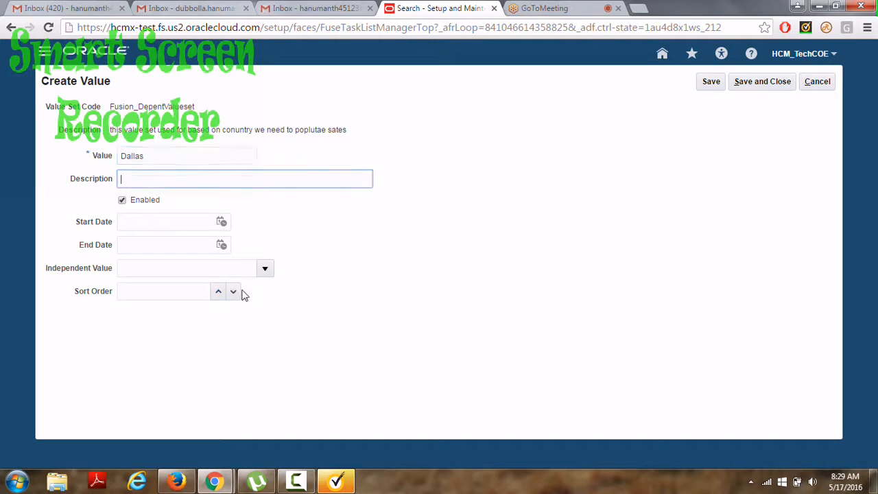
{"action": "left_click", "coordinate": [263, 272]}
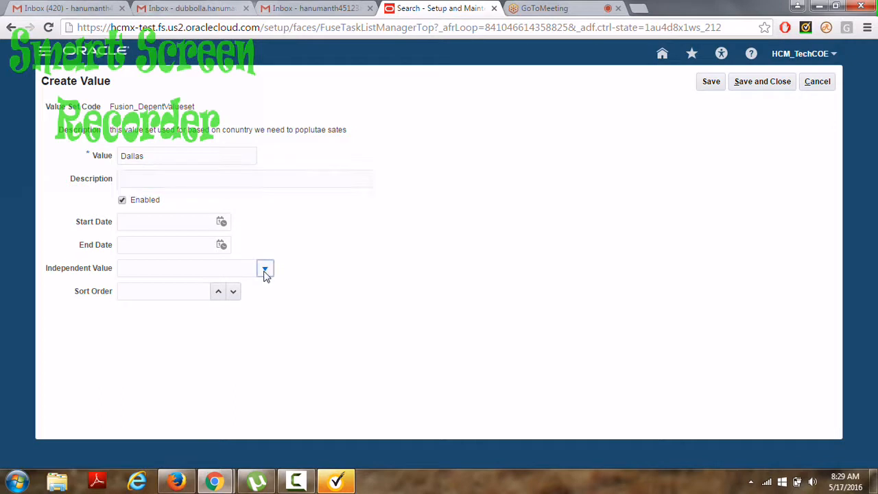
{"action": "left_click", "coordinate": [131, 328]}
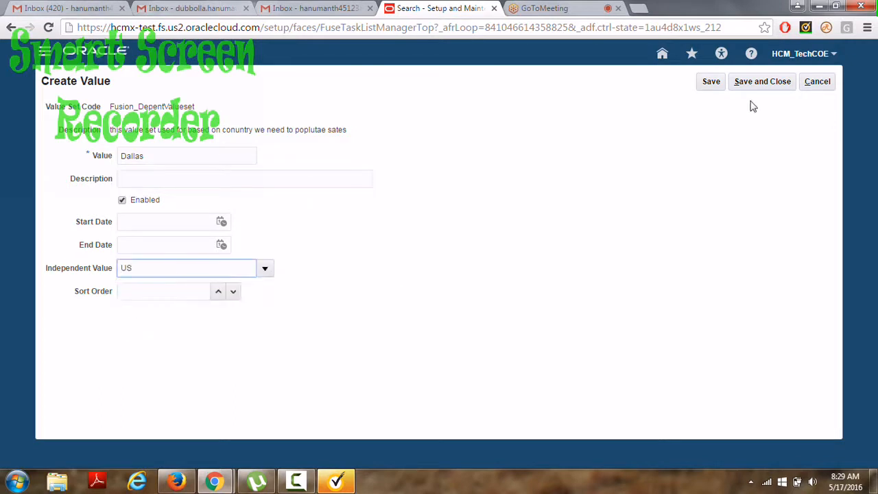
{"action": "left_click", "coordinate": [767, 81]}
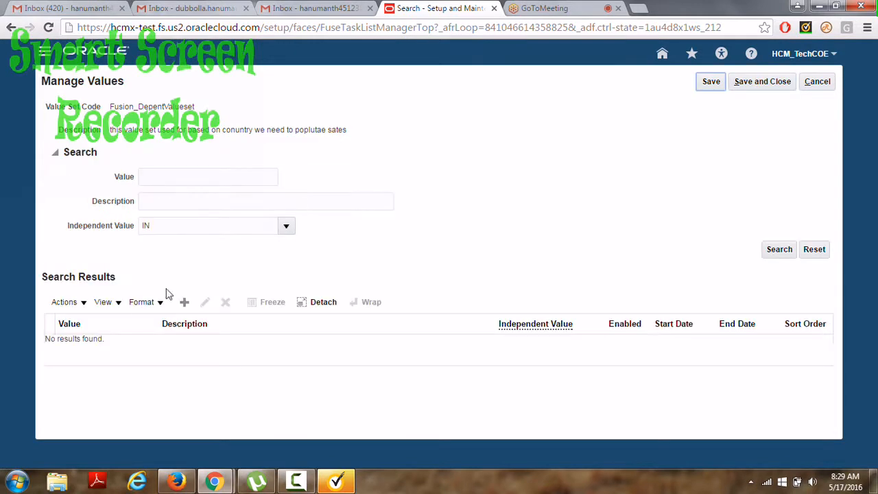
Enter a new dependent value BT under independent value UK with description British.
{"action": "left_click", "coordinate": [184, 302]}
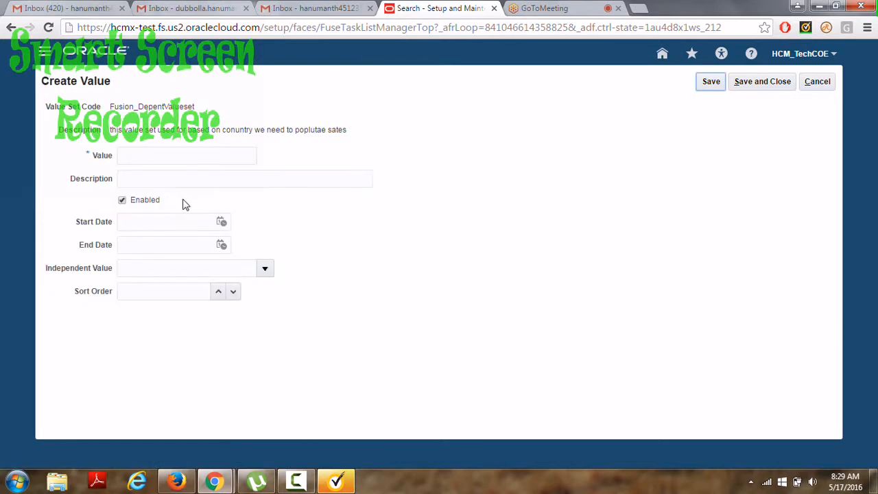
{"action": "left_click", "coordinate": [130, 151]}
{"action": "type", "text": "BT"}
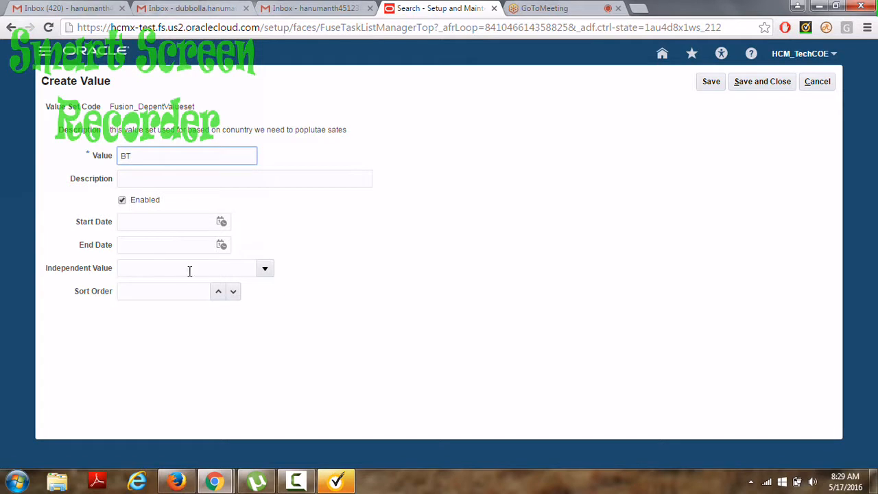
{"action": "left_click", "coordinate": [265, 270]}
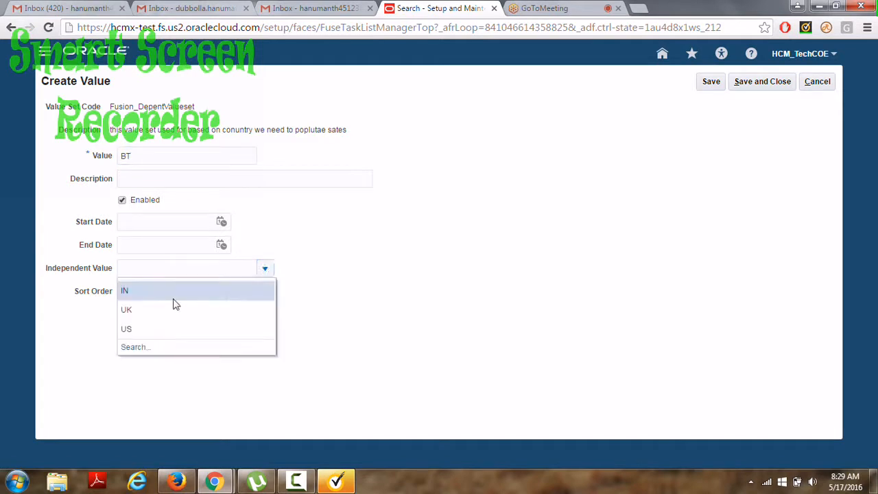
{"action": "left_click", "coordinate": [127, 313]}
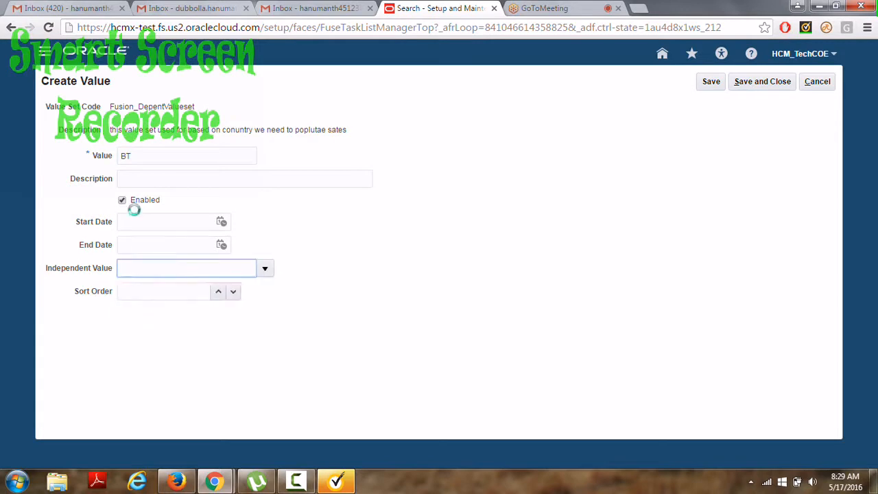
{"action": "left_click", "coordinate": [130, 183]}
{"action": "type", "text": "British"}
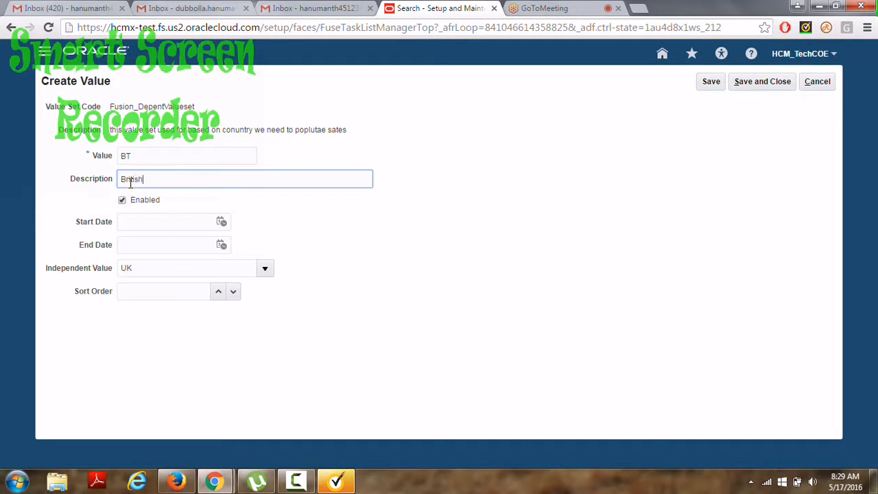
Save the BT value and close Fusion_DepentValueset back to Manage Value Sets.
{"action": "left_click", "coordinate": [767, 85]}
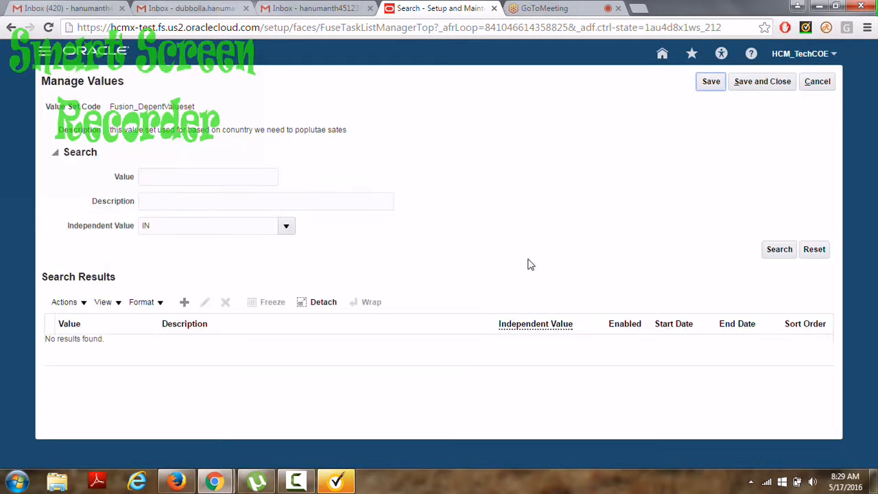
{"action": "left_click", "coordinate": [763, 82]}
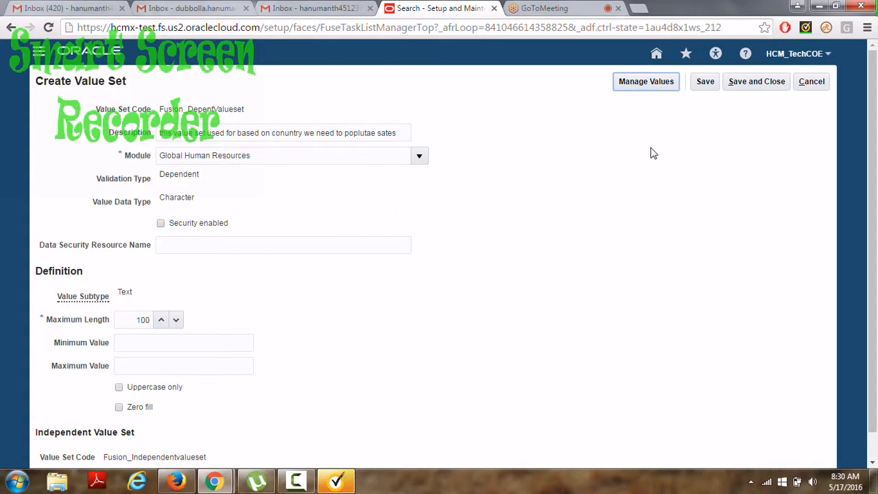
{"action": "left_click", "coordinate": [752, 82]}
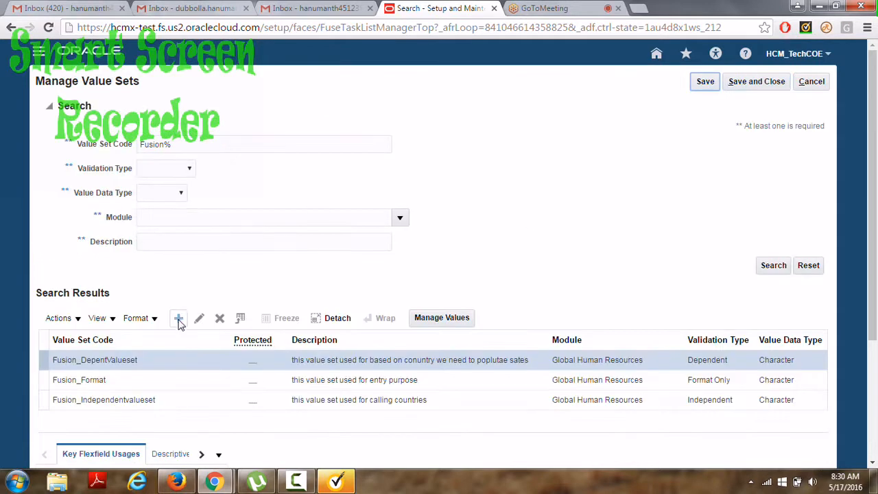
Start a new value set coded Fusion_Tablevalueset, described 'this Table set used for calling person mumber'.
{"action": "left_click", "coordinate": [178, 320]}
{"action": "left_click", "coordinate": [124, 111]}
{"action": "type", "text": "Fusion_Table"}
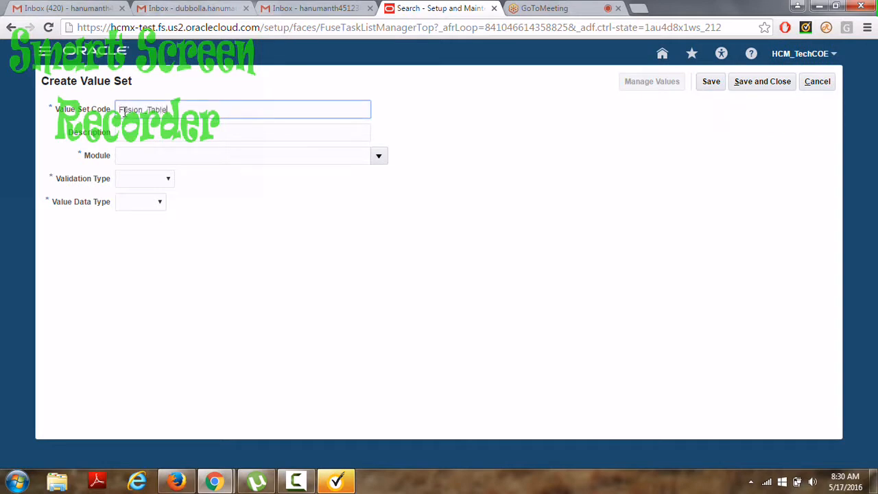
{"action": "type", "text": "valueset"}
{"action": "left_click", "coordinate": [134, 132]}
{"action": "type", "text": "this Ta"}
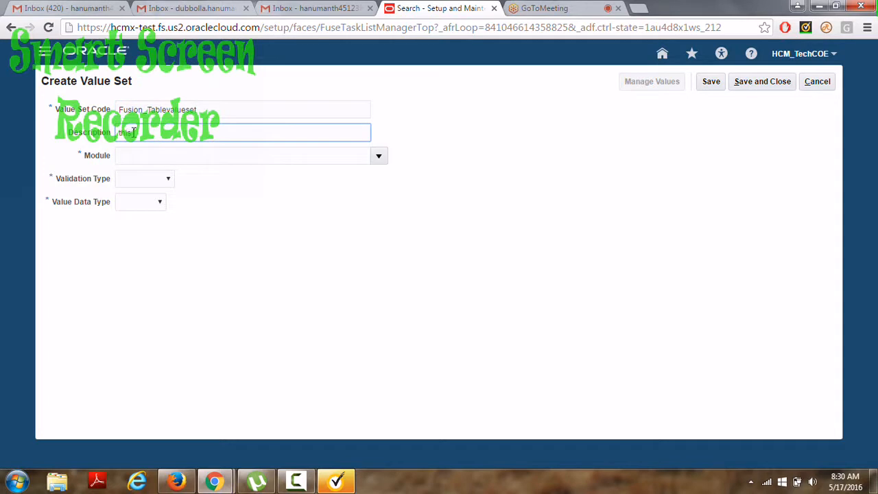
{"action": "type", "text": "ble set used for calling perso"}
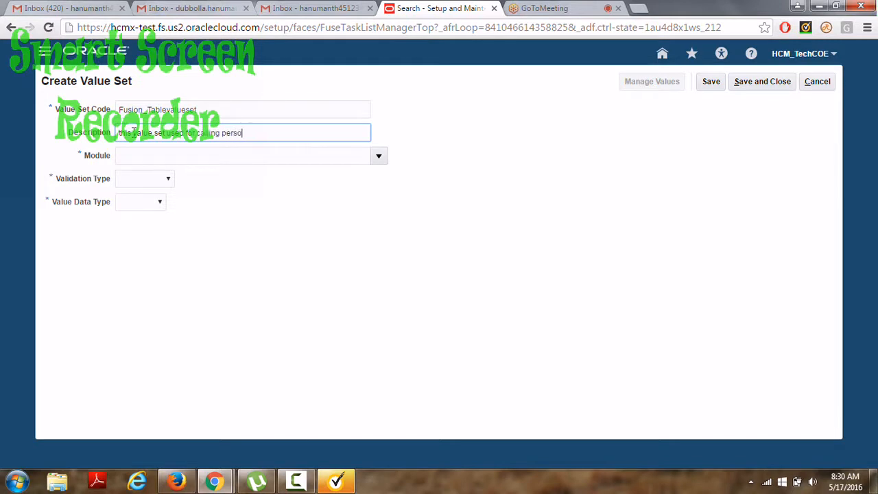
{"action": "type", "text": "n mumber"}
Set module Global Human Resources, validation type Table and data type Character.
{"action": "left_click", "coordinate": [294, 158]}
{"action": "left_click", "coordinate": [378, 157]}
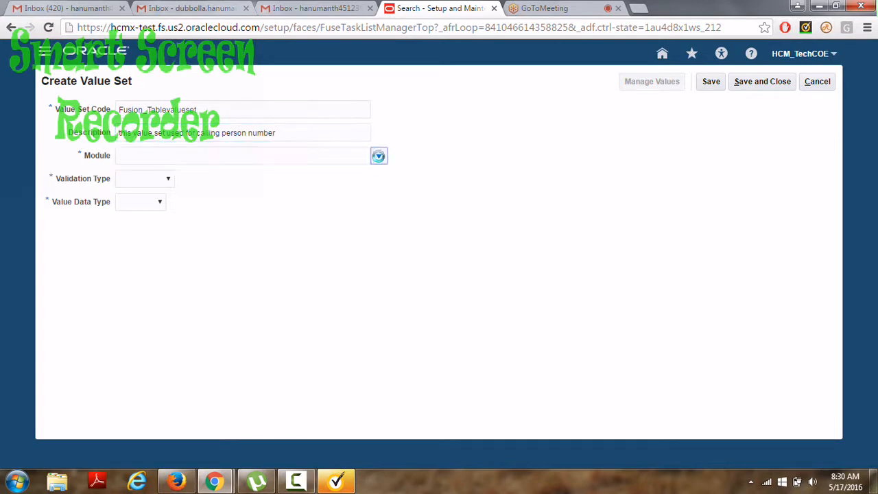
{"action": "left_click", "coordinate": [231, 179]}
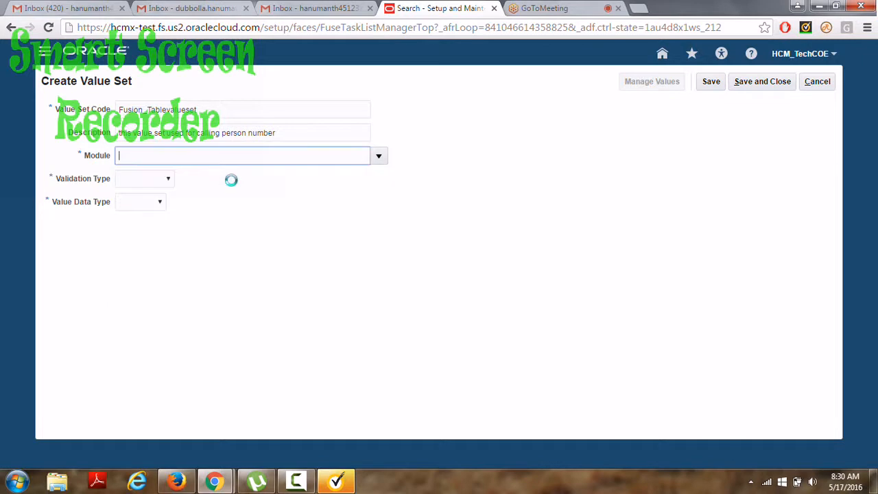
{"action": "left_click", "coordinate": [168, 180]}
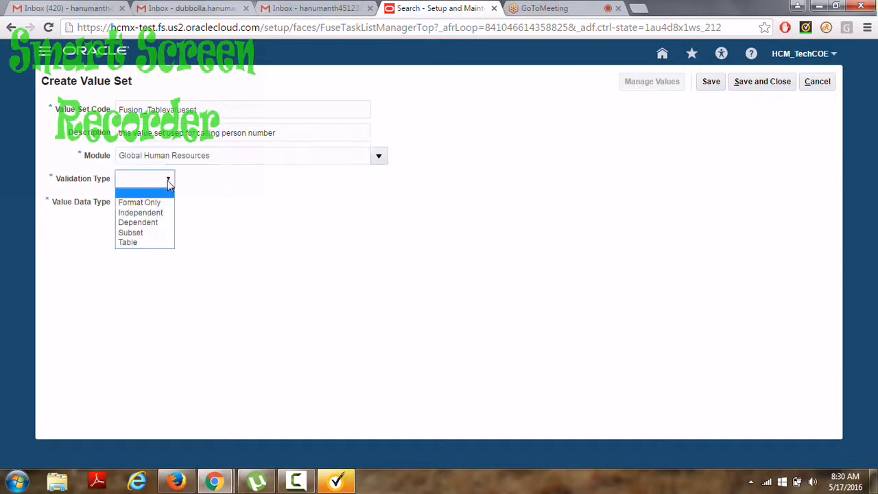
{"action": "left_click", "coordinate": [137, 243]}
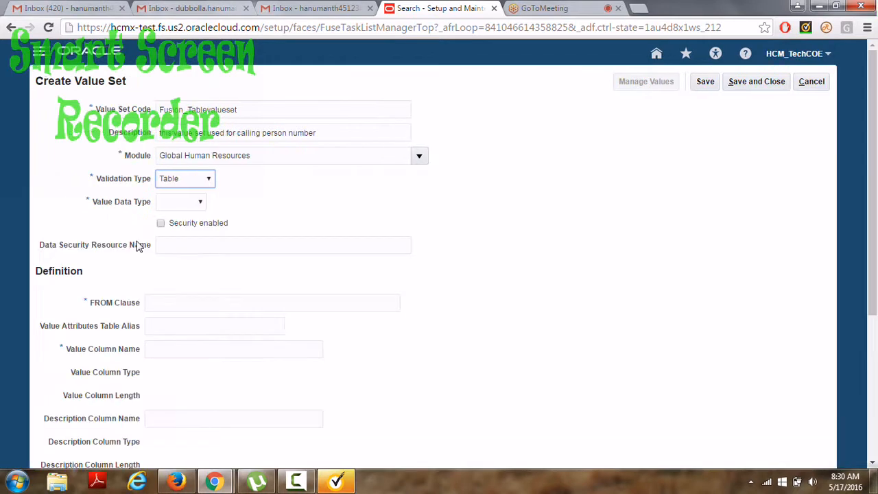
{"action": "left_click", "coordinate": [197, 204]}
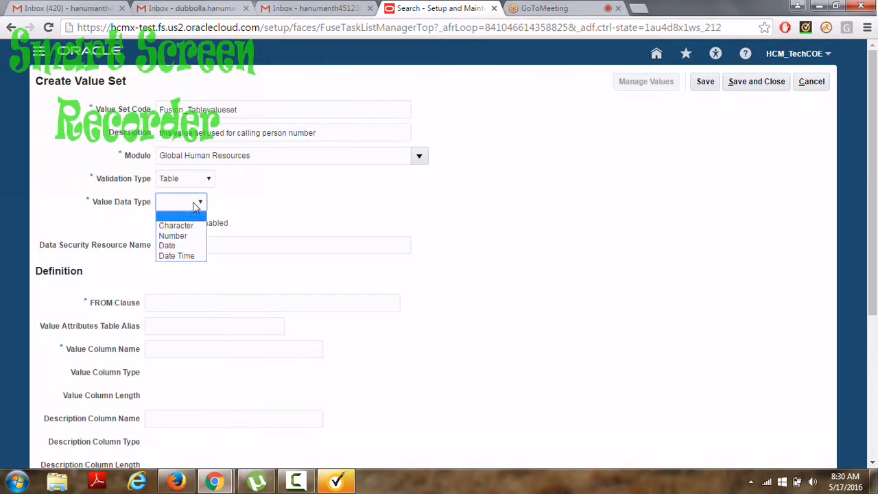
{"action": "left_click", "coordinate": [190, 227]}
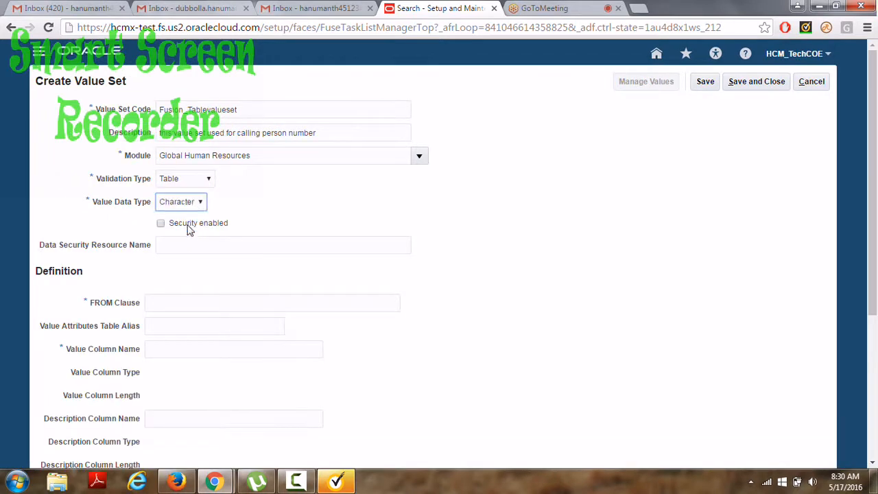
Enter FROM clause per_all_people_f and value column name person_number.
{"action": "left_click", "coordinate": [170, 301]}
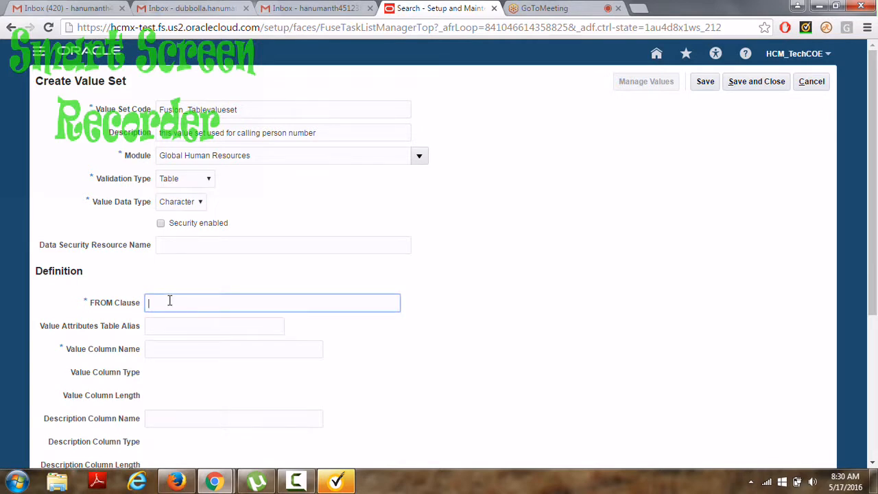
{"action": "type", "text": "per_all_people_f"}
{"action": "left_click", "coordinate": [165, 352]}
{"action": "type", "text": "person_number"}
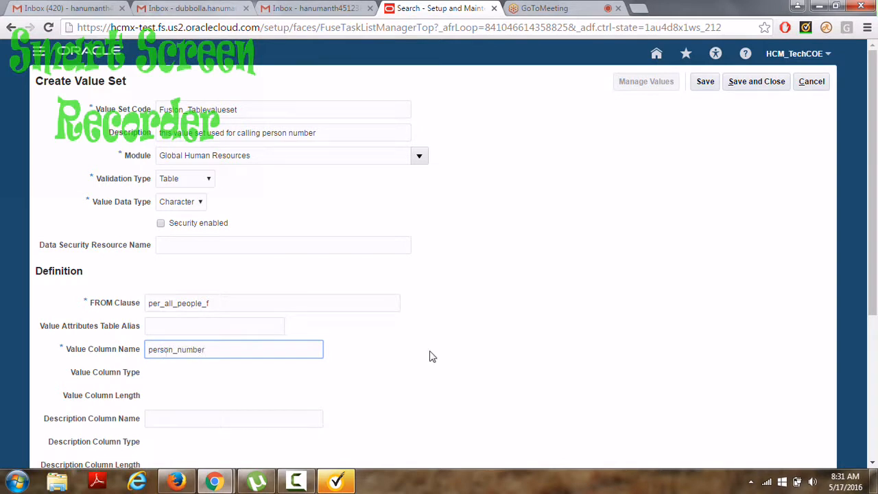
{"action": "left_click_drag", "start_coordinate": [874, 209], "coordinate": [876, 352]}
{"action": "left_click_drag", "start_coordinate": [876, 387], "coordinate": [877, 387]}
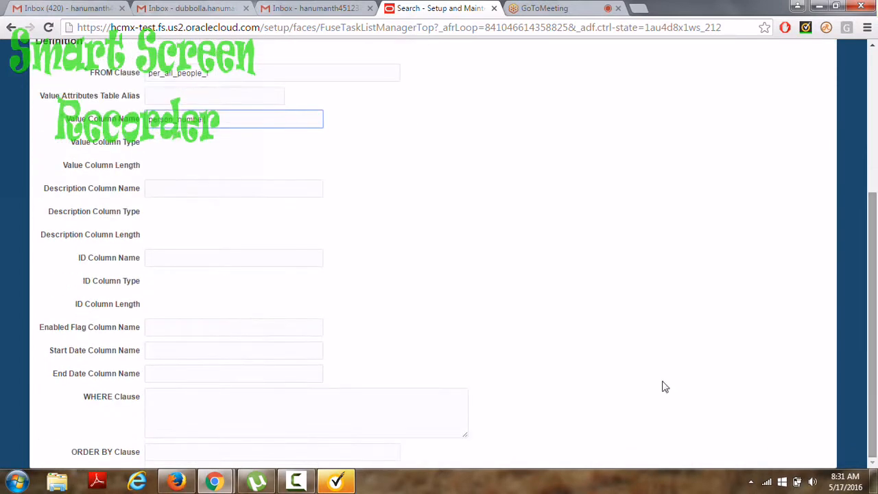
Enter WHERE clause 'where rownum<=10' and try saving, which fails with an invalid-clause error.
{"action": "left_click", "coordinate": [242, 408]}
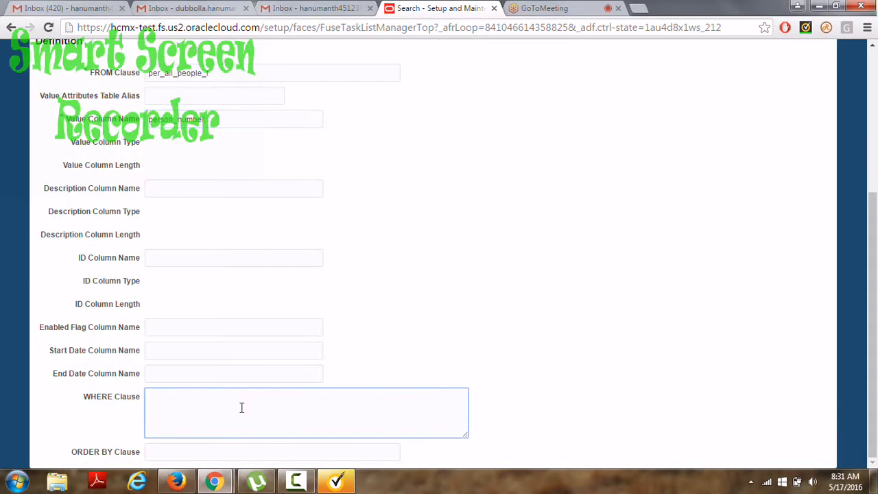
{"action": "type", "text": "where rownum"}
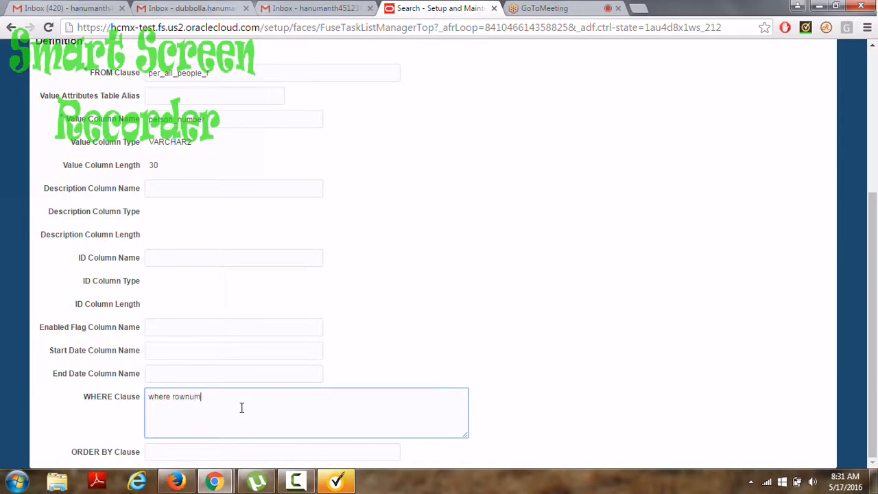
{"action": "type", "text": "<=10"}
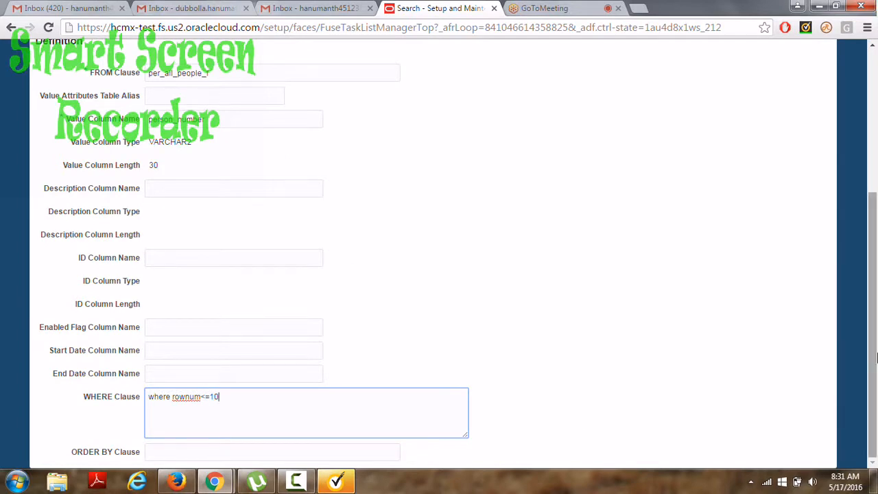
{"action": "left_click_drag", "start_coordinate": [875, 356], "coordinate": [862, 220]}
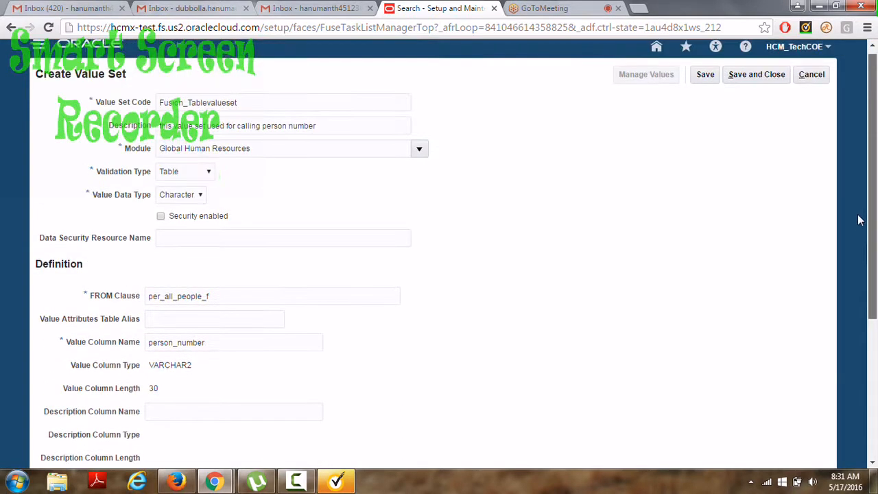
{"action": "left_click", "coordinate": [753, 76]}
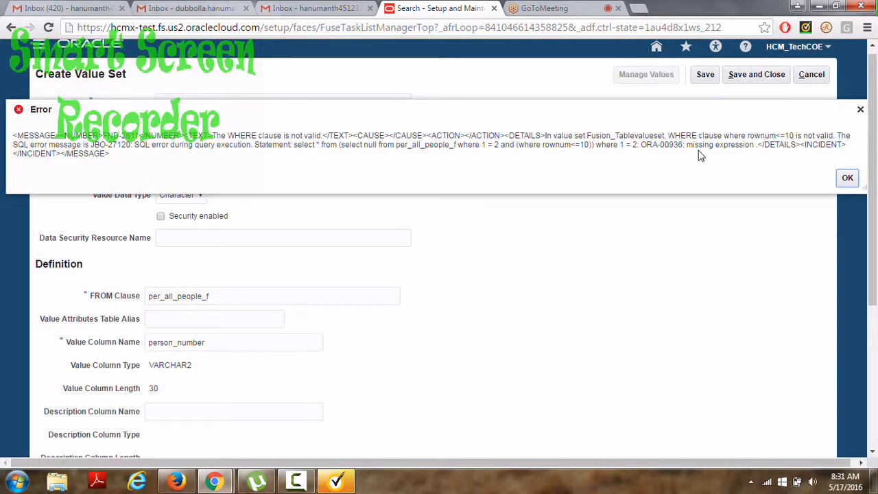
Dismiss the error, trim the WHERE clause to 'rownum<=10', and save and close Fusion_Tablevalueset.
{"action": "left_click", "coordinate": [848, 179]}
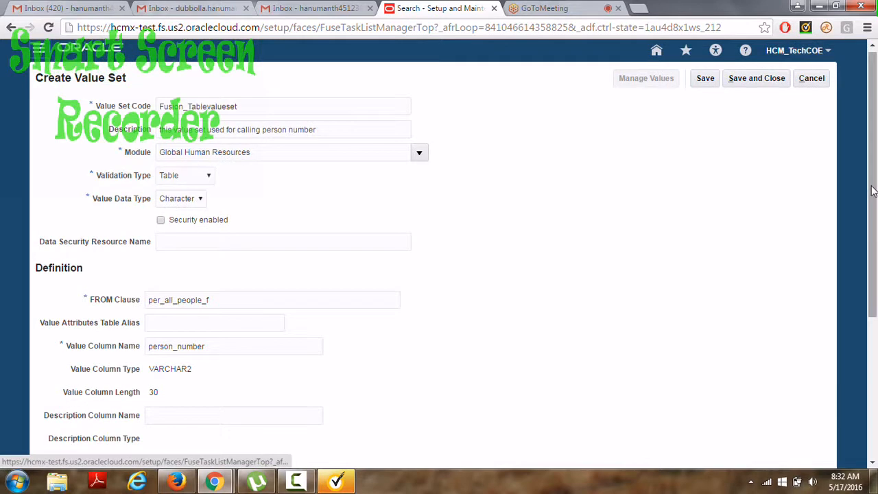
{"action": "left_click_drag", "start_coordinate": [873, 192], "coordinate": [876, 364]}
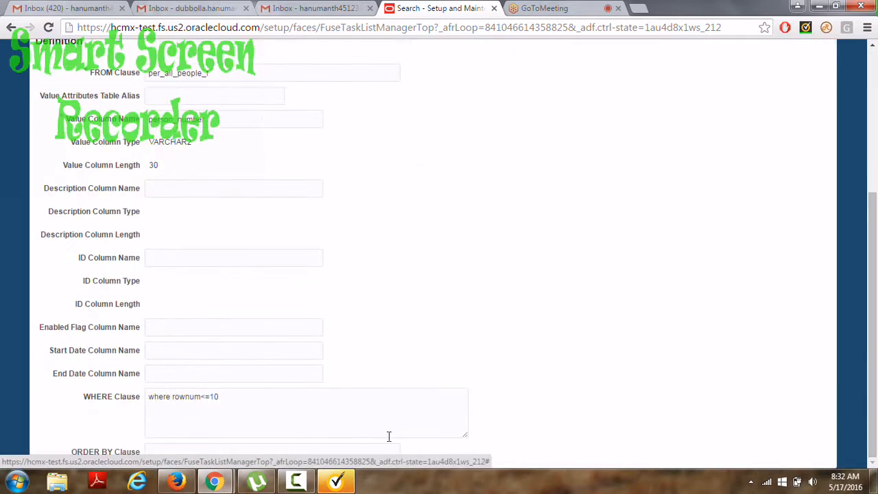
{"action": "left_click_drag", "start_coordinate": [170, 402], "coordinate": [147, 395]}
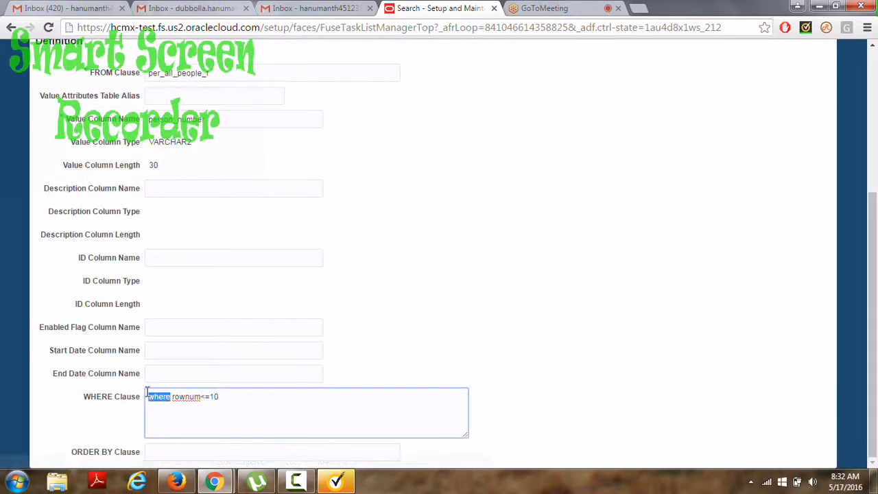
{"action": "key", "text": "BackSpace"}
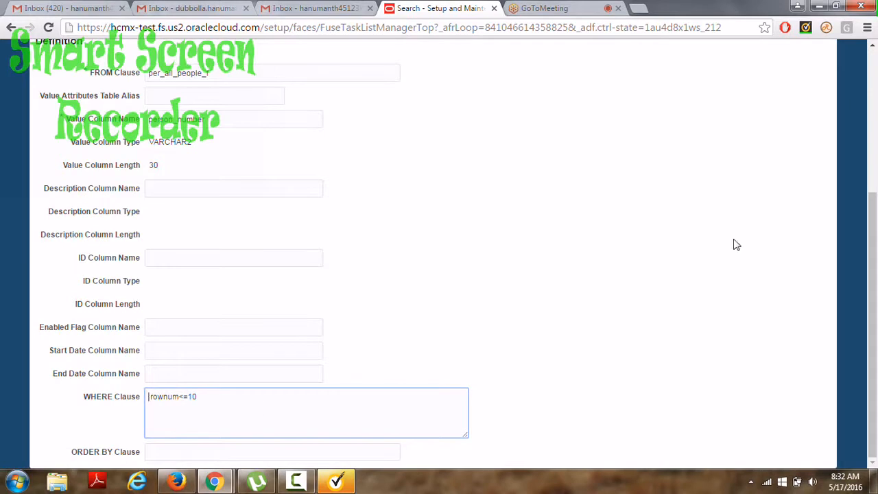
{"action": "left_click_drag", "start_coordinate": [875, 226], "coordinate": [876, 83]}
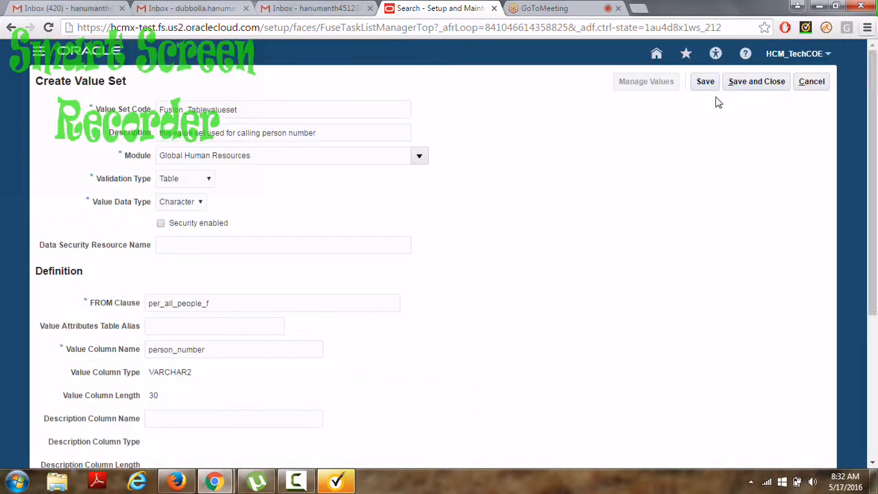
{"action": "left_click", "coordinate": [751, 83]}
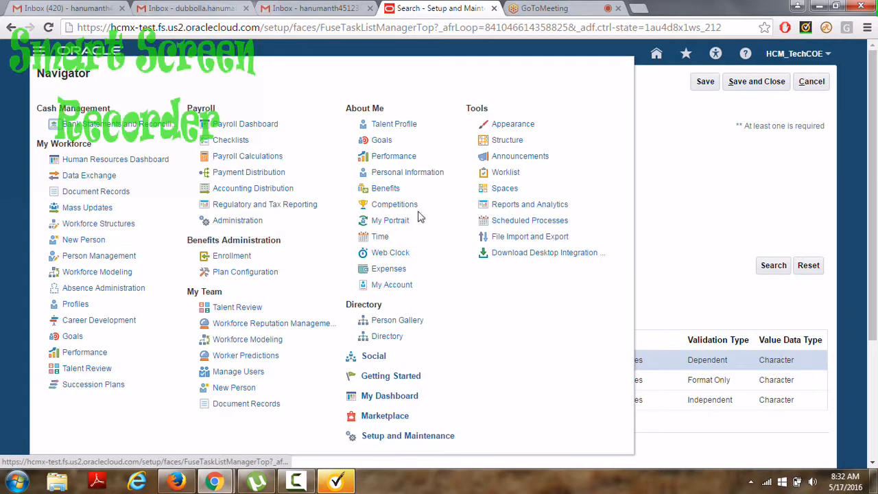
In Person Management, search for the person number with effective as-of date 5/30/16.
{"action": "left_click", "coordinate": [104, 259]}
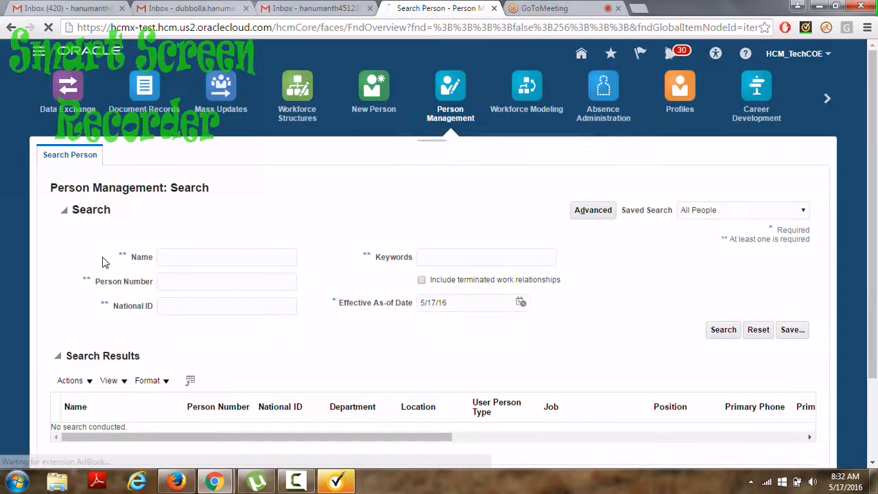
{"action": "left_click", "coordinate": [172, 281]}
{"action": "type", "text": "1000"}
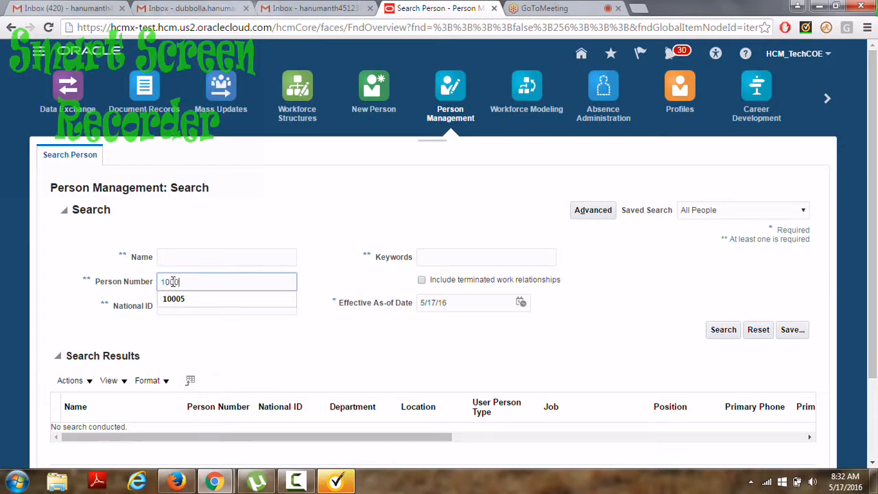
{"action": "type", "text": "5"}
{"action": "left_click", "coordinate": [435, 300]}
{"action": "key", "text": "BackSpace"}
{"action": "key", "text": "BackSpace"}
{"action": "key", "text": "BackSpace"}
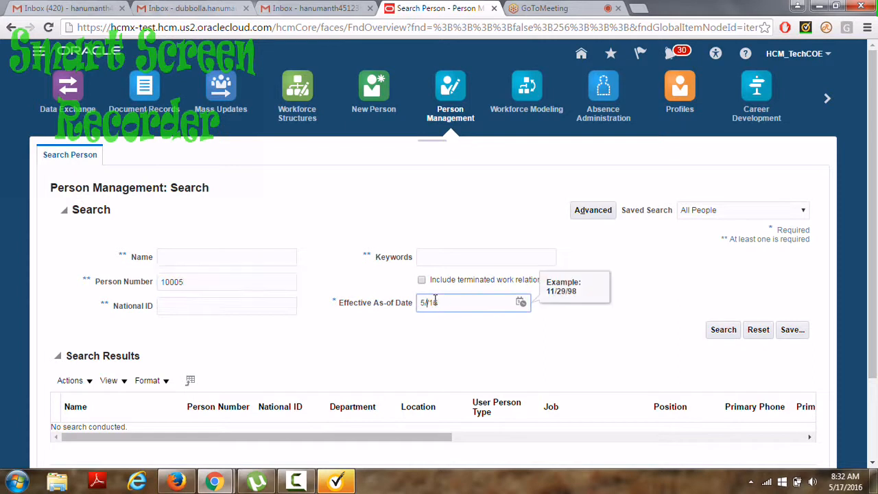
{"action": "type", "text": "30"}
{"action": "left_click", "coordinate": [728, 330]}
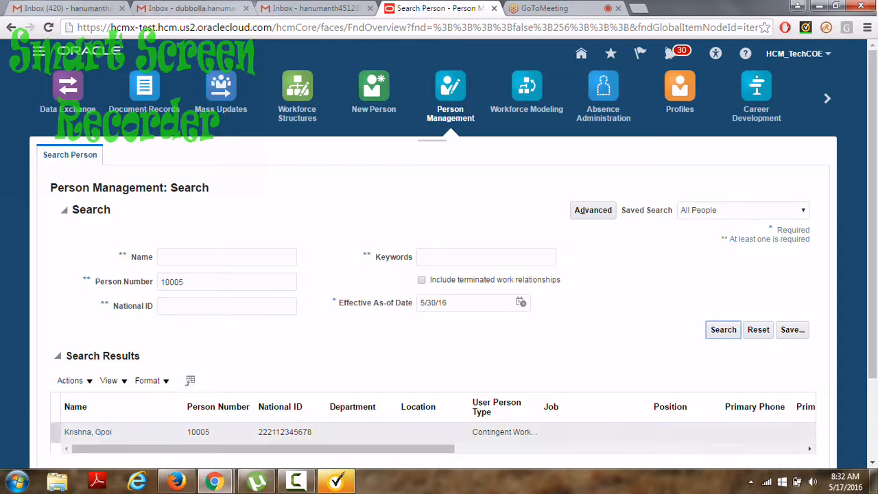
Select the found contingent worker and open their record via Manage Person.
{"action": "left_click", "coordinate": [141, 435]}
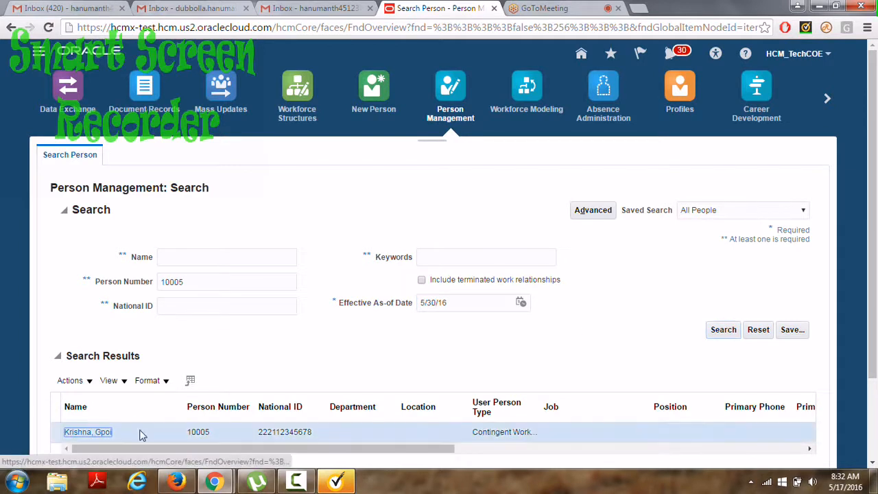
{"action": "left_click", "coordinate": [90, 383]}
{"action": "mouse_move", "coordinate": [128, 342]}
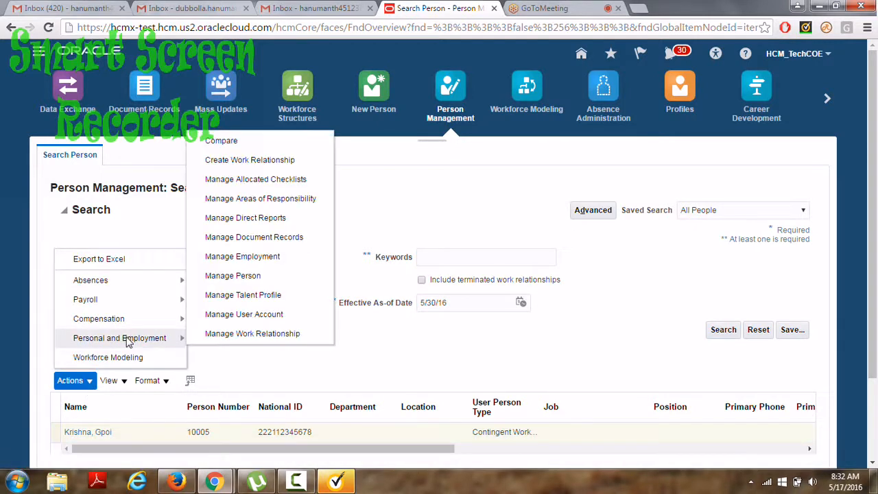
{"action": "left_click", "coordinate": [267, 276]}
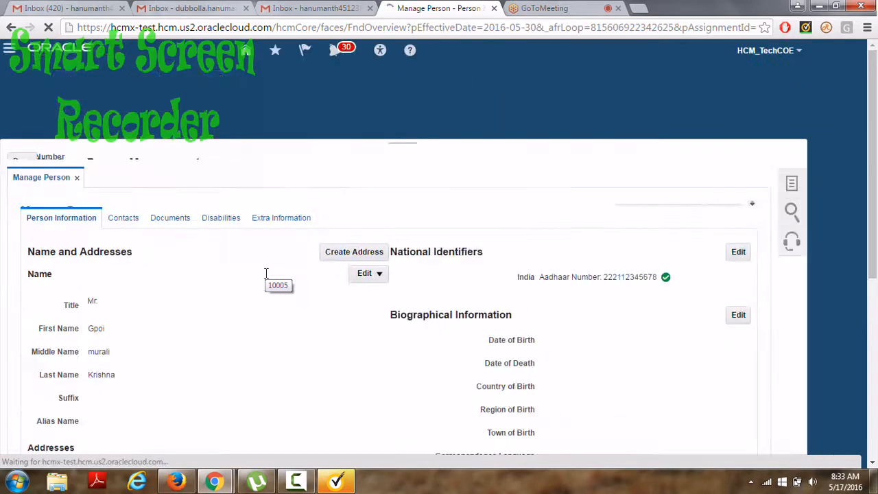
{"action": "left_click_drag", "start_coordinate": [877, 187], "coordinate": [876, 275]}
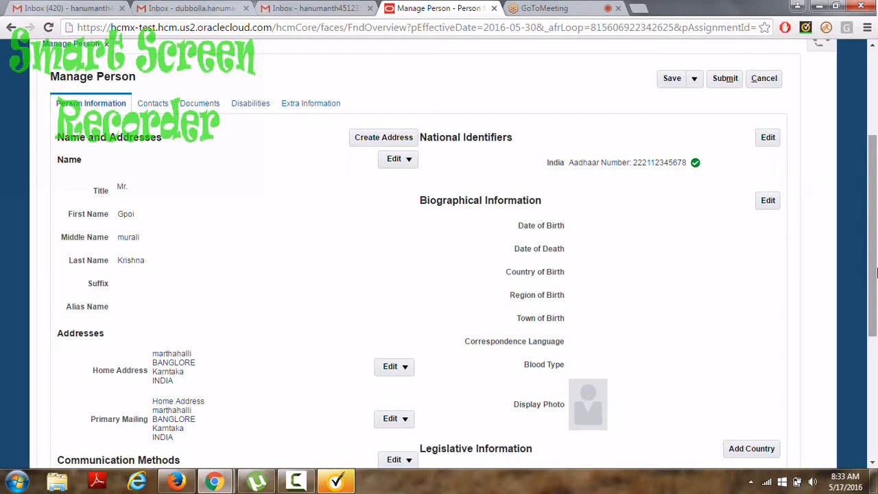
{"action": "left_click_drag", "start_coordinate": [876, 273], "coordinate": [873, 291]}
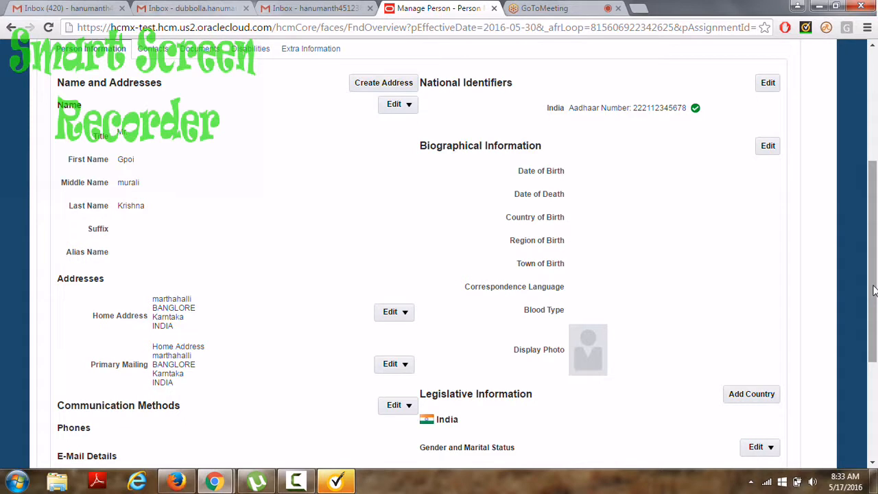
{"action": "left_click_drag", "start_coordinate": [874, 291], "coordinate": [874, 179]}
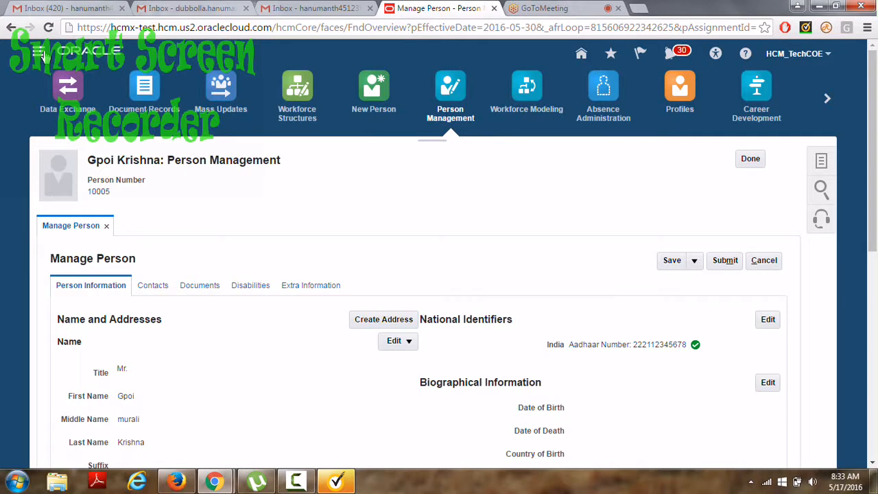
Go to Setup and Maintenance and search setup tasks for 'manage desc'.
{"action": "left_click", "coordinate": [40, 53]}
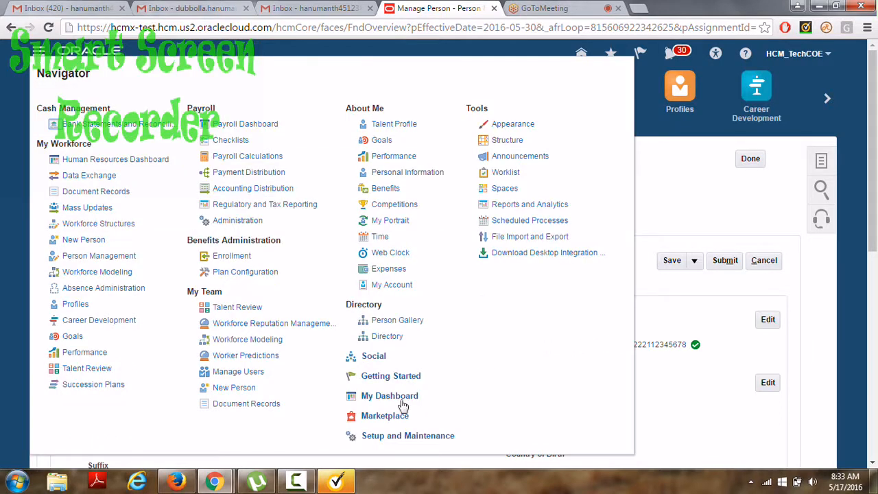
{"action": "left_click", "coordinate": [405, 437]}
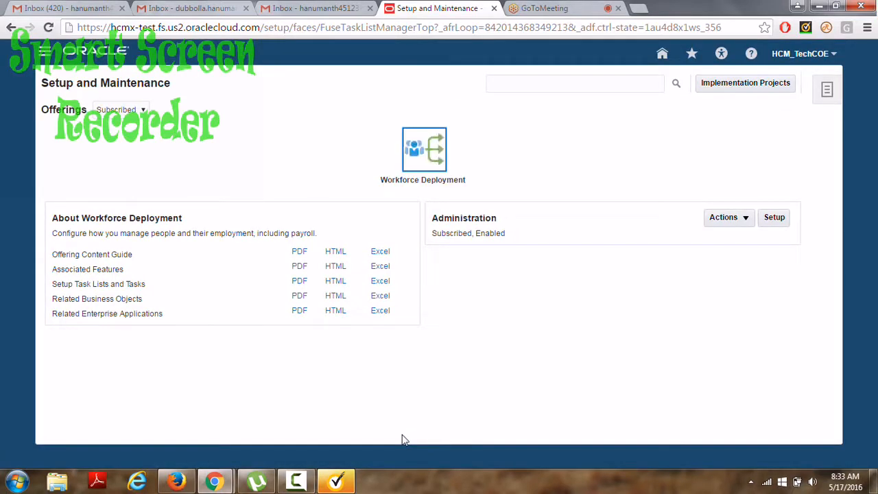
{"action": "left_click", "coordinate": [519, 84]}
{"action": "type", "text": "manage "}
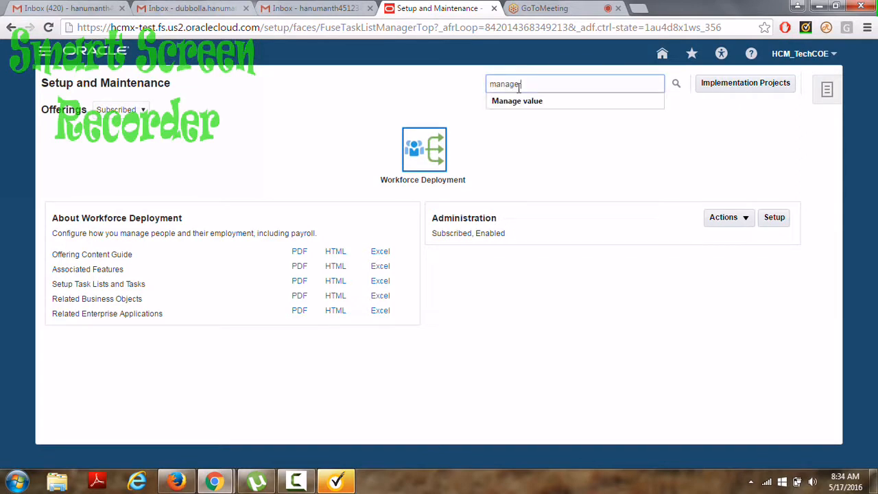
{"action": "type", "text": "desc"}
{"action": "key", "text": "Return"}
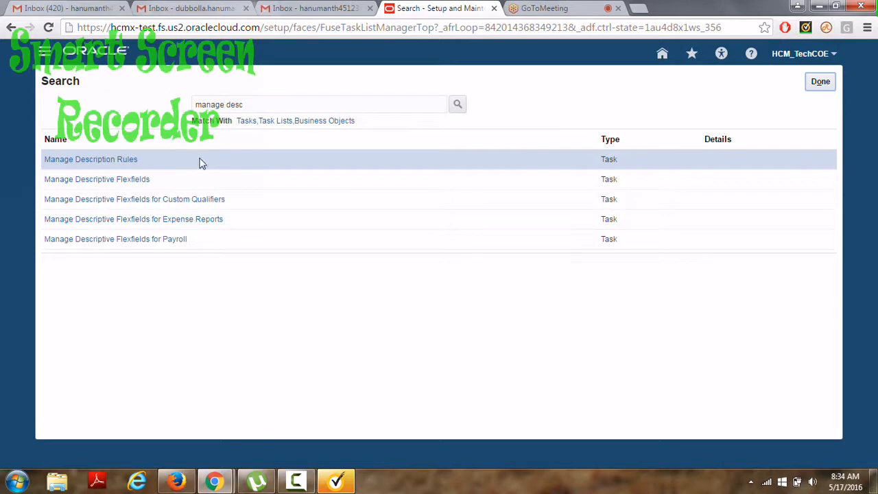
Open Manage Descriptive Flexfields and search for flexfield code PER_PERSON_DF.
{"action": "left_click", "coordinate": [126, 186]}
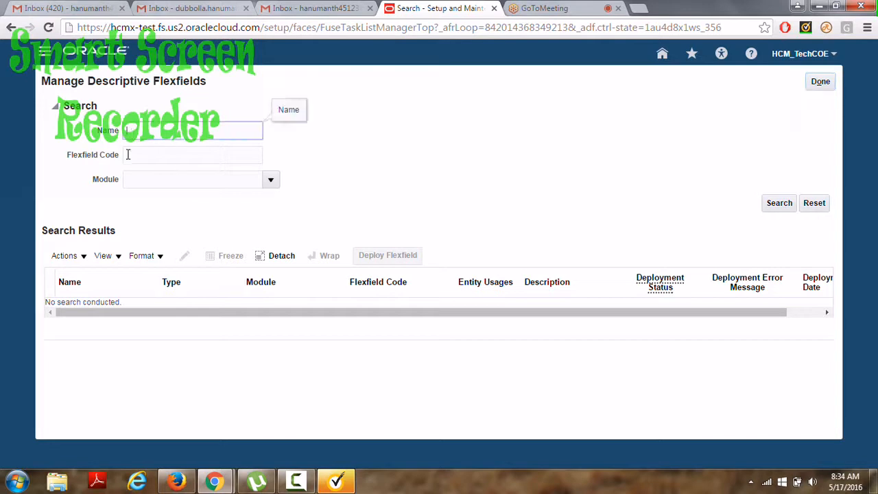
{"action": "left_click", "coordinate": [128, 155]}
{"action": "type", "text": "PE"}
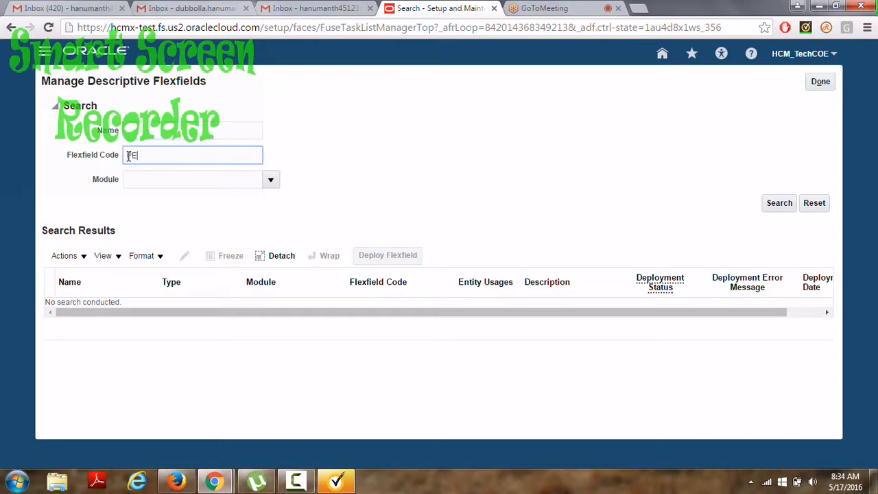
{"action": "type", "text": "R_PERSON_DF"}
{"action": "key", "text": "Return"}
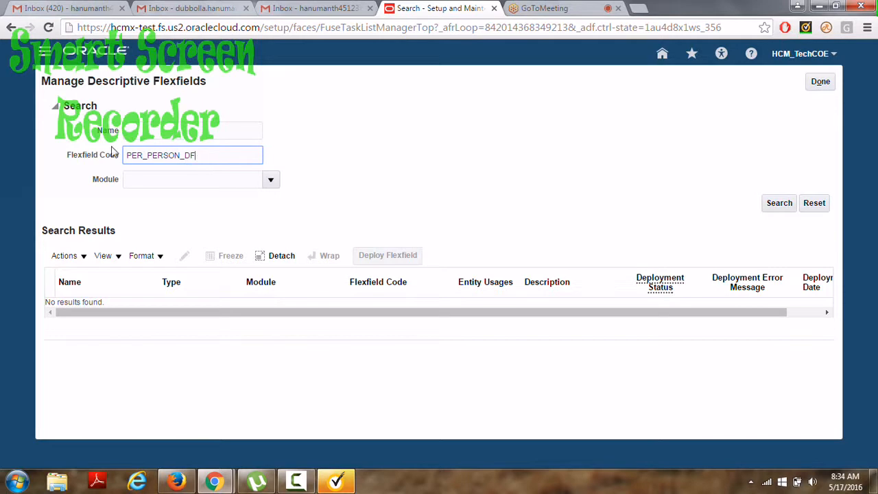
Clear the code criterion and search flexfields by name 'Person' instead.
{"action": "left_click_drag", "start_coordinate": [198, 155], "coordinate": [105, 153]}
{"action": "key", "text": "BackSpace"}
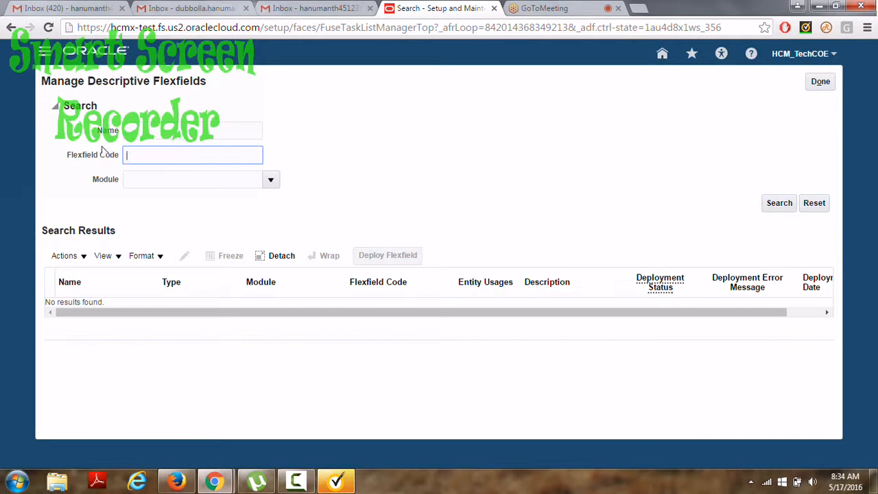
{"action": "left_click", "coordinate": [134, 129]}
{"action": "type", "text": "Person"}
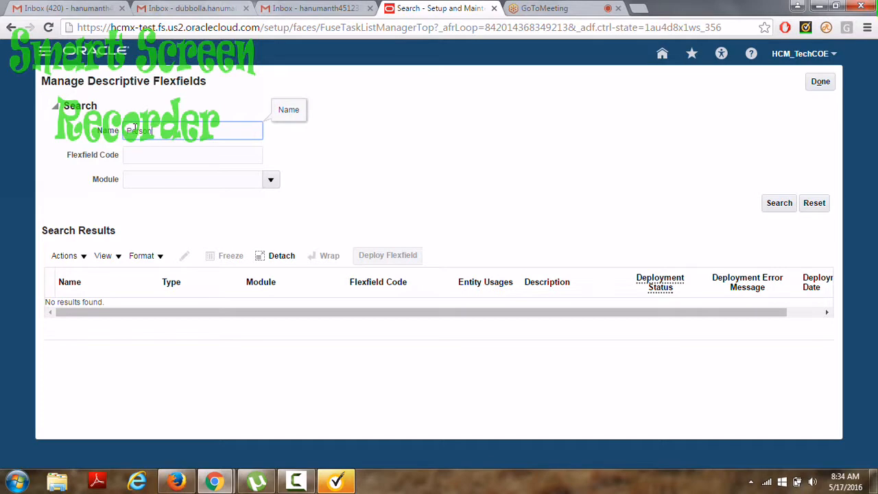
{"action": "key", "text": "Return"}
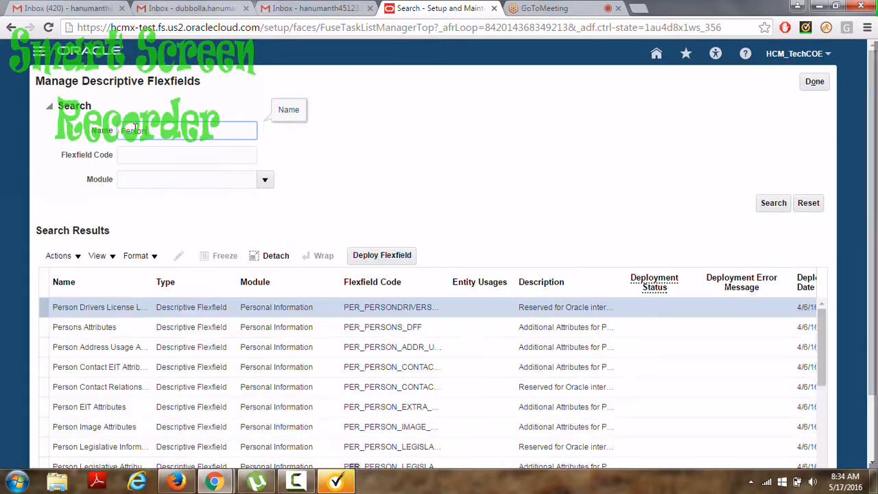
Select the Persons Attributes flexfield in the search results.
{"action": "left_click", "coordinate": [163, 332]}
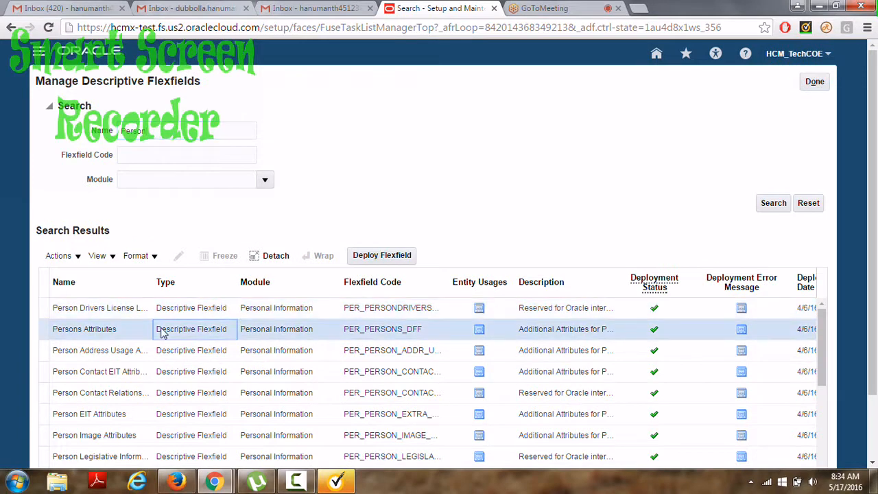
{"action": "scroll", "coordinate": [163, 332], "scroll_direction": "down", "scroll_amount": 1}
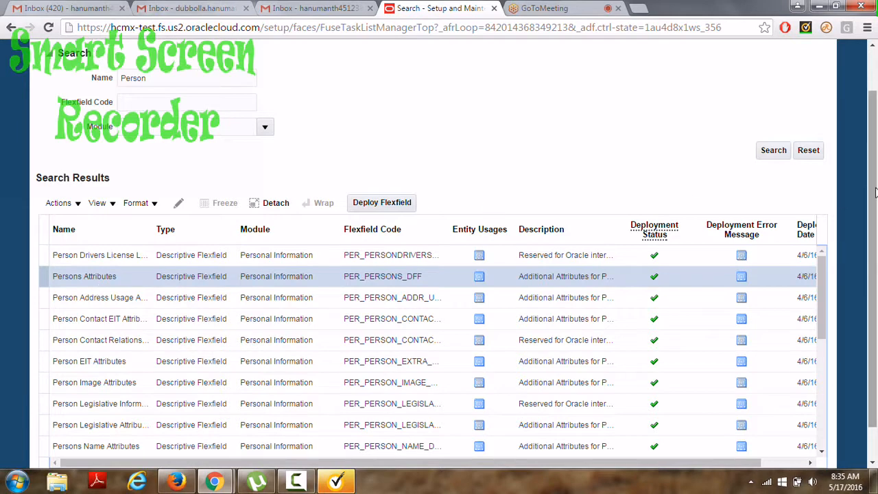
{"action": "scroll", "coordinate": [875, 192], "scroll_direction": "up", "scroll_amount": 2}
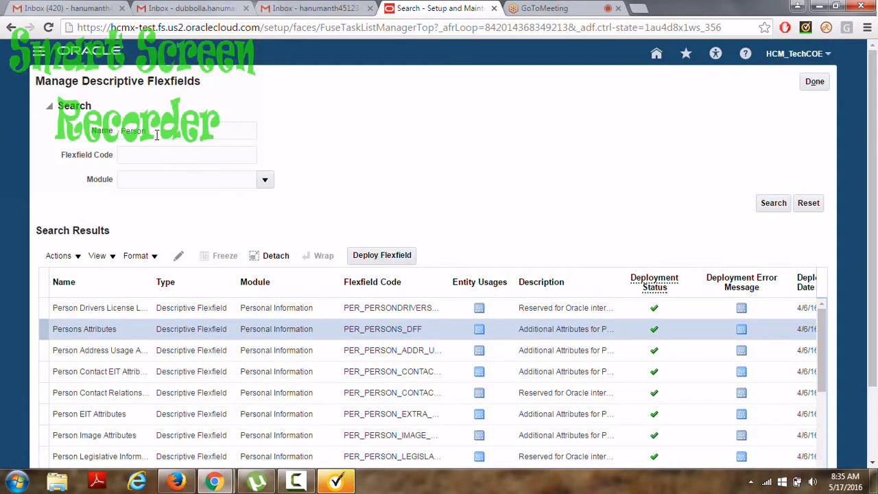
Search the descriptive flexfields by name 'Assignment'.
{"action": "left_click", "coordinate": [121, 123]}
{"action": "left_click_drag", "start_coordinate": [120, 123], "coordinate": [101, 125]}
{"action": "type", "text": "Assi"}
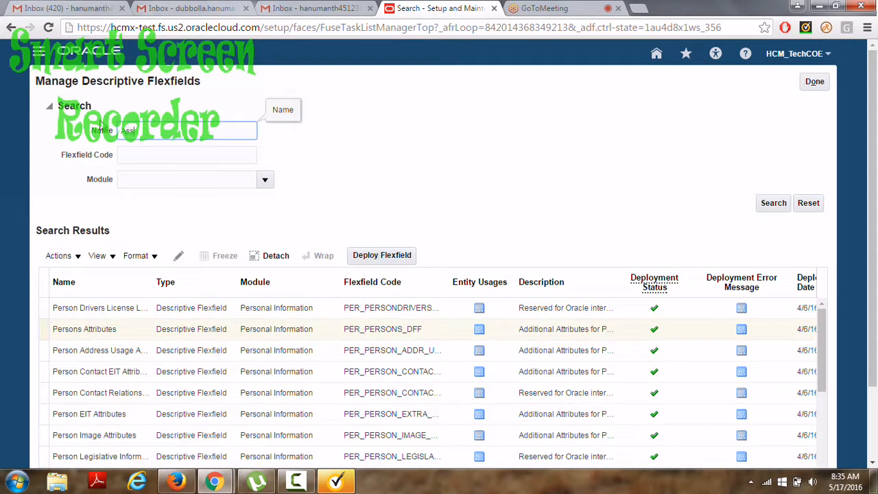
{"action": "type", "text": "gnment"}
{"action": "key", "text": "Return"}
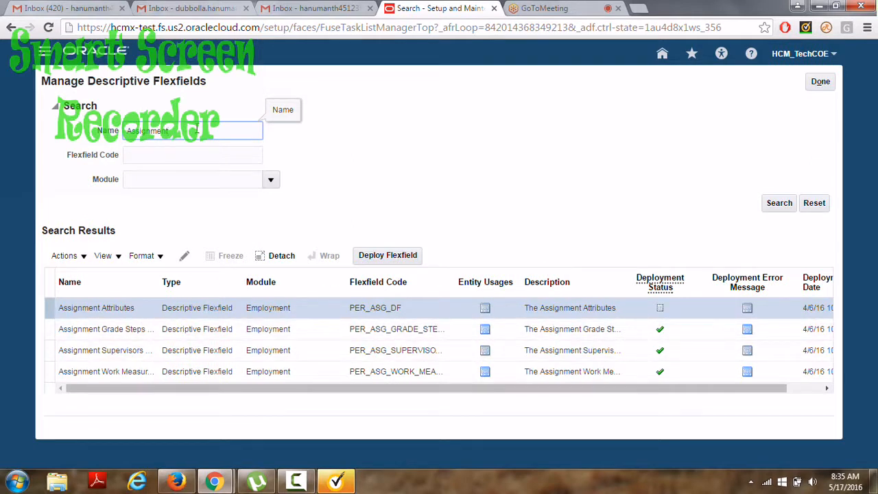
Search again for 'Person' and open Persons Attributes (PER_PERSONS_DFF) for editing.
{"action": "left_click_drag", "start_coordinate": [180, 132], "coordinate": [115, 131]}
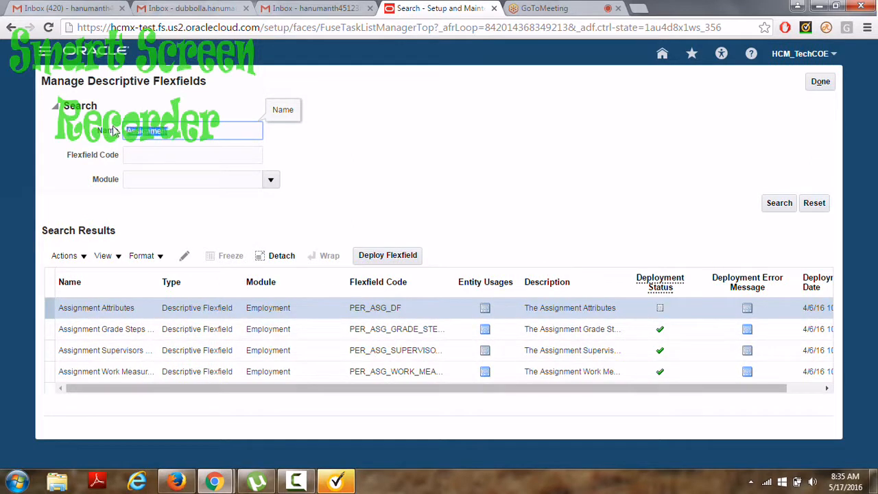
{"action": "type", "text": "Person"}
{"action": "key", "text": "Return"}
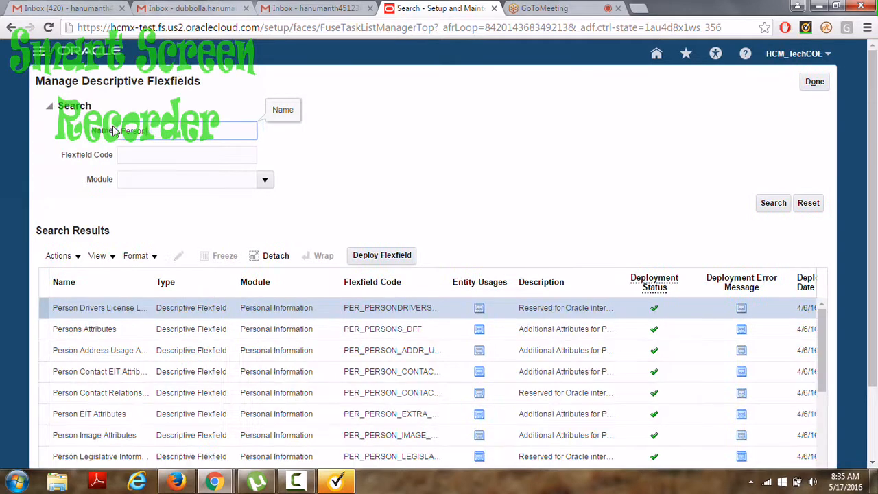
{"action": "left_click", "coordinate": [100, 335]}
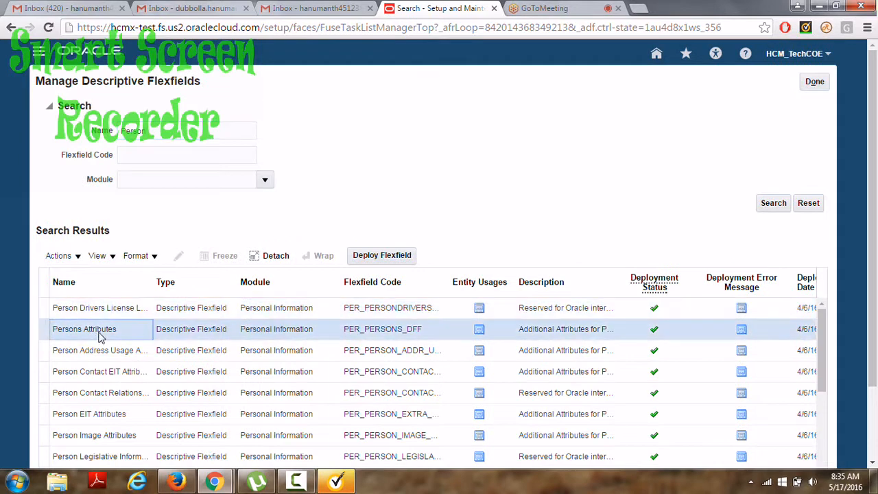
{"action": "scroll", "coordinate": [100, 335], "scroll_direction": "down", "scroll_amount": 1}
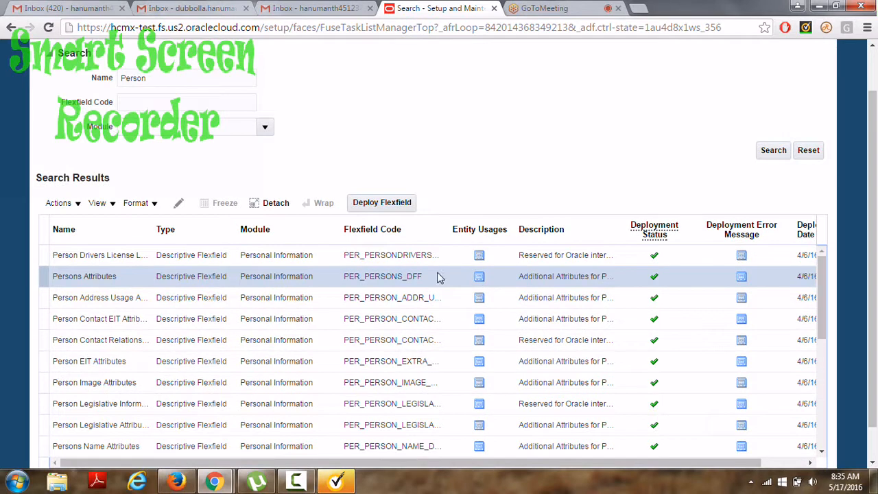
{"action": "left_click", "coordinate": [178, 205]}
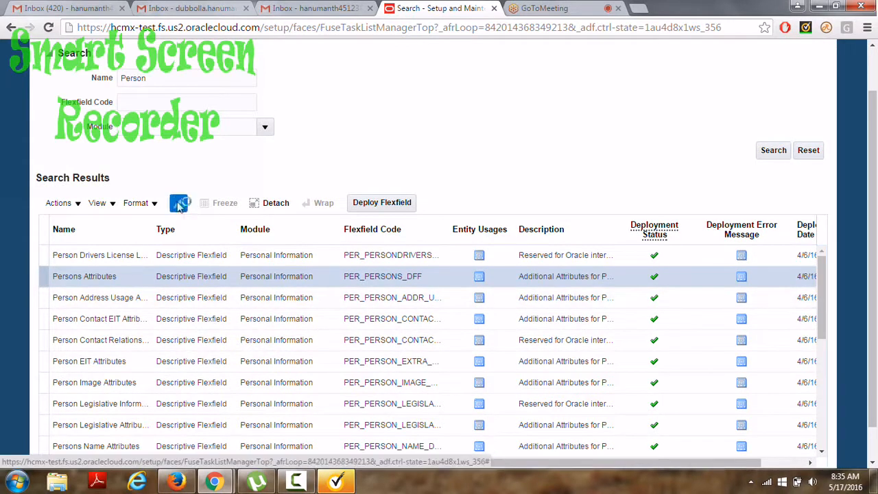
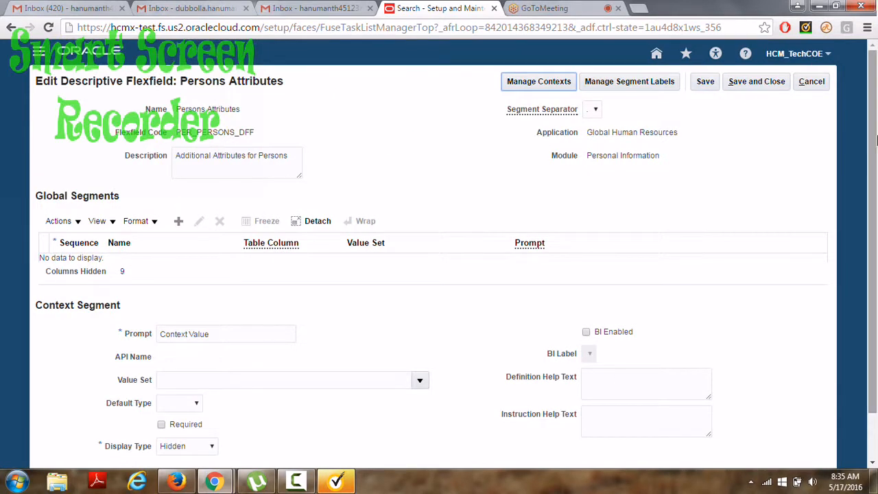
Review the Persons Attributes contexts, then add a new global segment.
{"action": "mouse_move", "coordinate": [877, 140]}
{"action": "left_mouse_down"}
{"action": "mouse_move", "coordinate": [876, 214]}
{"action": "mouse_move", "coordinate": [872, 144]}
{"action": "left_mouse_up"}
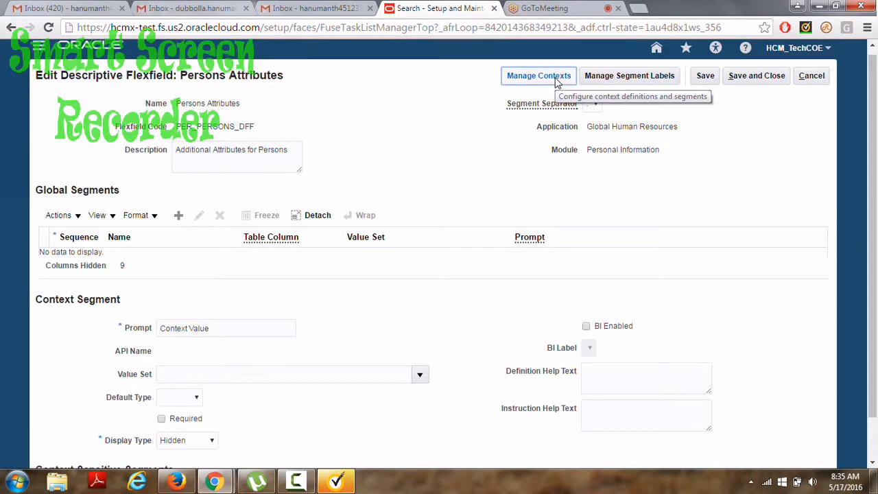
{"action": "left_click", "coordinate": [557, 82]}
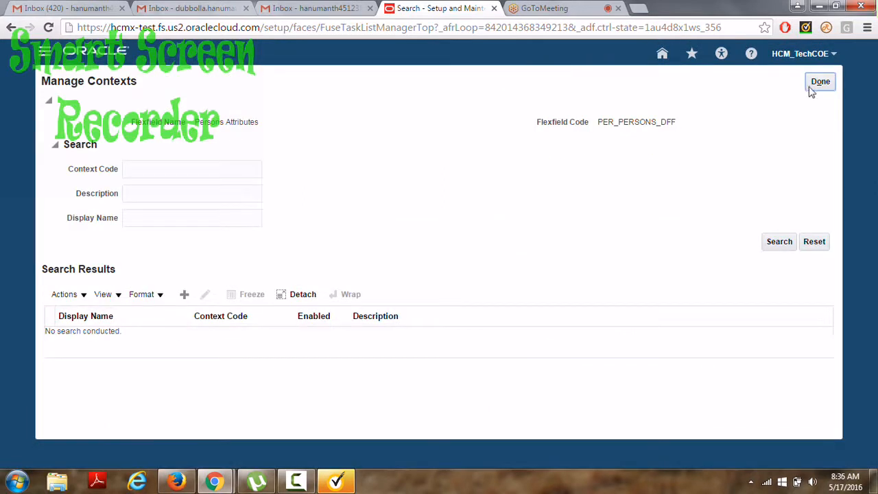
{"action": "left_click", "coordinate": [821, 83]}
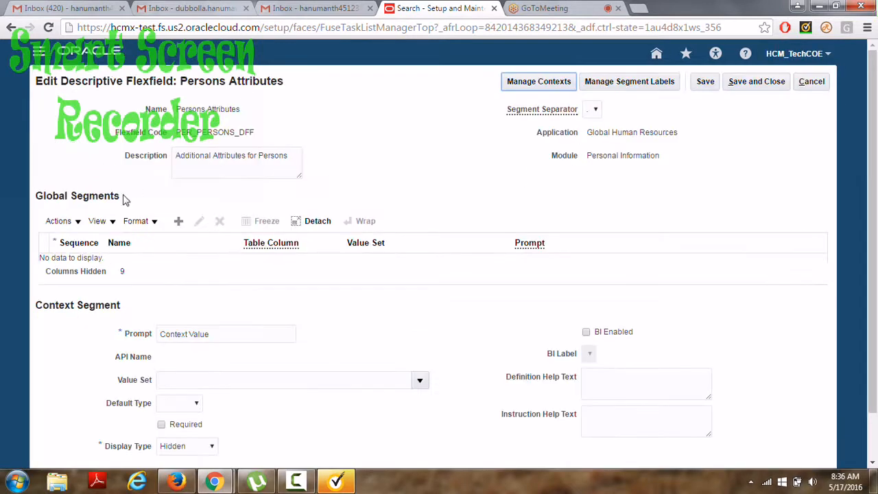
{"action": "left_click", "coordinate": [180, 221]}
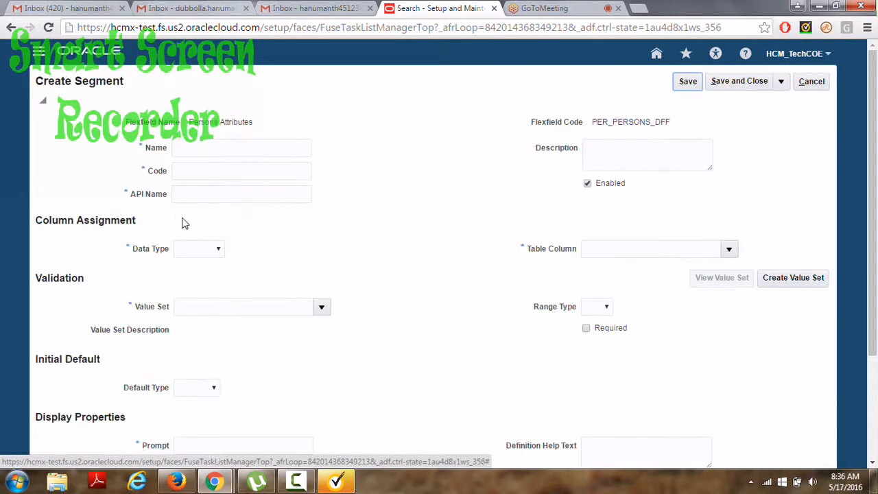
Enter Format_only as the segment name and code, with Character data type.
{"action": "left_click", "coordinate": [177, 151]}
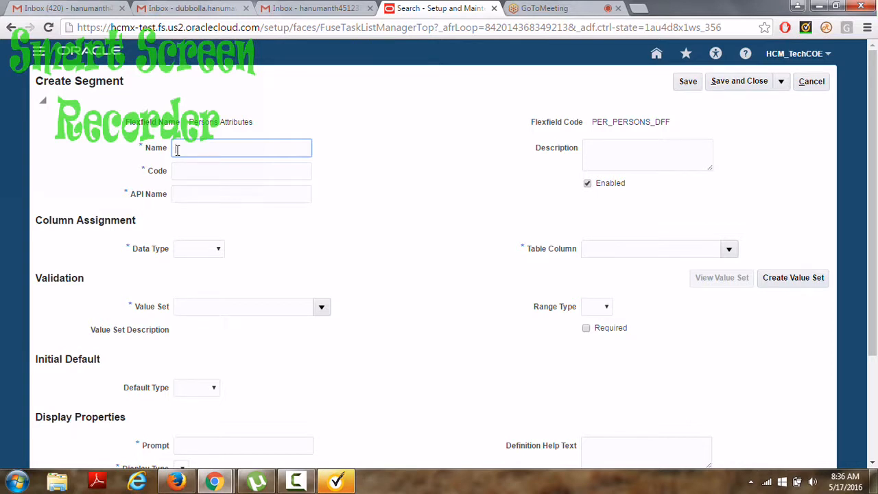
{"action": "type", "text": "Format_only"}
{"action": "left_click", "coordinate": [227, 165]}
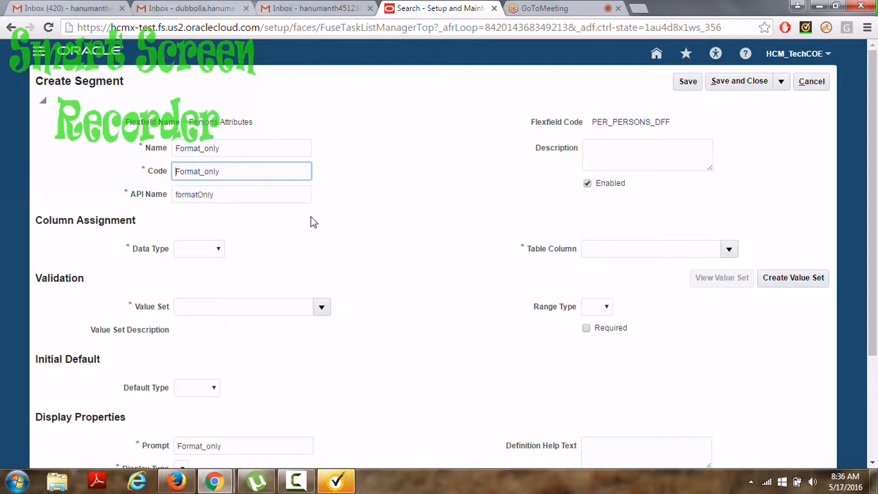
{"action": "left_click", "coordinate": [216, 252]}
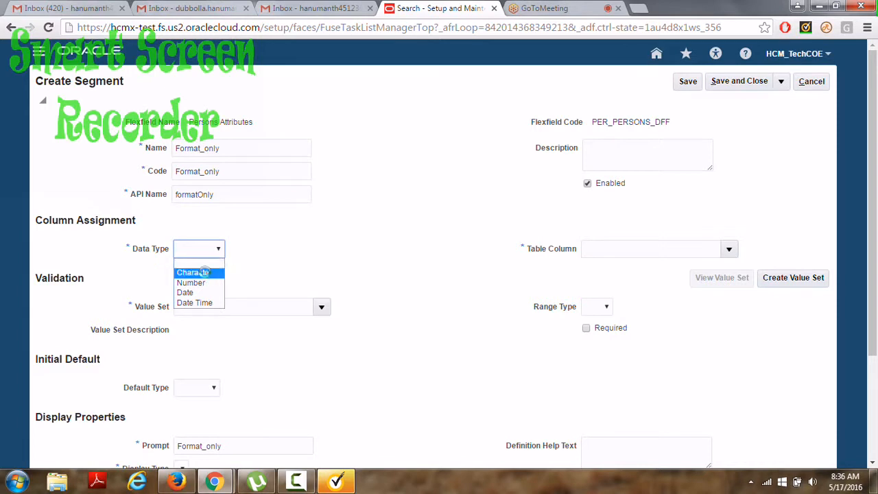
{"action": "left_click", "coordinate": [206, 273]}
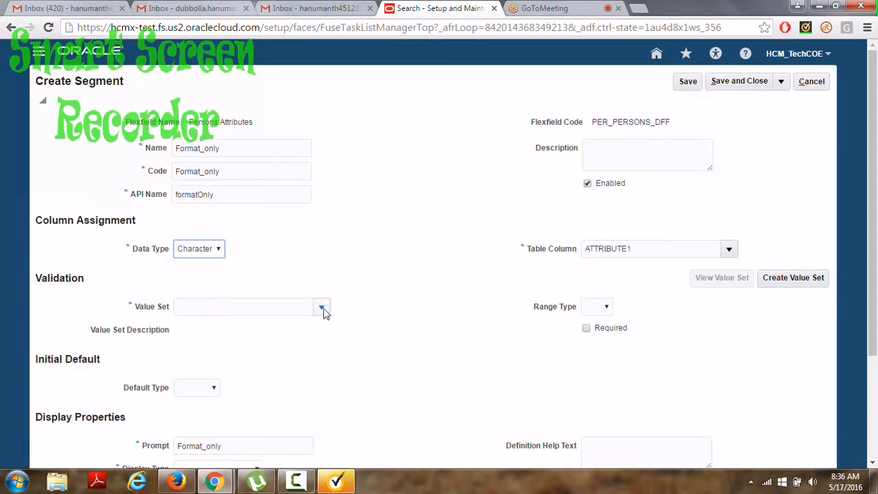
{"action": "left_click", "coordinate": [322, 308]}
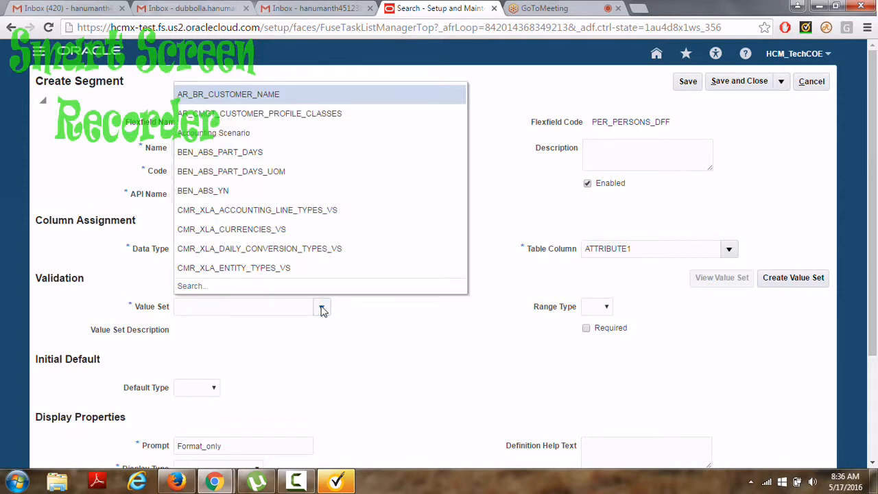
Search value sets for 'Fusion%' and assign Fusion_Format to the segment.
{"action": "left_click", "coordinate": [197, 285]}
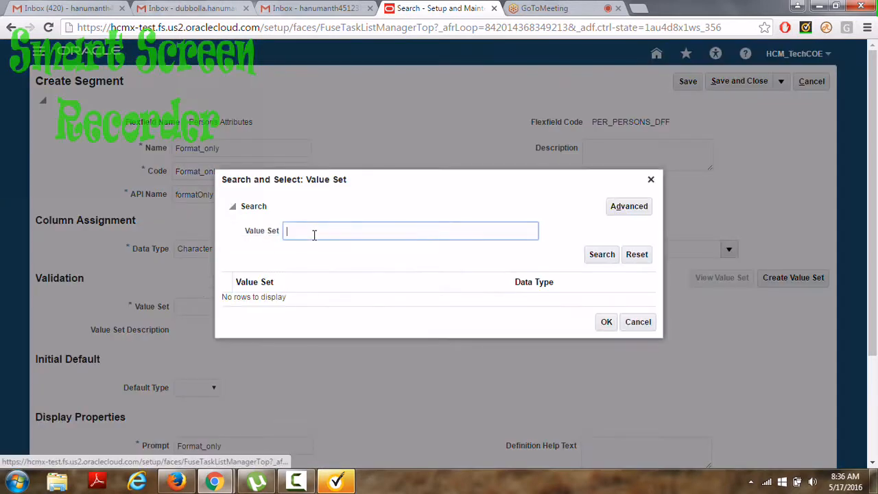
{"action": "left_click", "coordinate": [314, 235]}
{"action": "type", "text": "Fusion%"}
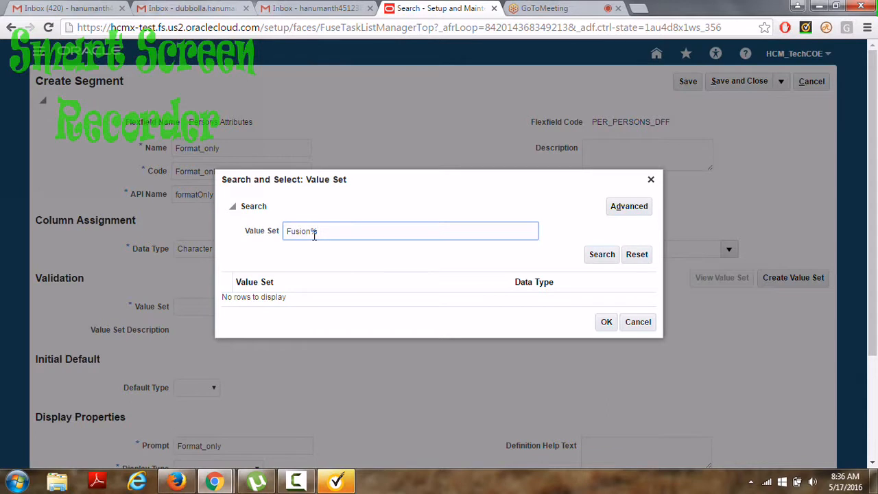
{"action": "key", "text": "Return"}
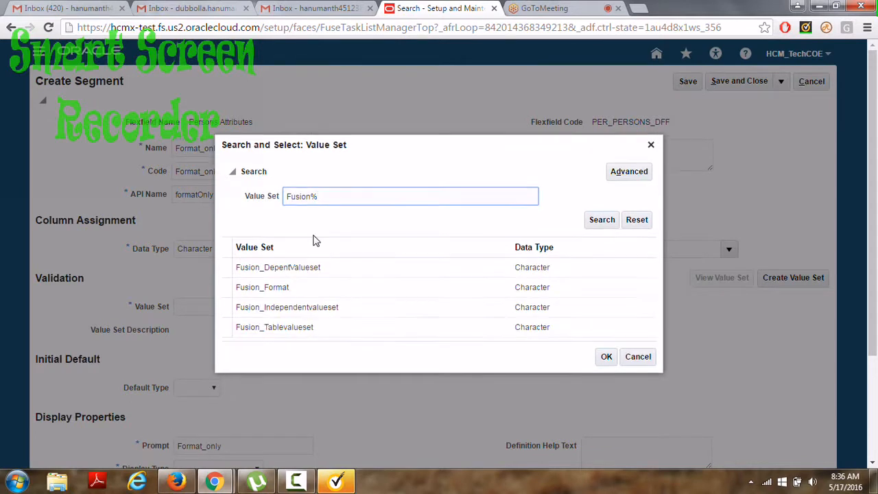
{"action": "left_click", "coordinate": [280, 291]}
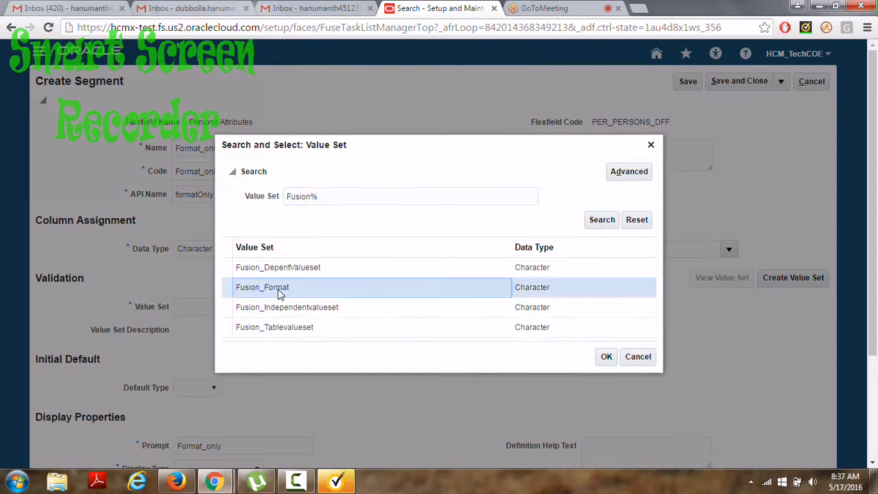
{"action": "left_click", "coordinate": [606, 357]}
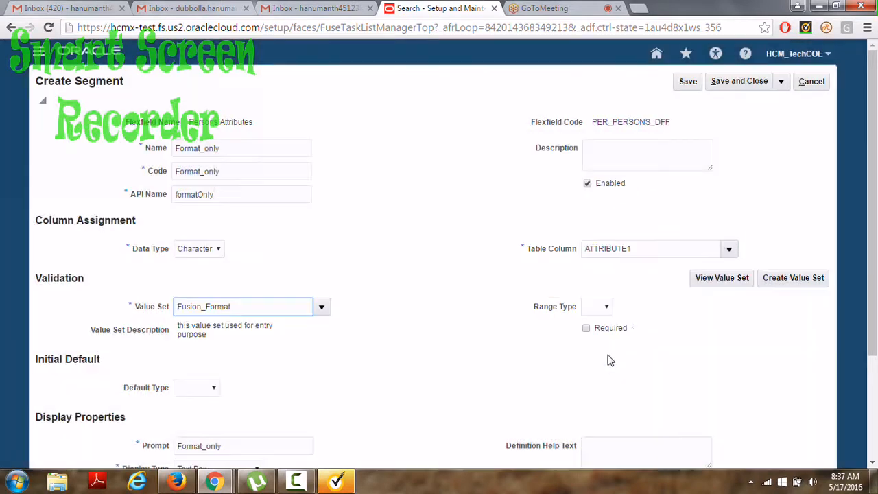
Leave Default Type blank, set the prompt to 'User Information', and save the segment.
{"action": "left_click_drag", "start_coordinate": [874, 146], "coordinate": [874, 199]}
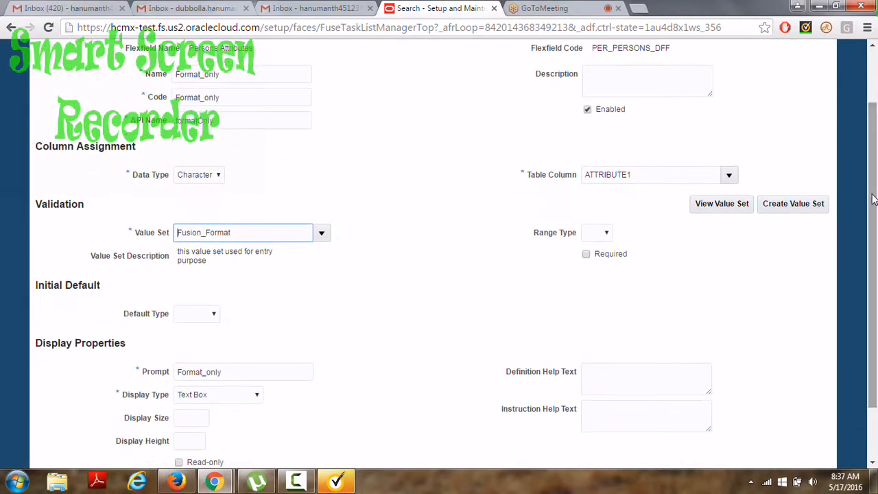
{"action": "left_click", "coordinate": [213, 313]}
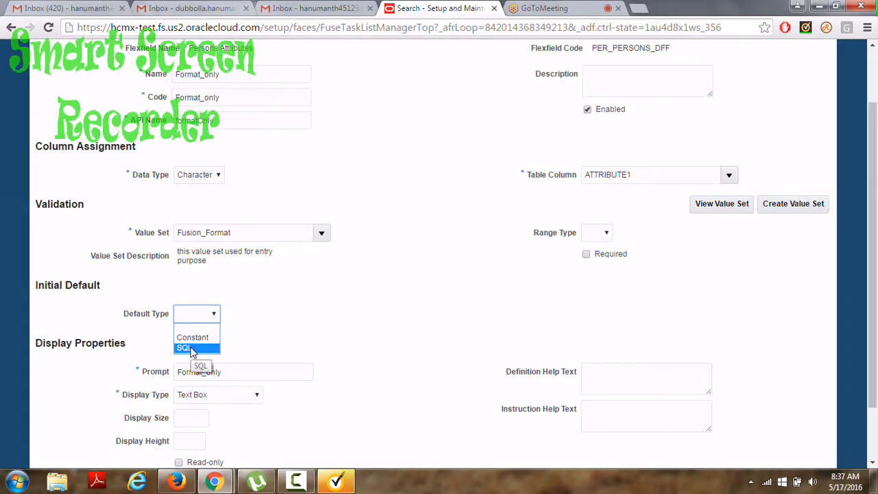
{"action": "left_click", "coordinate": [227, 323]}
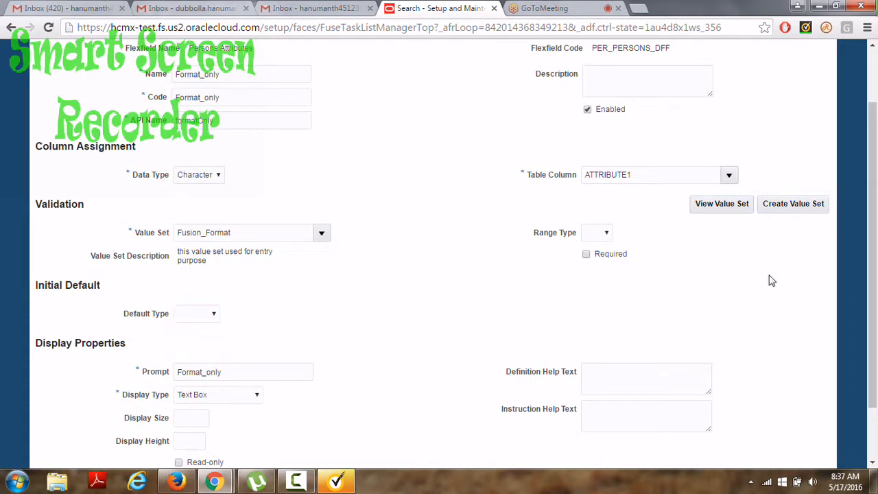
{"action": "left_click_drag", "start_coordinate": [876, 229], "coordinate": [876, 265]}
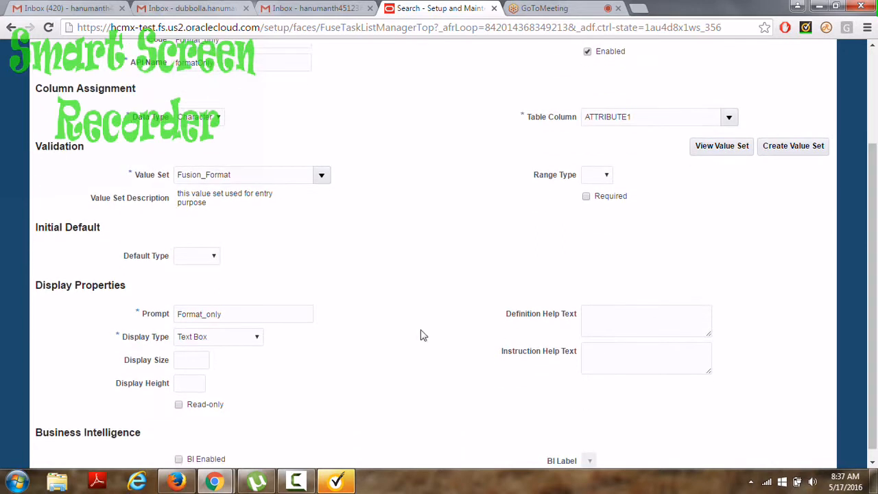
{"action": "left_click_drag", "start_coordinate": [231, 313], "coordinate": [172, 316]}
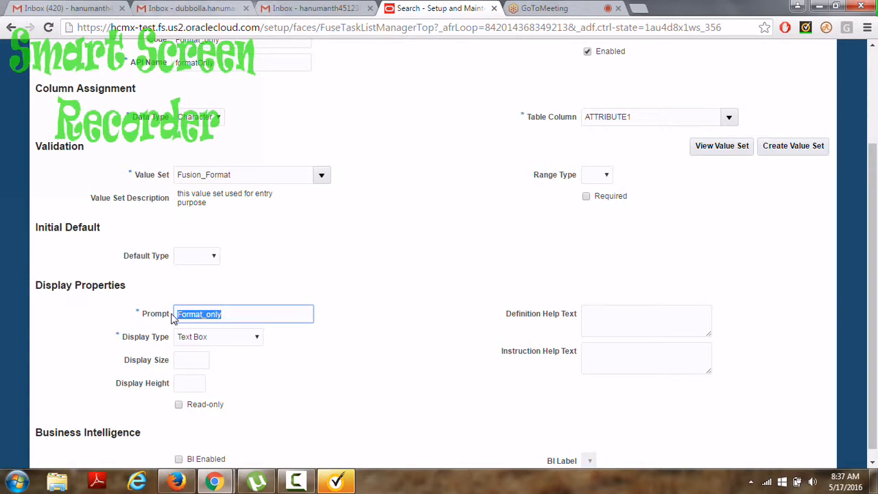
{"action": "type", "text": "User Informatio"}
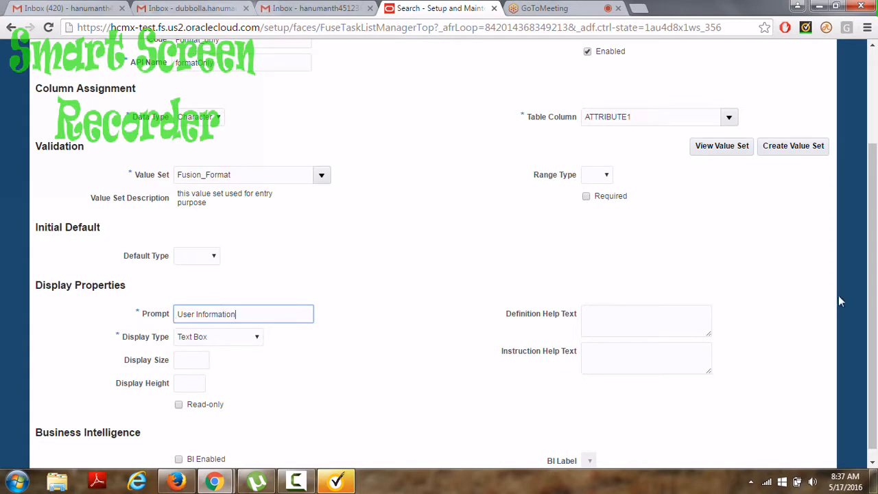
{"action": "left_click_drag", "start_coordinate": [875, 250], "coordinate": [876, 148]}
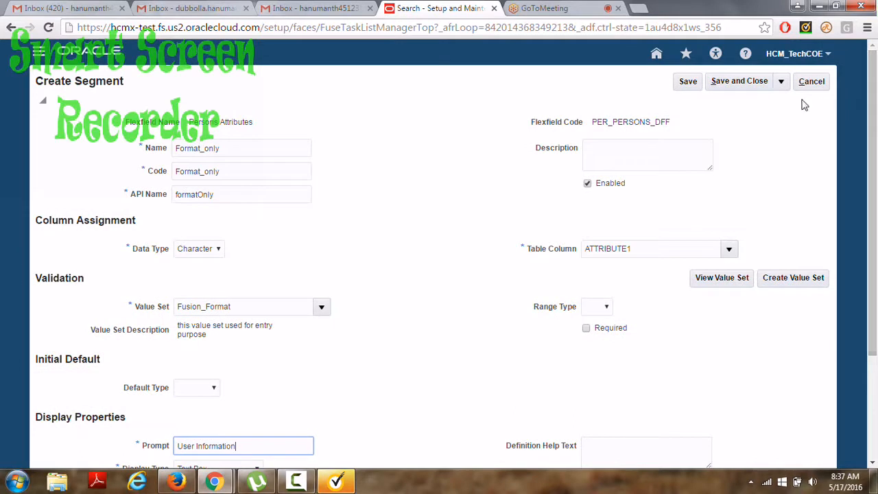
{"action": "left_click", "coordinate": [736, 86]}
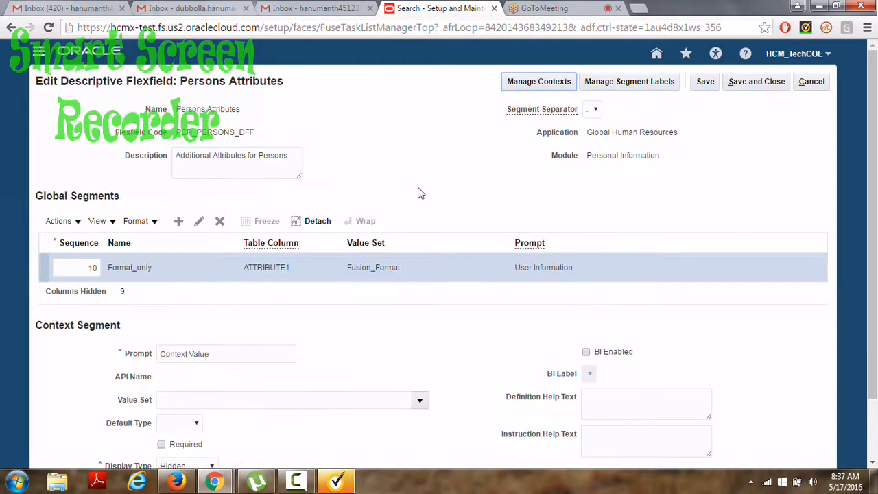
Add a second global segment named Fusion_Country.
{"action": "left_click", "coordinate": [178, 222]}
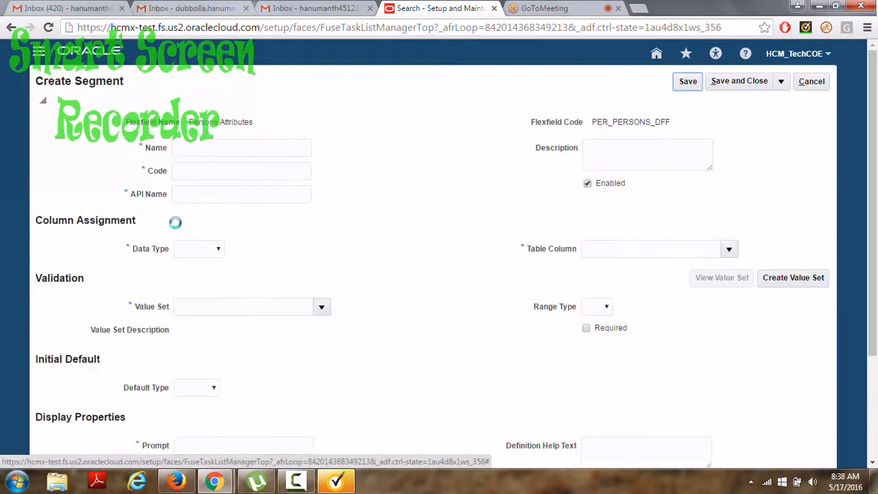
{"action": "left_click", "coordinate": [183, 148]}
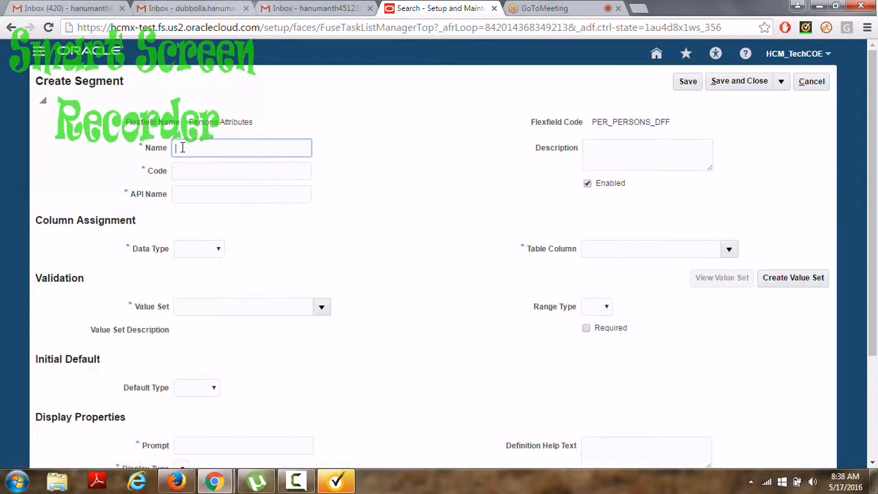
{"action": "type", "text": "Con"}
{"action": "key", "text": "BackSpace"}
{"action": "key", "text": "BackSpace"}
{"action": "type", "text": "ont"}
{"action": "key", "text": "BackSpace"}
{"action": "type", "text": "untry"}
{"action": "left_click", "coordinate": [176, 150]}
{"action": "type", "text": "Fusion_"}
{"action": "key", "text": "Tab"}
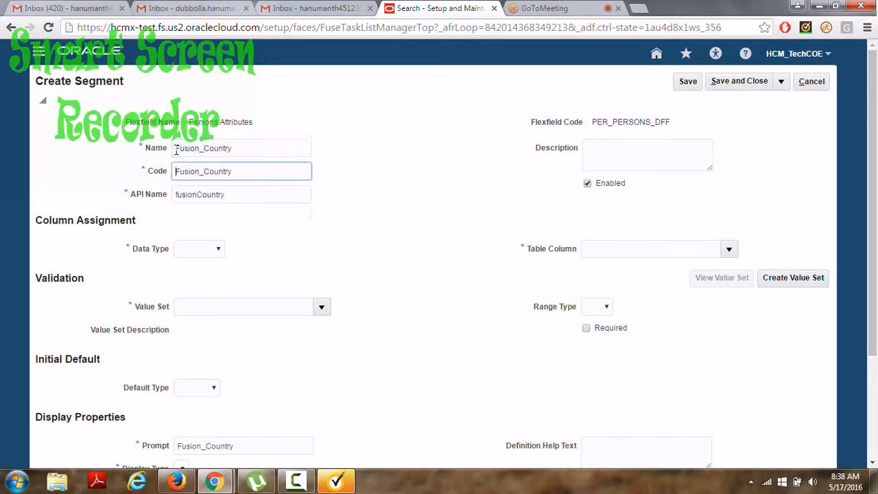
Set Fusion_Country's data type to Character and begin a value set search.
{"action": "left_click", "coordinate": [218, 249]}
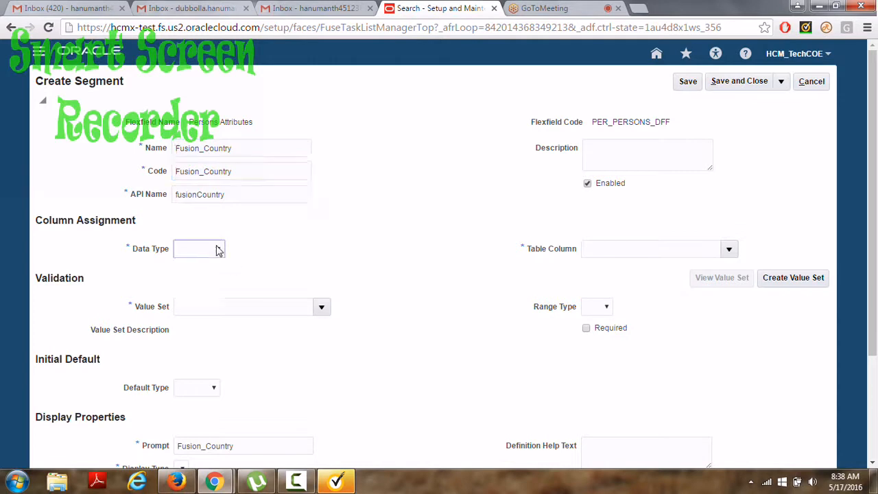
{"action": "left_click", "coordinate": [195, 272]}
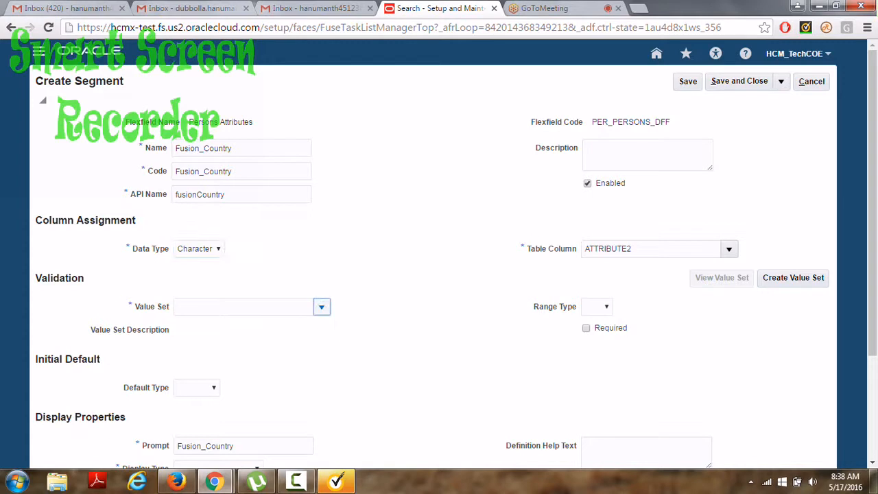
{"action": "left_click", "coordinate": [321, 307]}
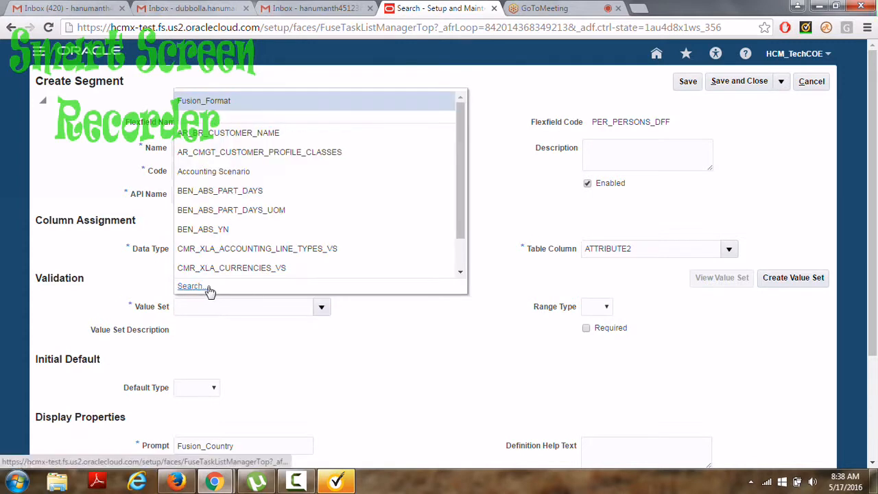
{"action": "left_click", "coordinate": [197, 285]}
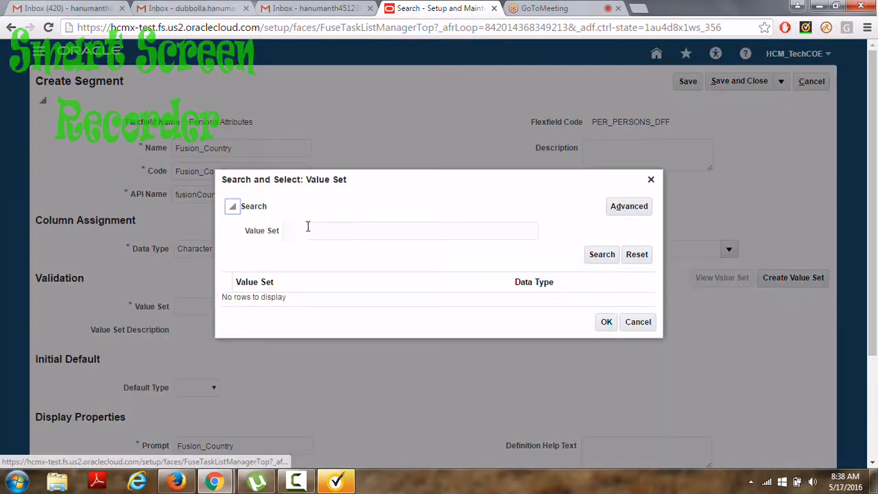
Search 'Fusion%' and assign the Fusion_Independentvalueset value set to Fusion_Country.
{"action": "left_click", "coordinate": [308, 230]}
{"action": "type", "text": "Fusion"}
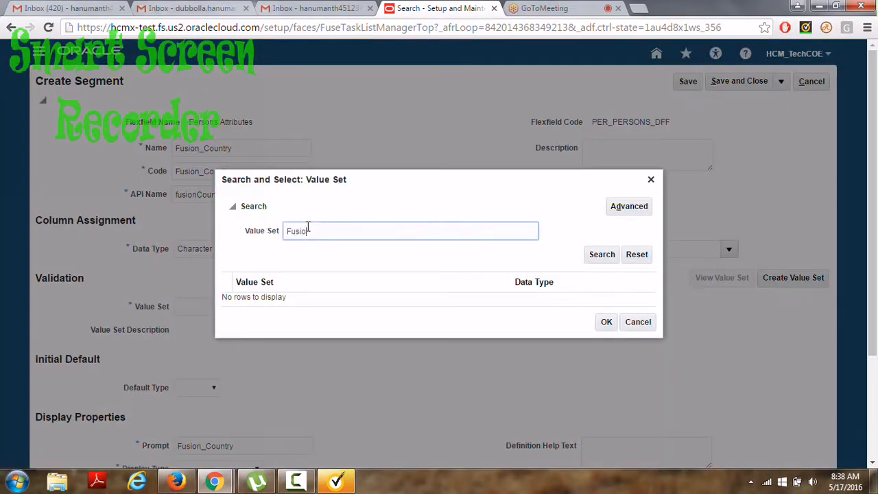
{"action": "type", "text": "%"}
{"action": "key", "text": "Return"}
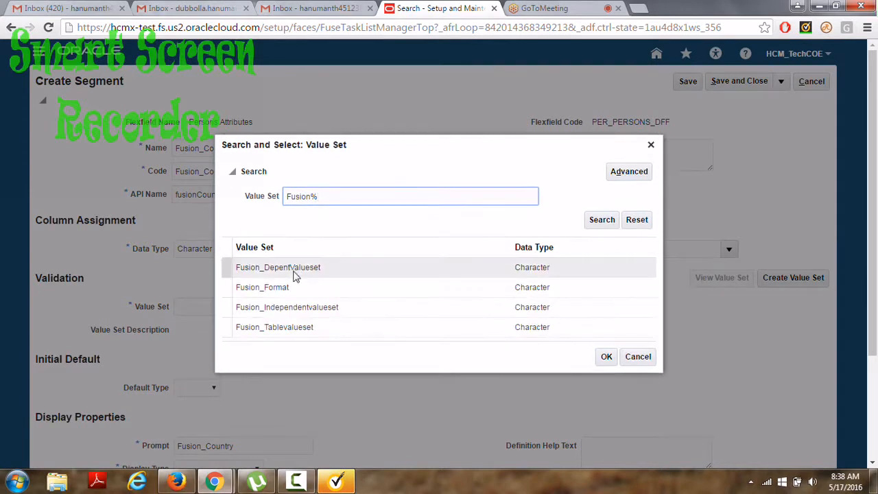
{"action": "left_click", "coordinate": [294, 309]}
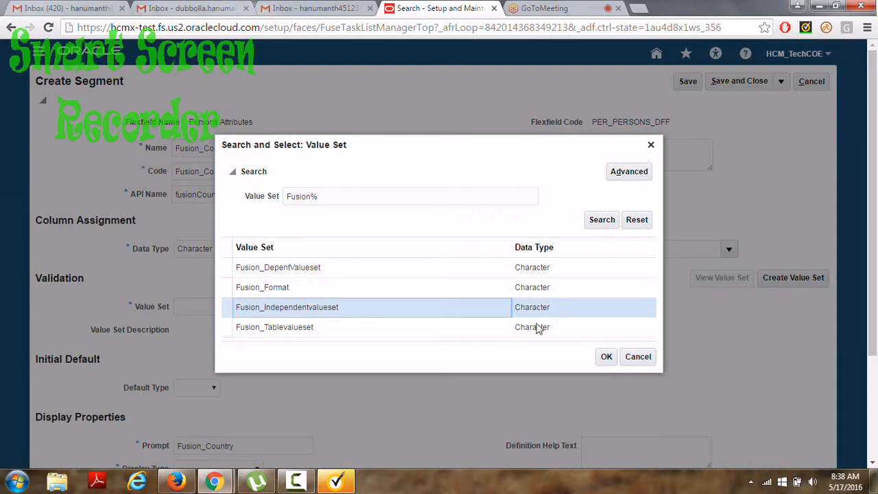
{"action": "left_click", "coordinate": [606, 358]}
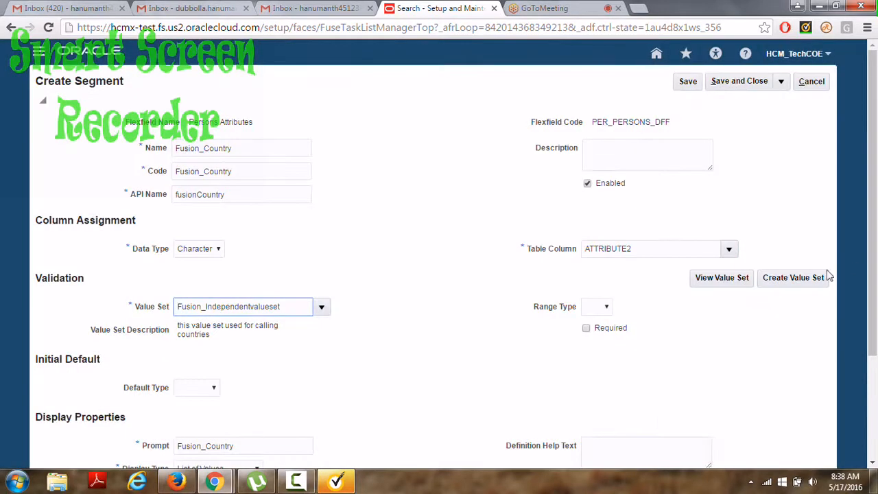
Give Fusion_Country a constant default value IN and save the segment.
{"action": "scroll", "coordinate": [874, 270], "scroll_direction": "down", "scroll_amount": 1}
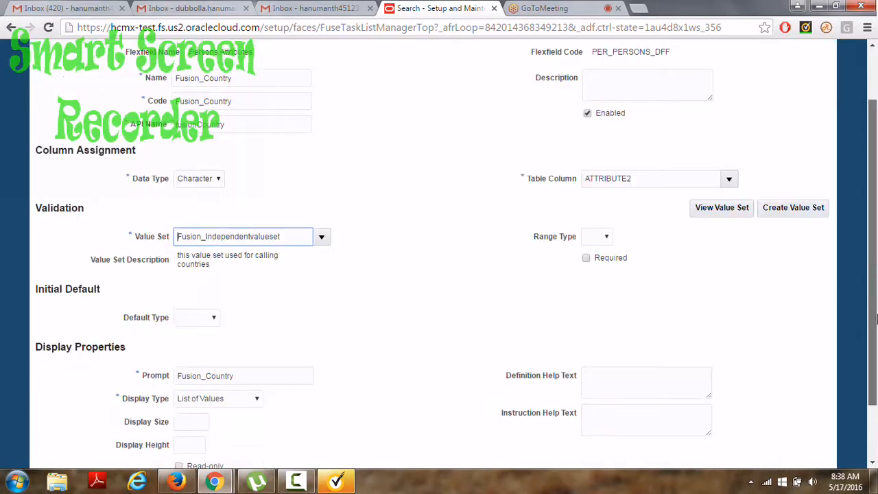
{"action": "left_click", "coordinate": [204, 320]}
{"action": "left_click", "coordinate": [197, 341]}
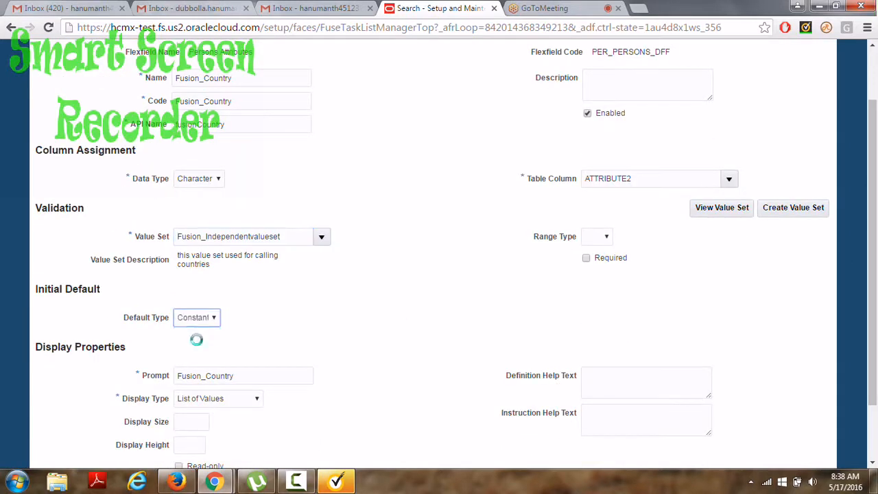
{"action": "left_click", "coordinate": [198, 341]}
{"action": "type", "text": "IN"}
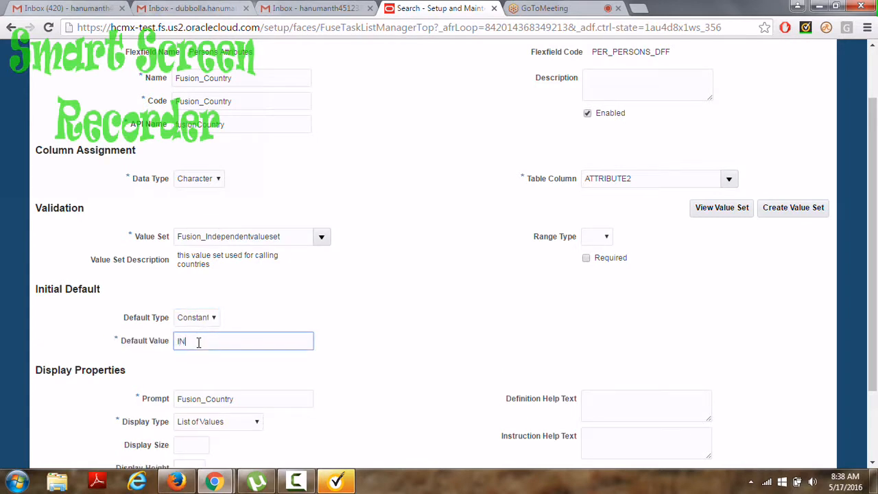
{"action": "left_click", "coordinate": [404, 298]}
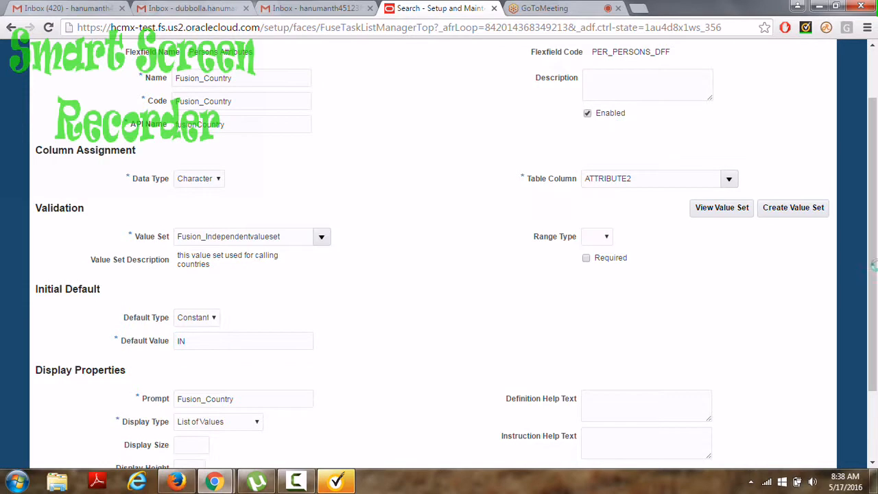
{"action": "scroll", "coordinate": [479, 324], "scroll_direction": "down", "scroll_amount": 3}
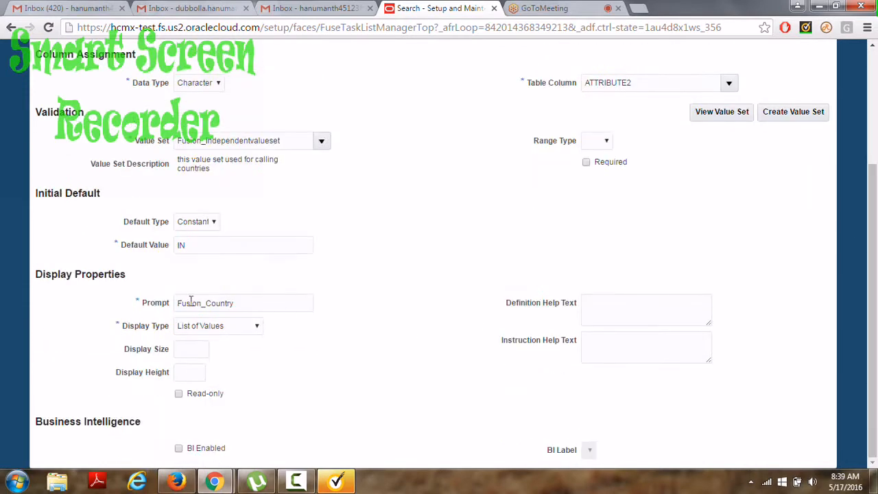
{"action": "left_click_drag", "start_coordinate": [236, 303], "coordinate": [171, 305]}
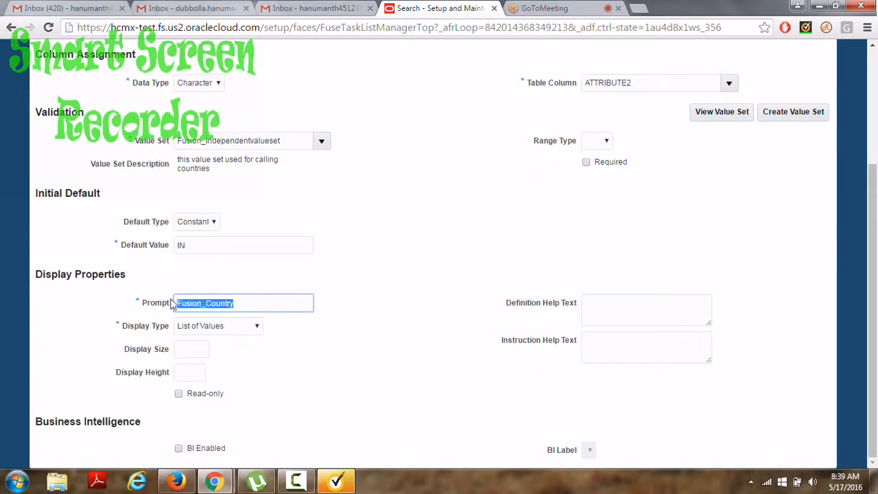
{"action": "left_click", "coordinate": [259, 308]}
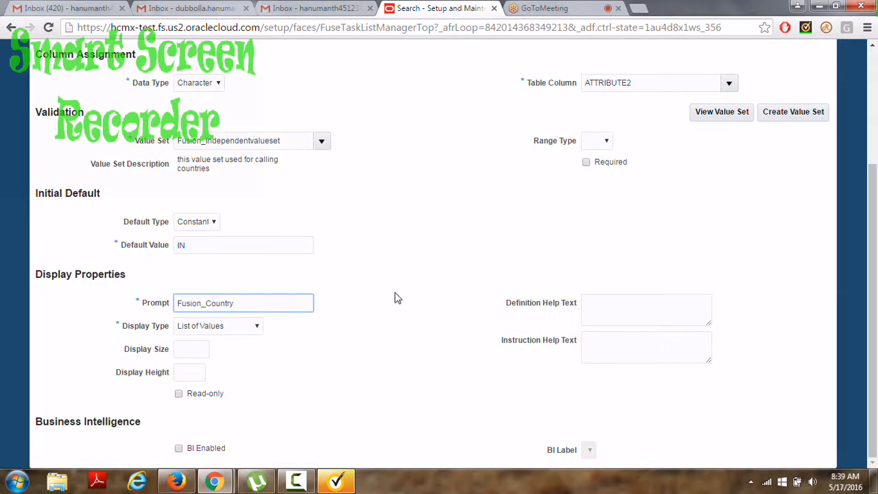
{"action": "left_click_drag", "start_coordinate": [874, 254], "coordinate": [875, 139]}
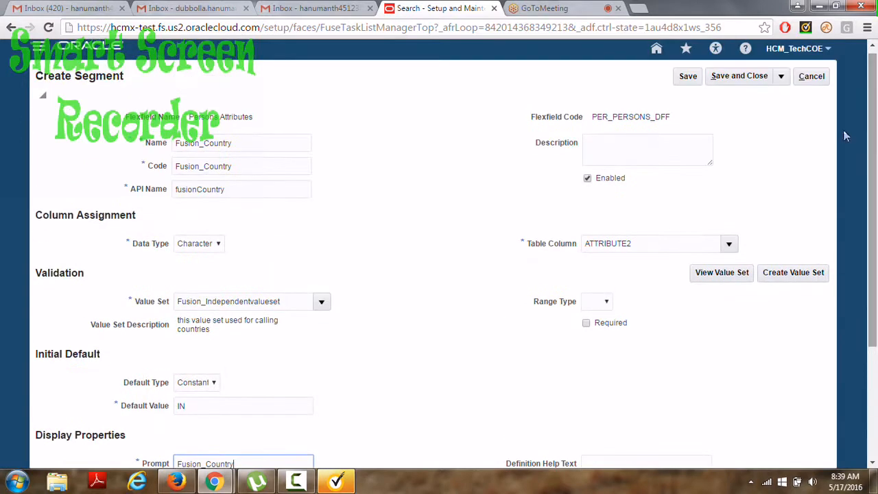
{"action": "left_click", "coordinate": [741, 76]}
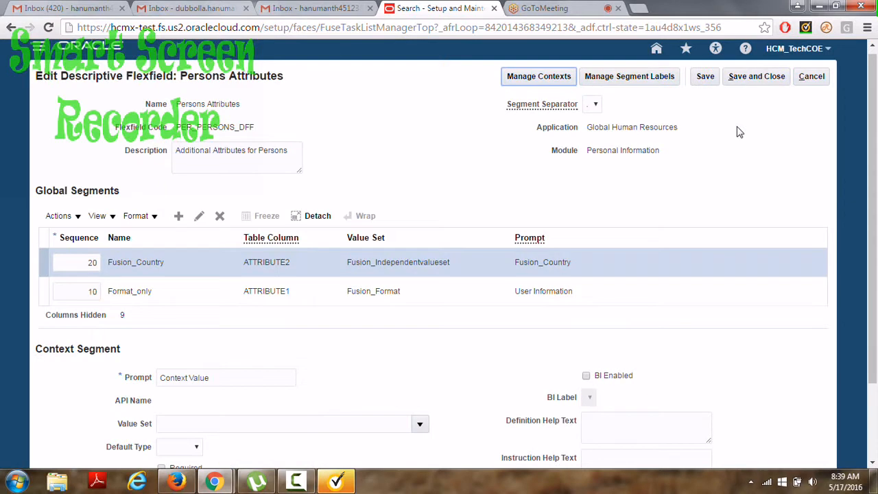
{"action": "left_click", "coordinate": [177, 217]}
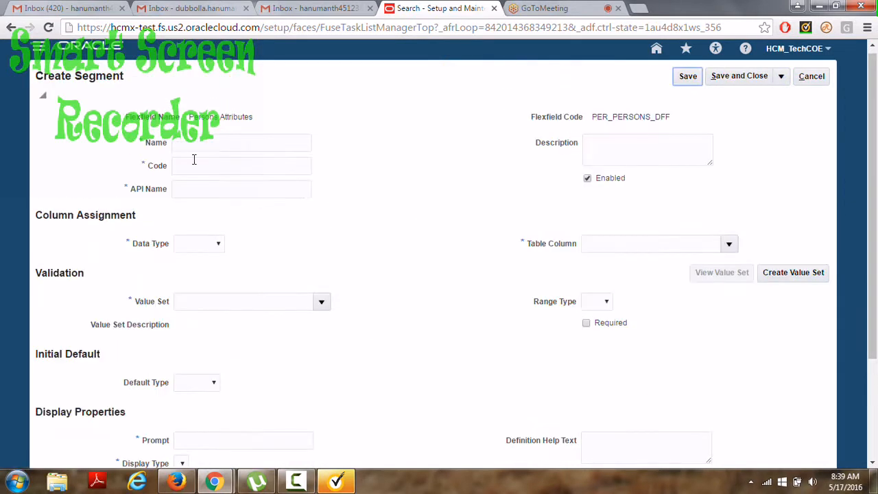
Name the new segment Fusion_States with Character data type.
{"action": "left_click", "coordinate": [190, 144]}
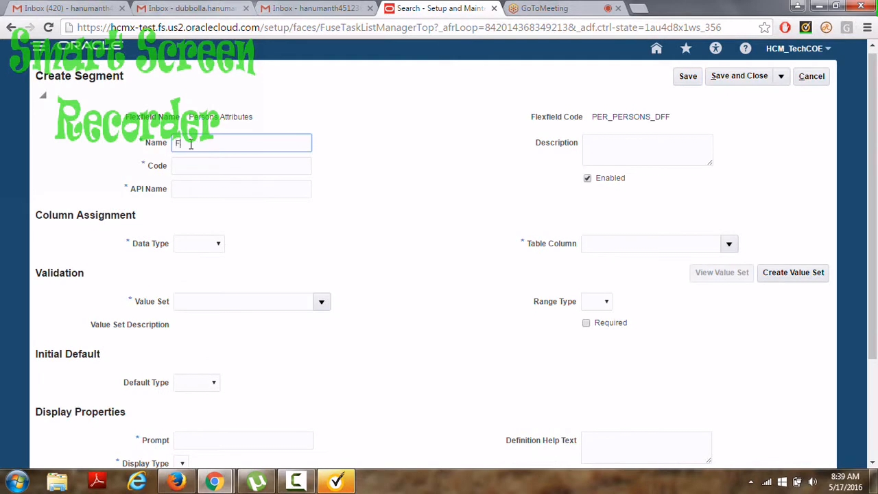
{"action": "type", "text": "Fusion_States"}
{"action": "left_click", "coordinate": [192, 159]}
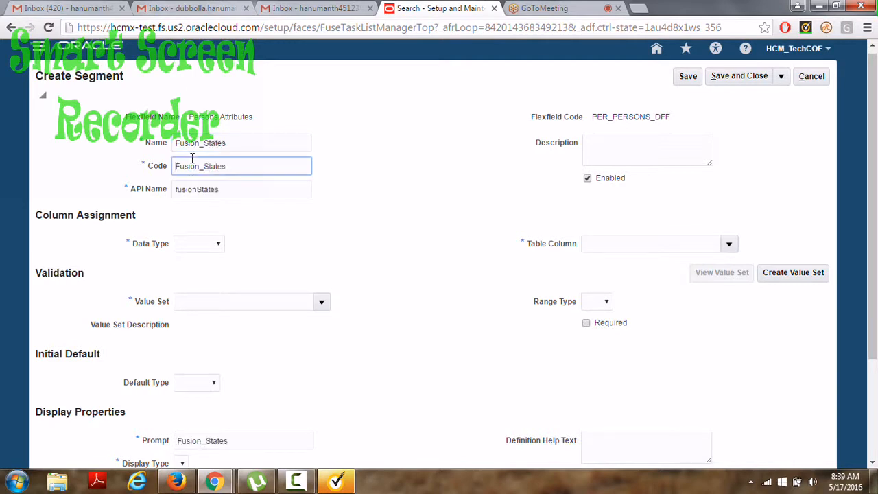
{"action": "key", "text": "Tab"}
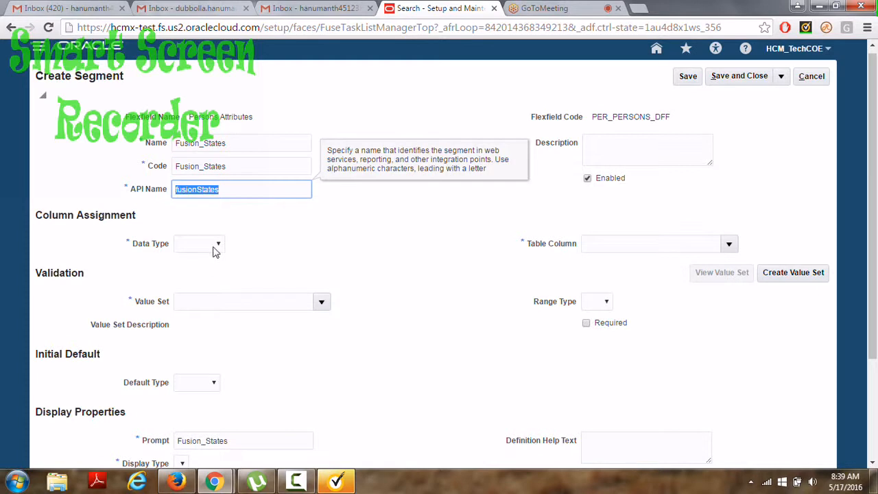
{"action": "left_click", "coordinate": [215, 248]}
{"action": "left_click", "coordinate": [204, 276]}
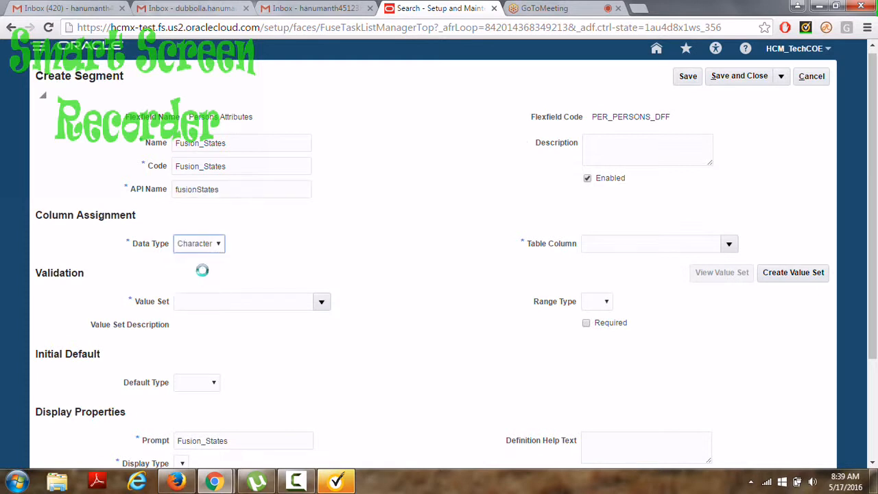
Assign the Fusion_DepentValueset value set to Fusion_States and save it.
{"action": "left_click", "coordinate": [322, 304]}
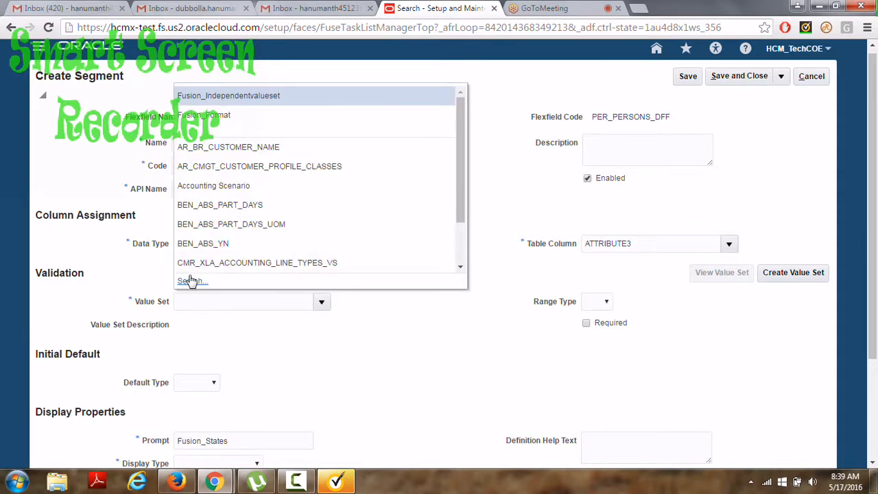
{"action": "left_click", "coordinate": [188, 280]}
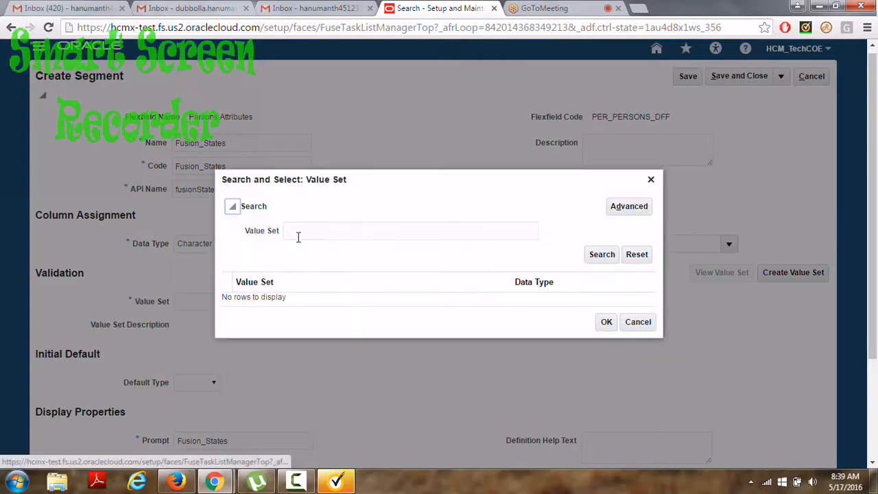
{"action": "left_click", "coordinate": [299, 234]}
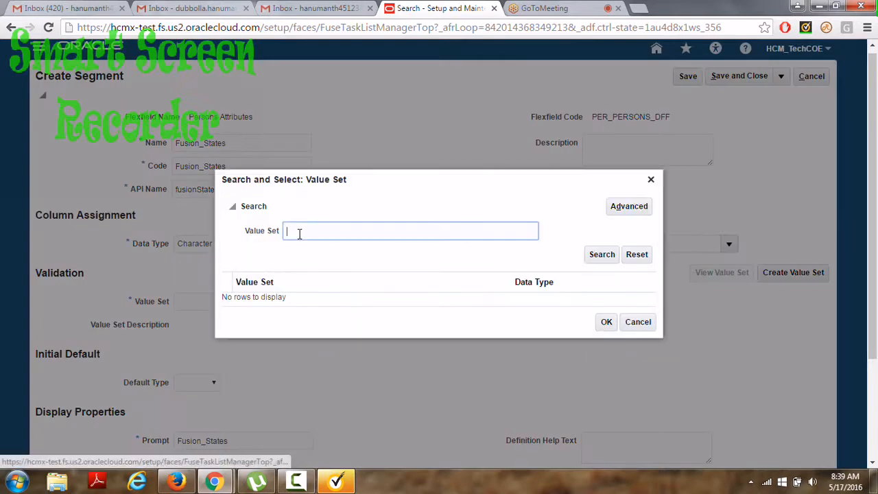
{"action": "type", "text": "Fusio"}
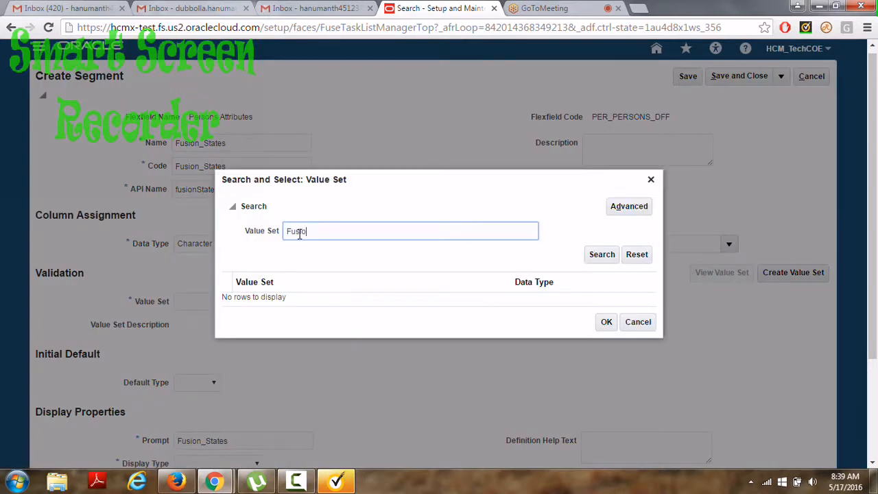
{"action": "type", "text": "n%"}
{"action": "key", "text": "Return"}
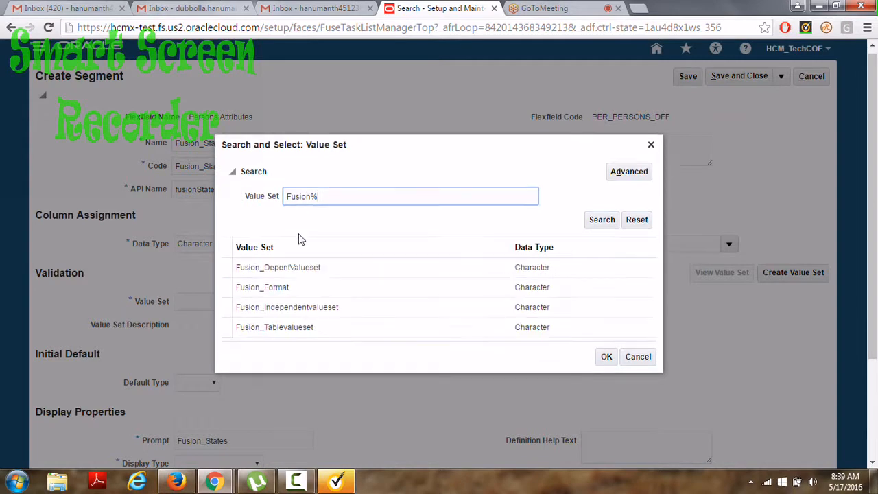
{"action": "left_click", "coordinate": [291, 273]}
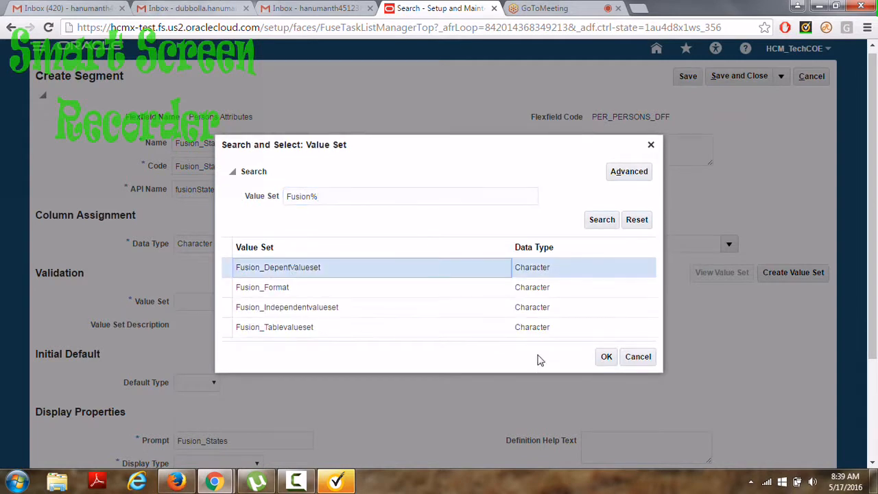
{"action": "left_click", "coordinate": [607, 358]}
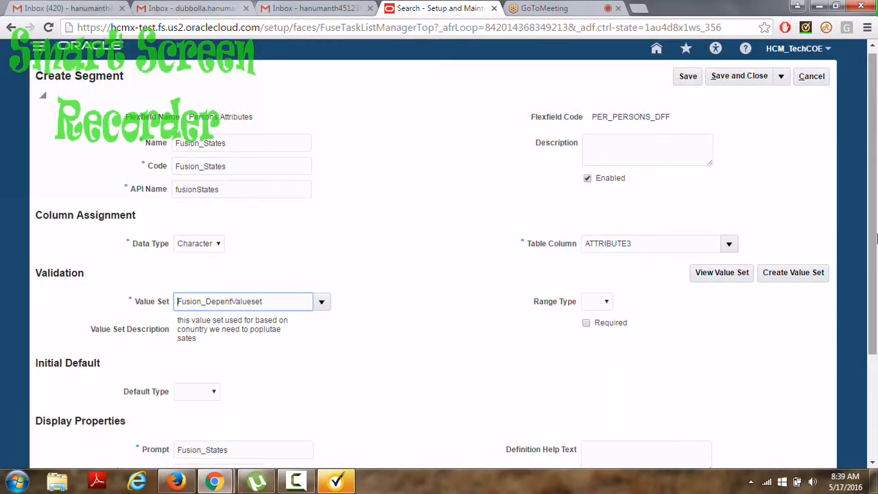
{"action": "left_click_drag", "start_coordinate": [874, 237], "coordinate": [875, 341]}
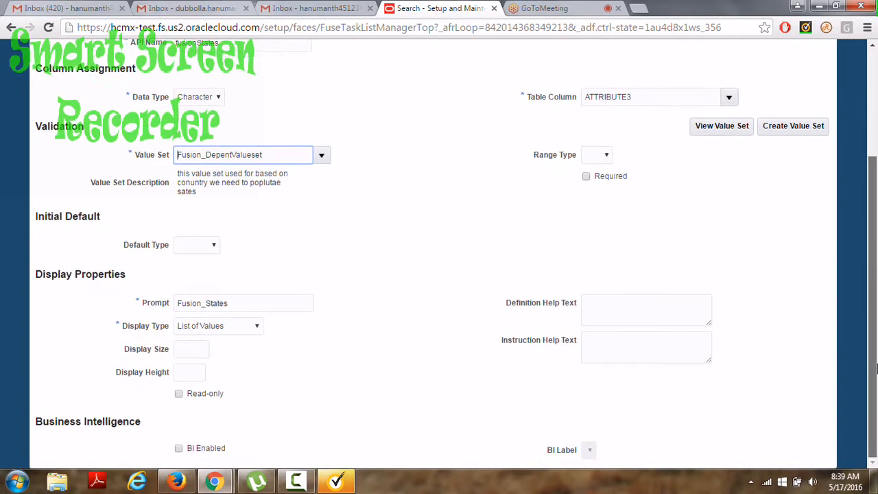
{"action": "left_click_drag", "start_coordinate": [875, 364], "coordinate": [874, 220]}
{"action": "left_click", "coordinate": [732, 83]}
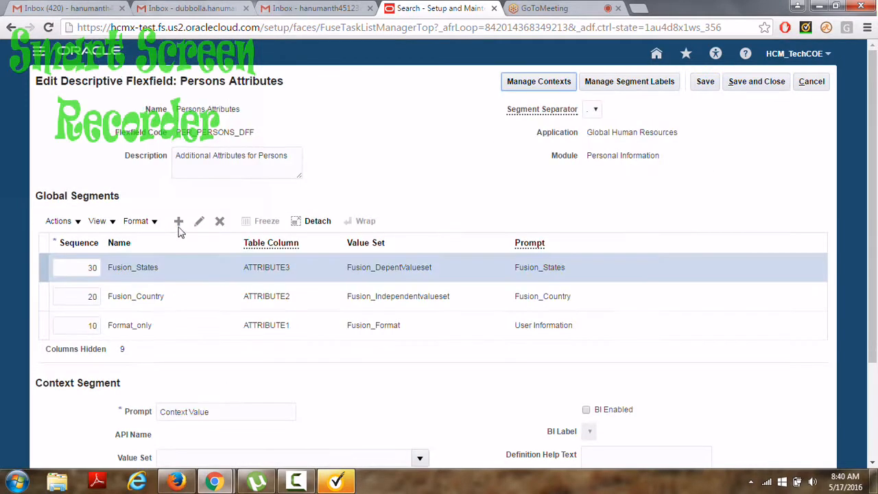
Add a fourth global segment named Fusion_Tables with Character data type.
{"action": "left_click", "coordinate": [177, 223]}
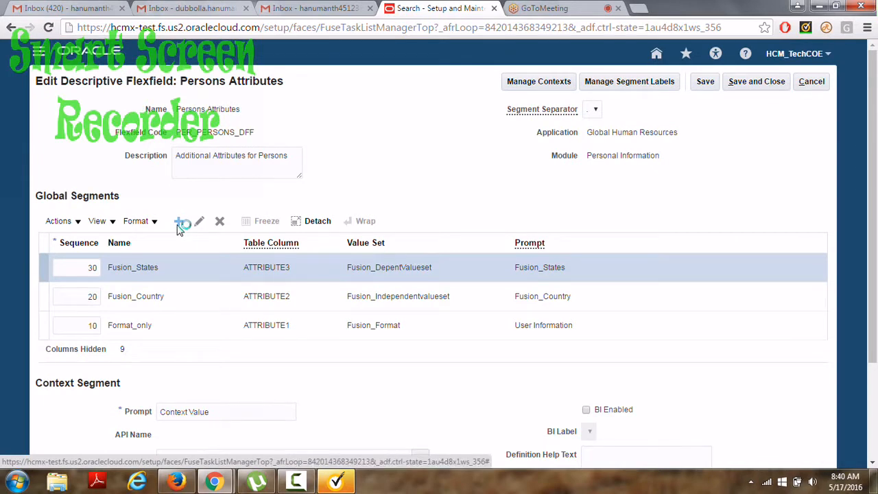
{"action": "left_click", "coordinate": [185, 149]}
{"action": "type", "text": "Fusion"}
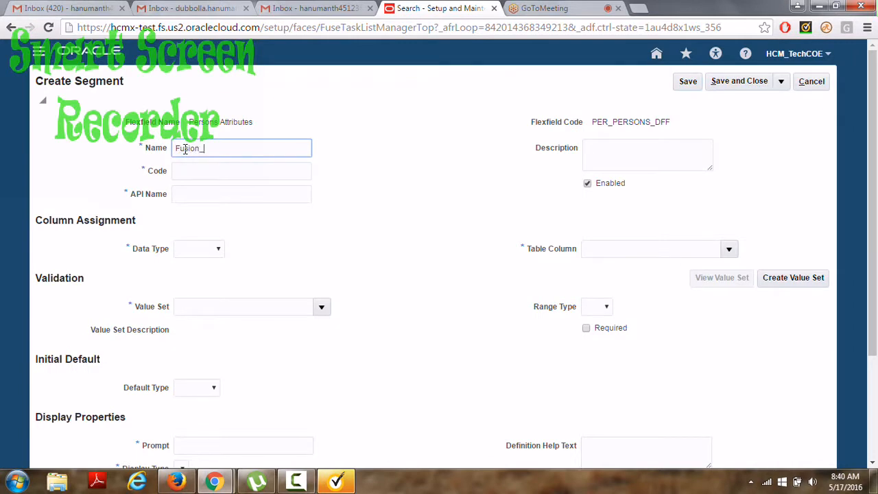
{"action": "type", "text": "_Tables"}
{"action": "key", "text": "Tab"}
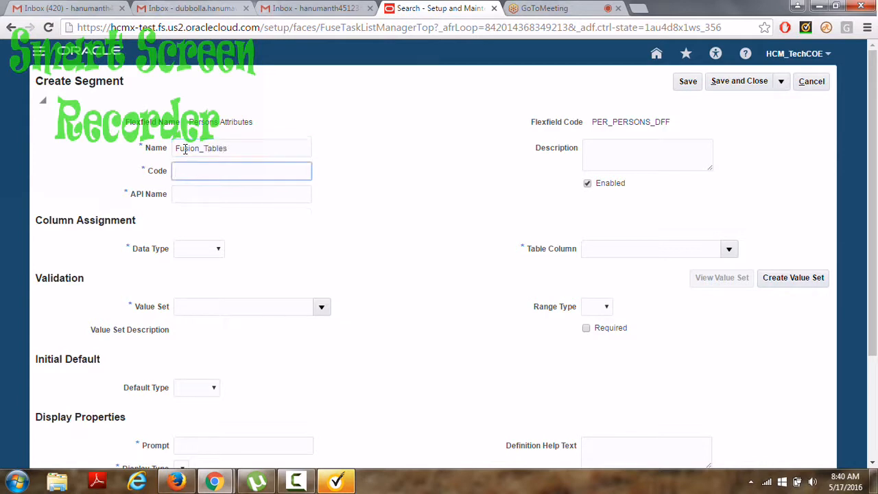
{"action": "left_click", "coordinate": [216, 250]}
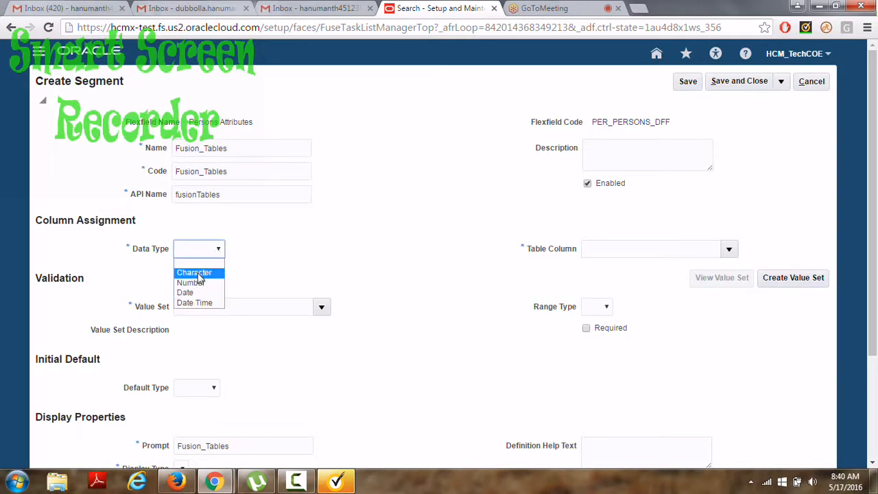
{"action": "left_click", "coordinate": [195, 272]}
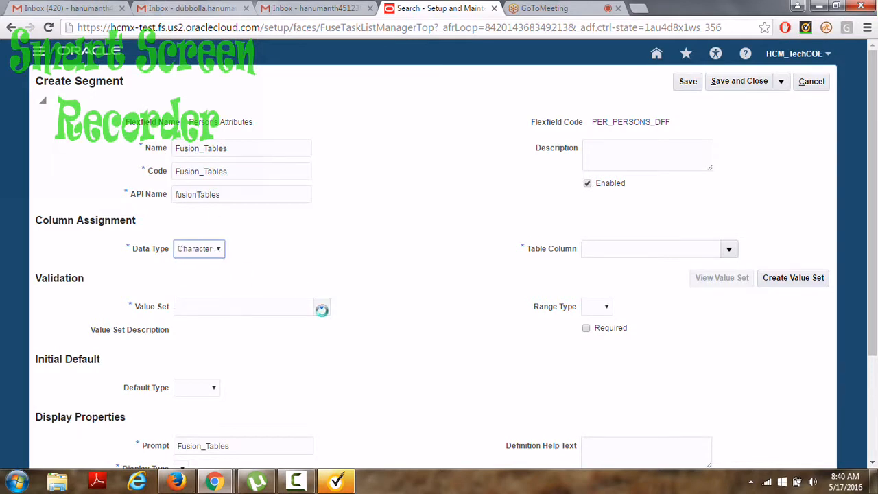
Search 'Fusion%' and assign the Fusion_Tablevalueset value set.
{"action": "left_click", "coordinate": [322, 309]}
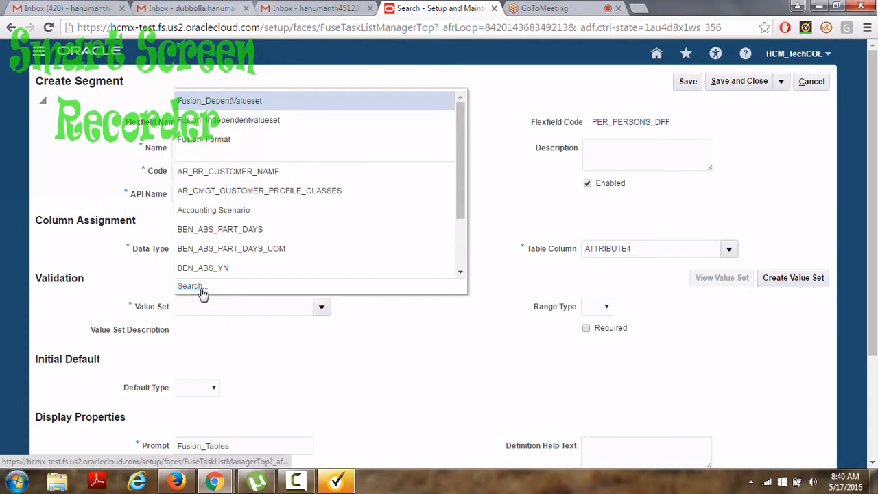
{"action": "left_click", "coordinate": [190, 287]}
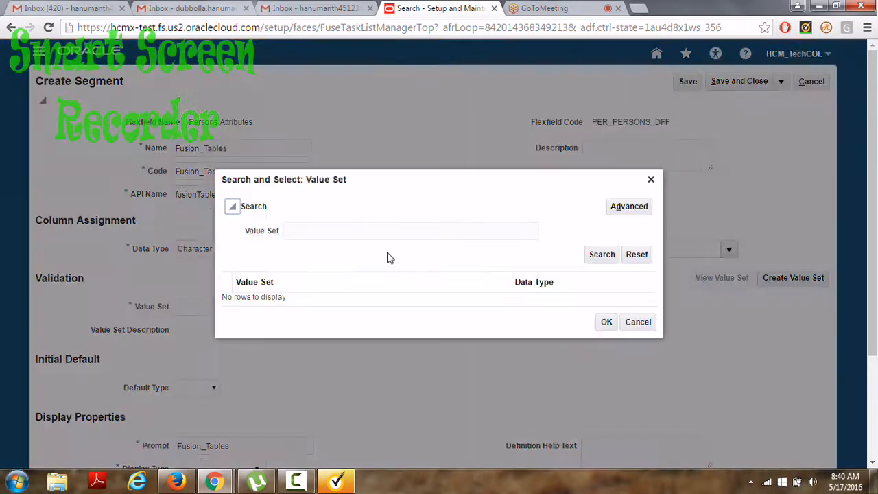
{"action": "left_click", "coordinate": [311, 231]}
{"action": "type", "text": "F"}
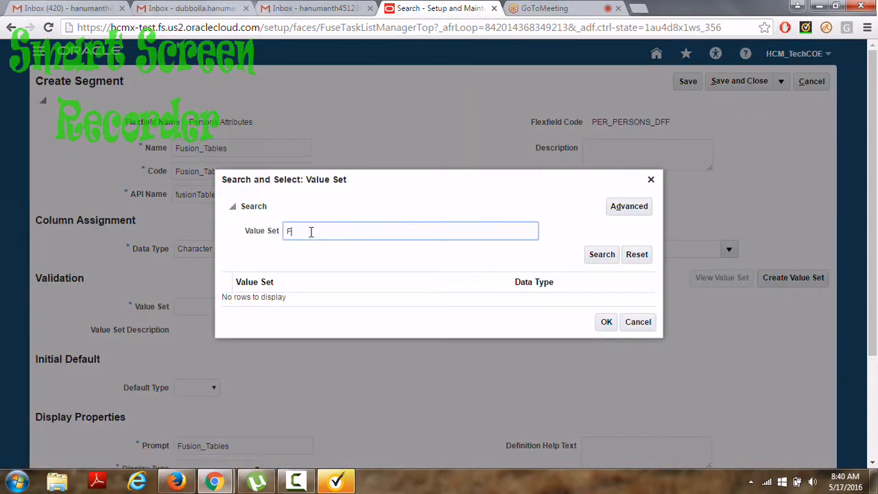
{"action": "type", "text": "usion%"}
{"action": "key", "text": "Return"}
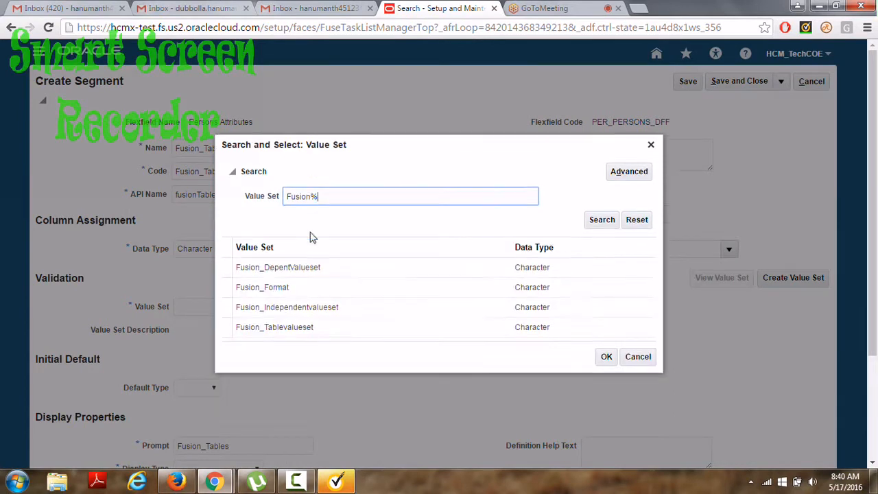
{"action": "left_click", "coordinate": [292, 327]}
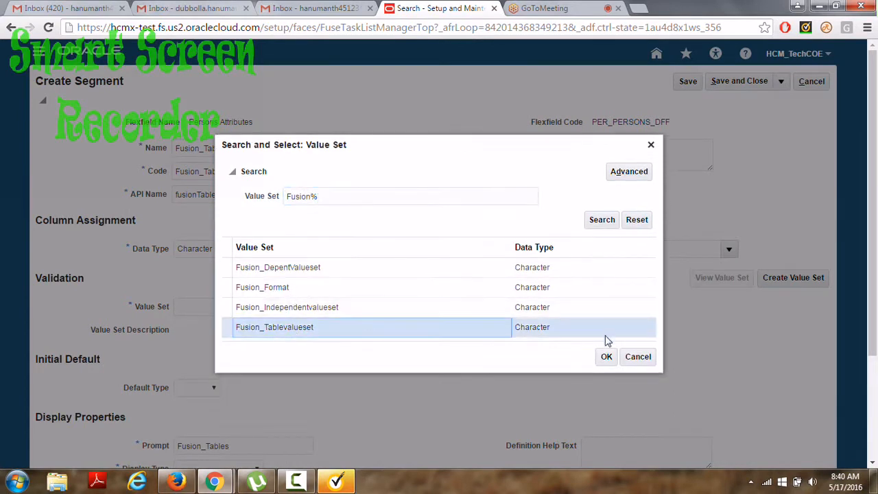
{"action": "left_click", "coordinate": [607, 357]}
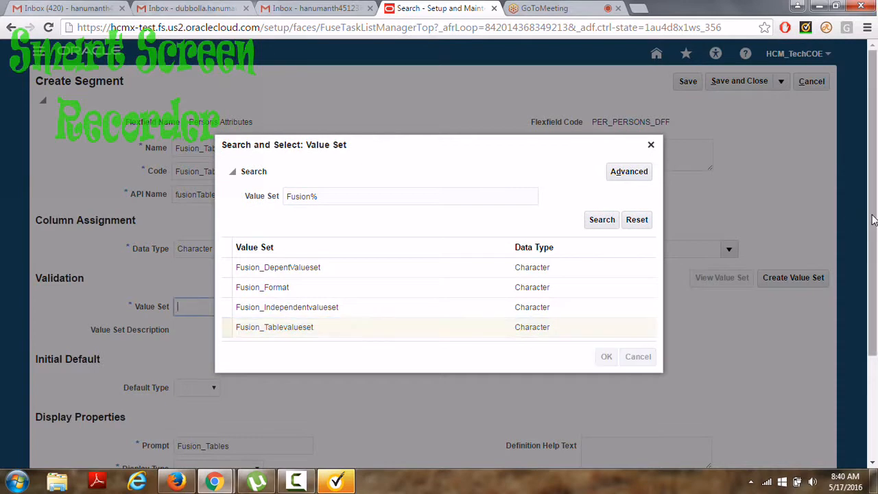
Change the prompt to Fusion_Manager and save the segment.
{"action": "scroll", "coordinate": [873, 220], "scroll_direction": "down", "scroll_amount": 2}
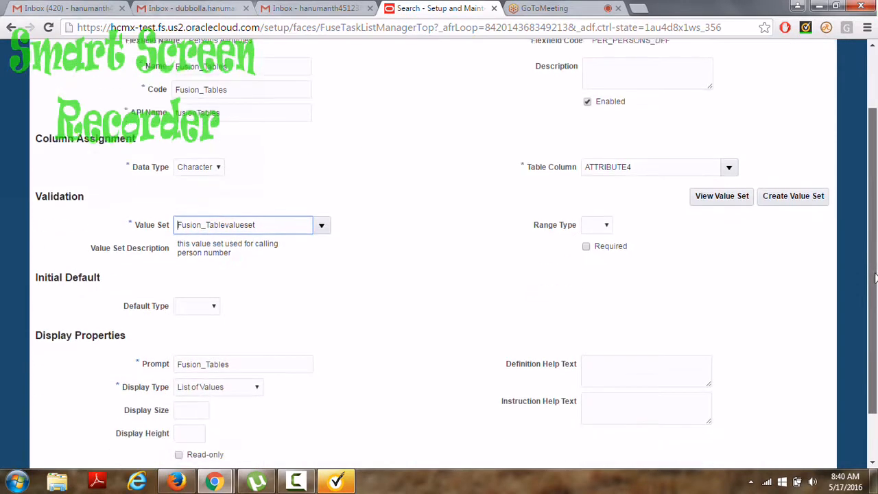
{"action": "left_click_drag", "start_coordinate": [243, 313], "coordinate": [152, 318]}
{"action": "type", "text": "F"}
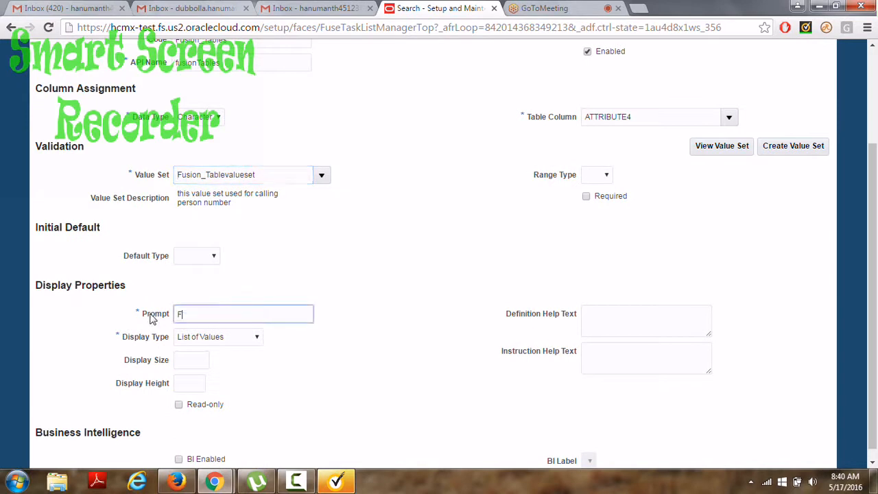
{"action": "type", "text": "usion_Manager"}
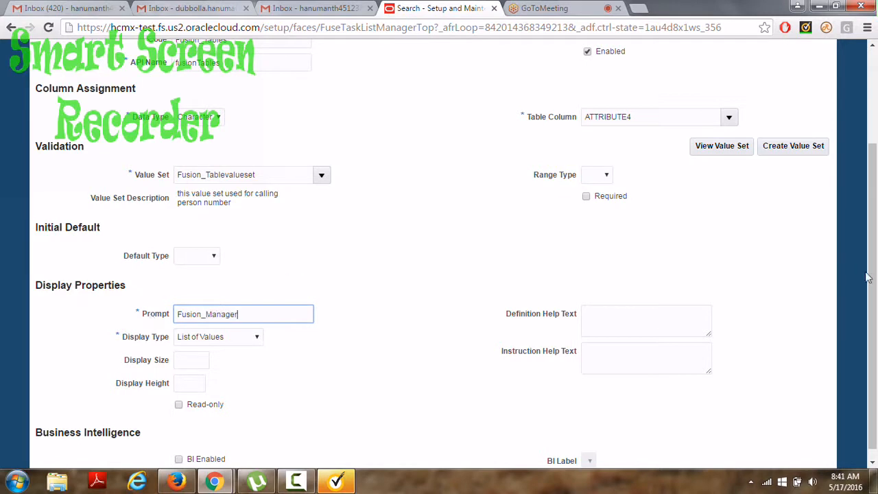
{"action": "left_click_drag", "start_coordinate": [871, 276], "coordinate": [871, 182]}
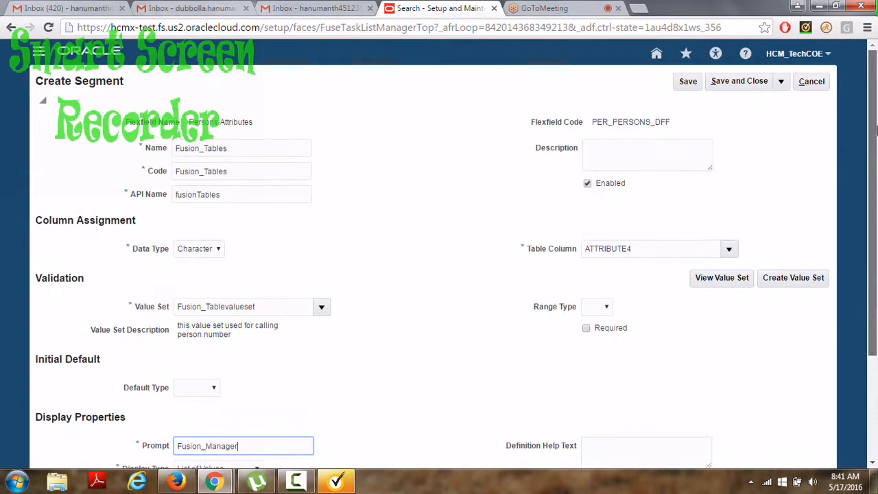
{"action": "left_click", "coordinate": [741, 82]}
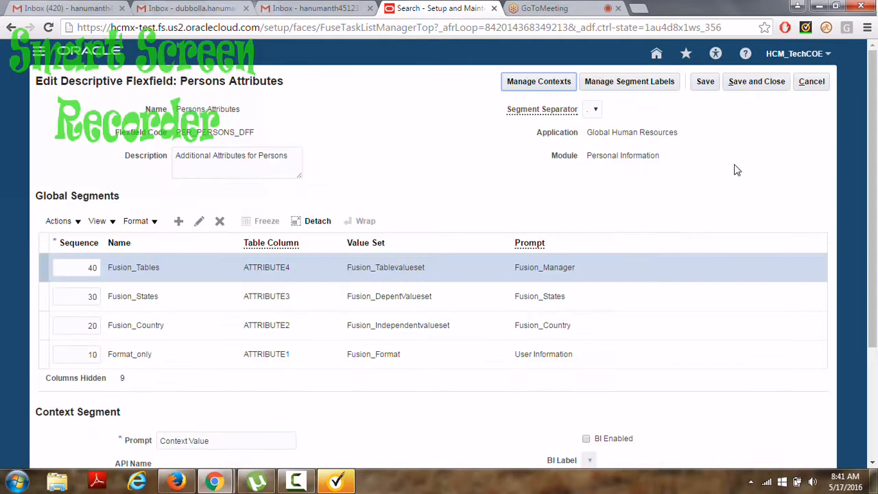
Save the flexfield, deploy Persons Attributes, and acknowledge the successful deployment.
{"action": "left_click", "coordinate": [747, 83]}
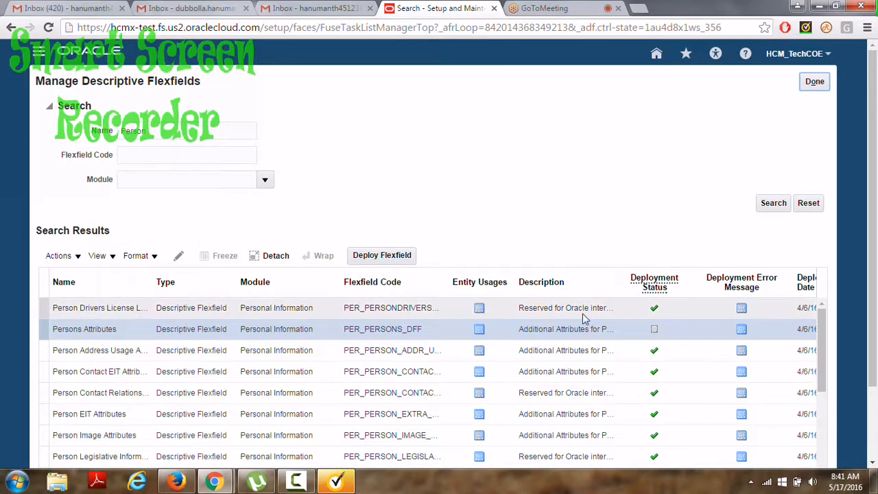
{"action": "left_click", "coordinate": [388, 261]}
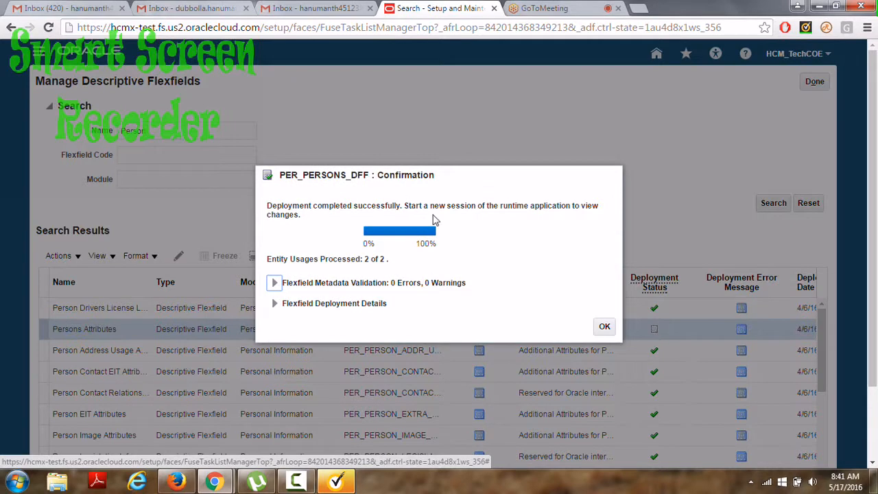
{"action": "left_click", "coordinate": [604, 328]}
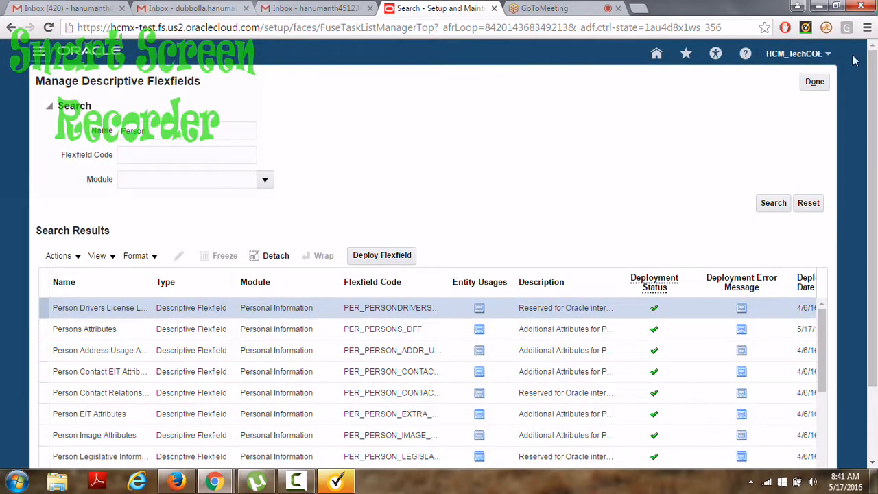
{"action": "left_click", "coordinate": [818, 83]}
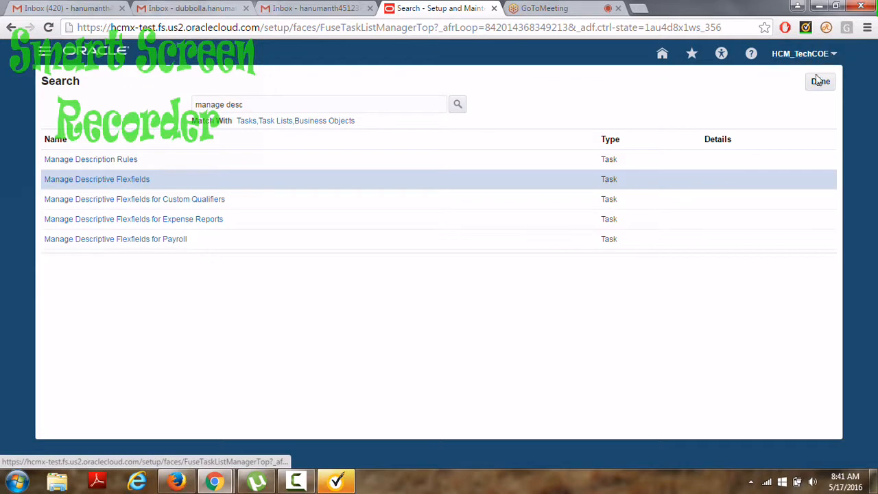
Sign out of Oracle Fusion from the user menu.
{"action": "left_click", "coordinate": [819, 83]}
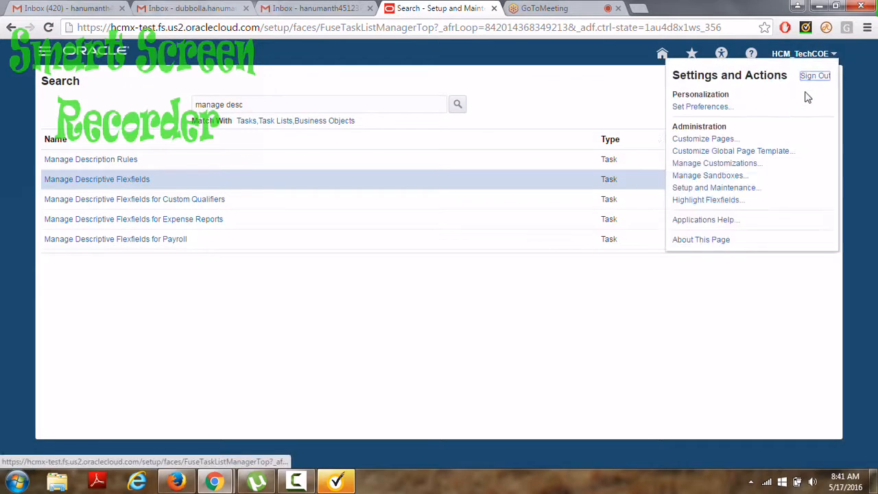
{"action": "left_click", "coordinate": [813, 76]}
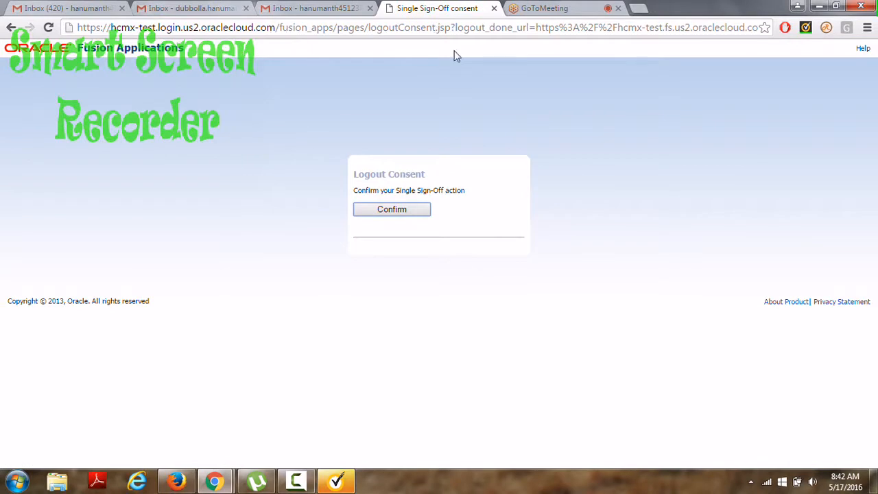
Clear Chrome's history, cookies, cached files and passwords for the range 'beginning of time'.
{"action": "key", "text": "alt+f"}
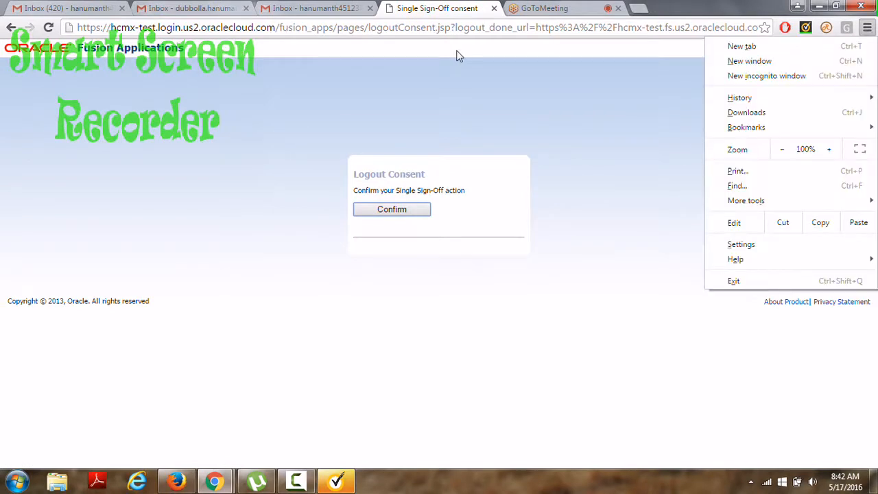
{"action": "mouse_move", "coordinate": [733, 97]}
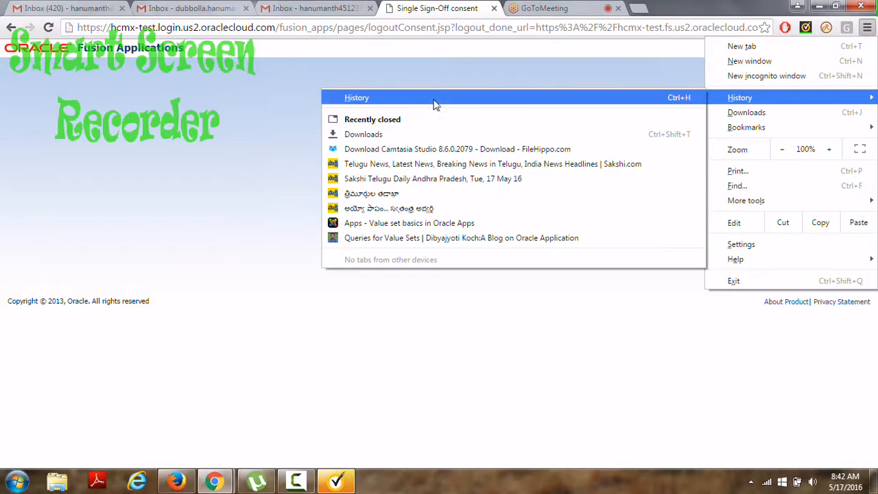
{"action": "left_click", "coordinate": [418, 103]}
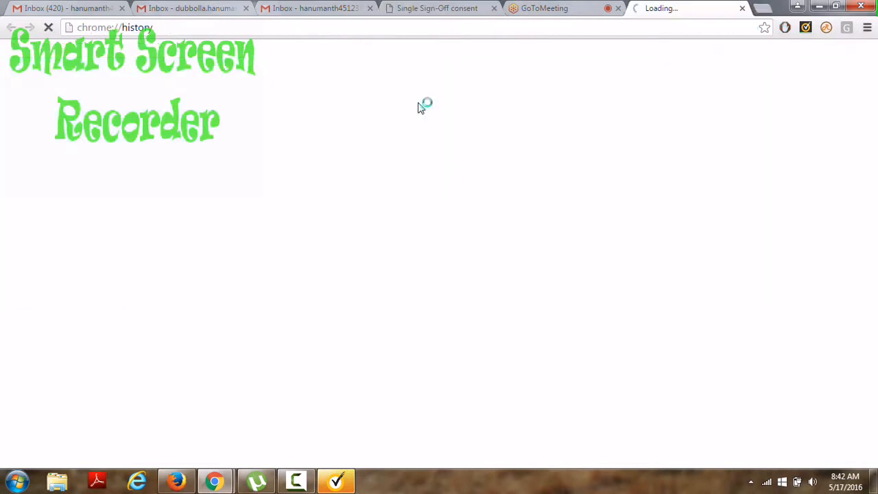
{"action": "left_click", "coordinate": [494, 9]}
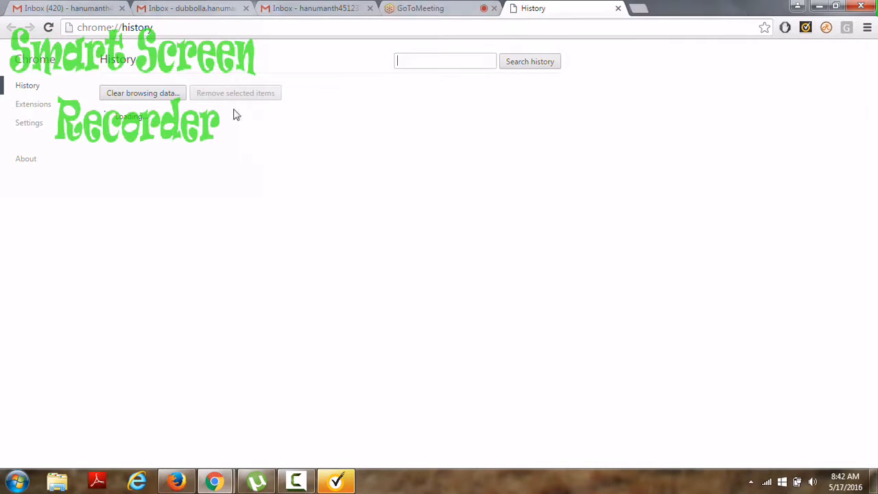
{"action": "left_click", "coordinate": [157, 96]}
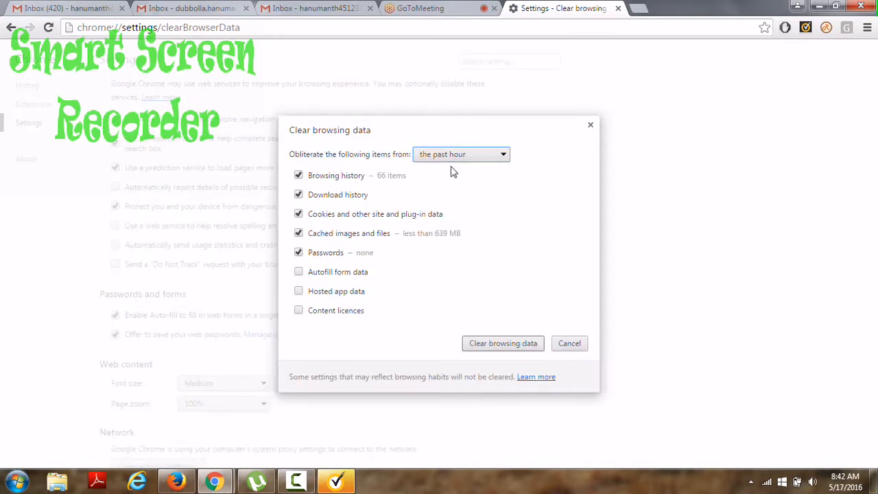
{"action": "left_click", "coordinate": [468, 158]}
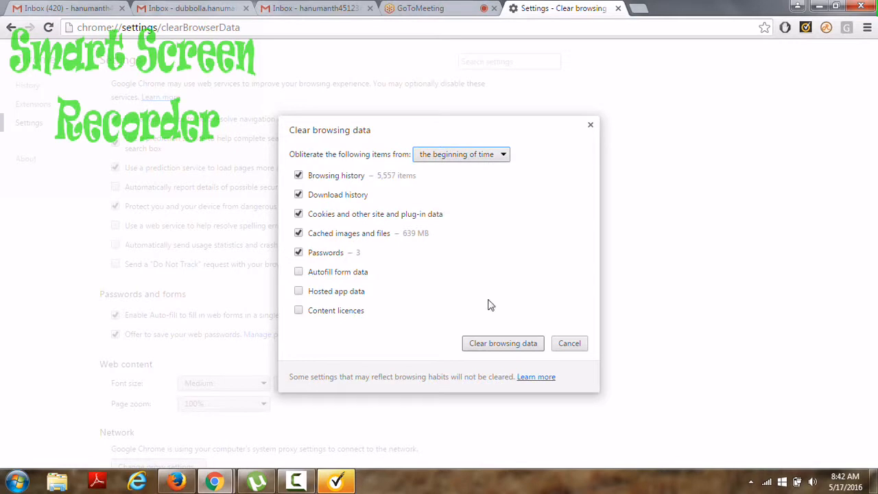
{"action": "left_click", "coordinate": [498, 348]}
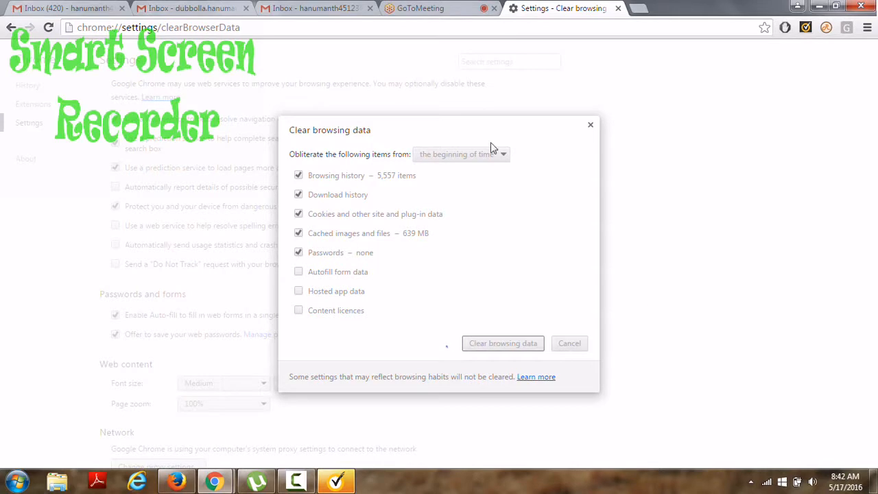
In the meeting tab, decline switching to the new speaker and new microphone.
{"action": "left_click", "coordinate": [428, 8]}
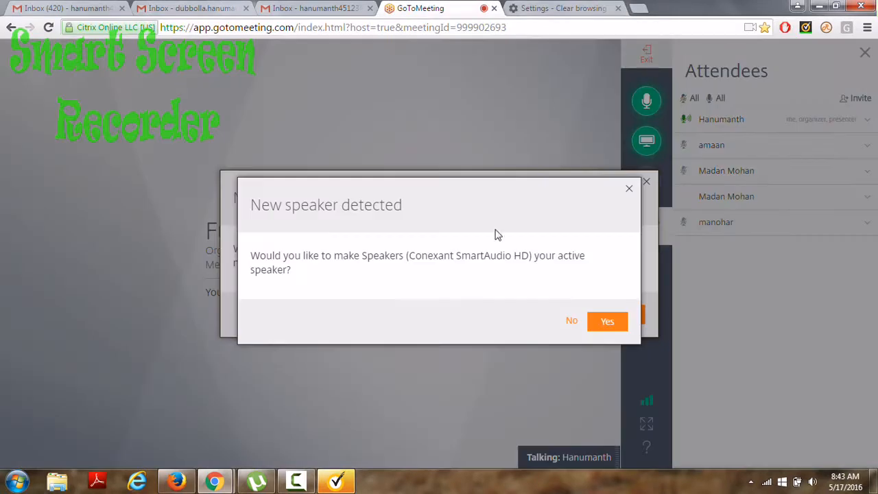
{"action": "left_click", "coordinate": [572, 323]}
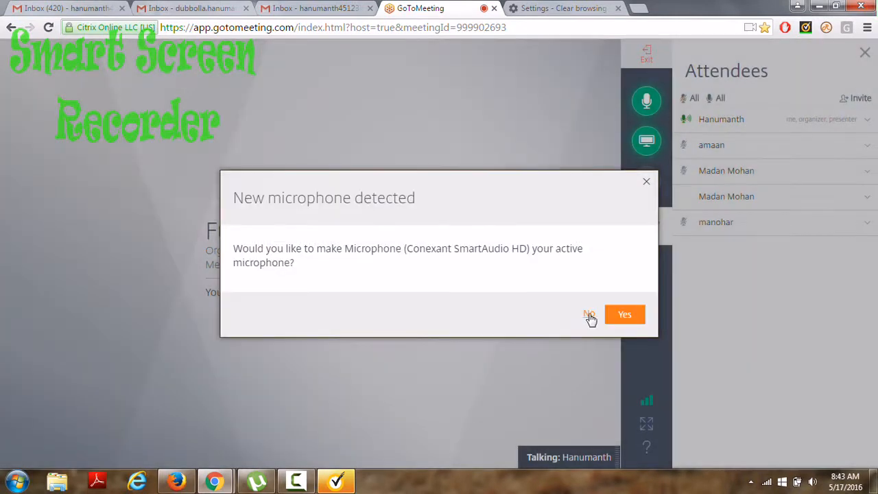
{"action": "left_click", "coordinate": [592, 316]}
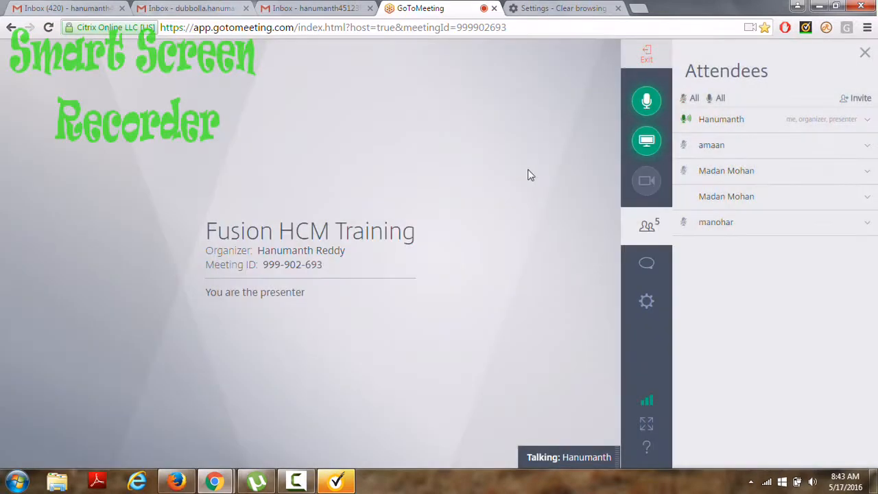
Once the browsing data clearing finishes, close the Clear browsing data dialog and the Settings tab.
{"action": "left_click", "coordinate": [529, 5]}
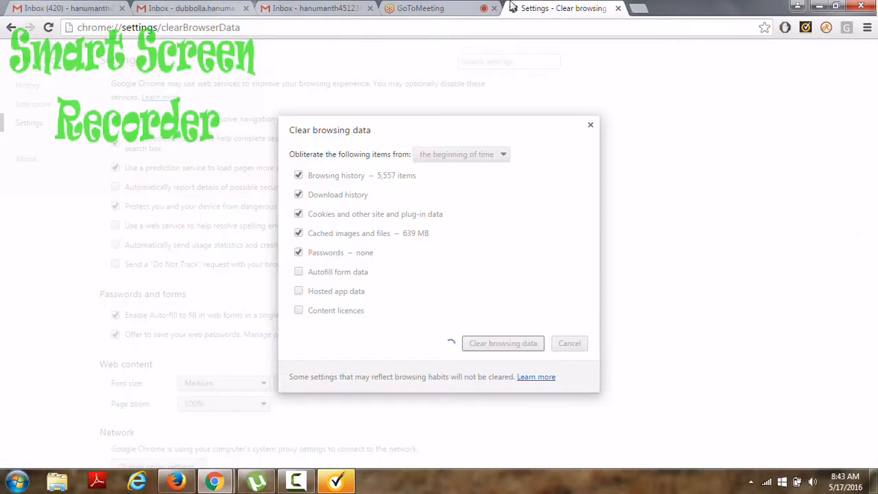
{"action": "left_click", "coordinate": [412, 7]}
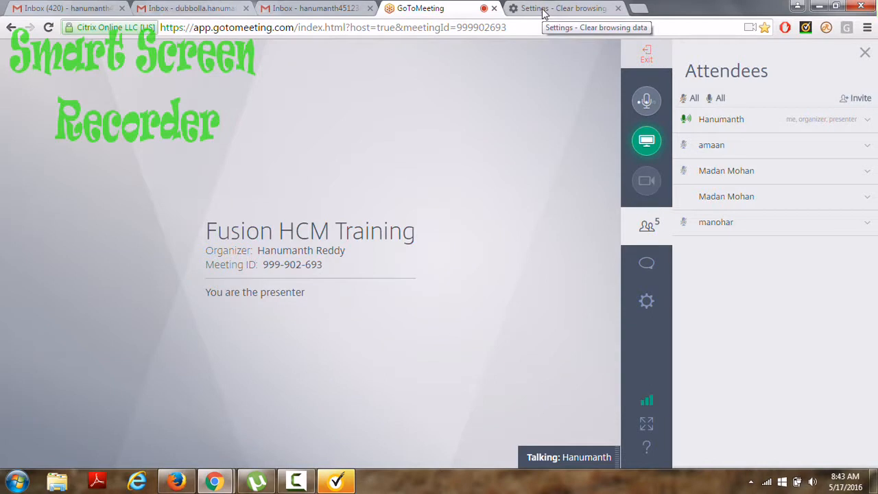
{"action": "left_click", "coordinate": [544, 10]}
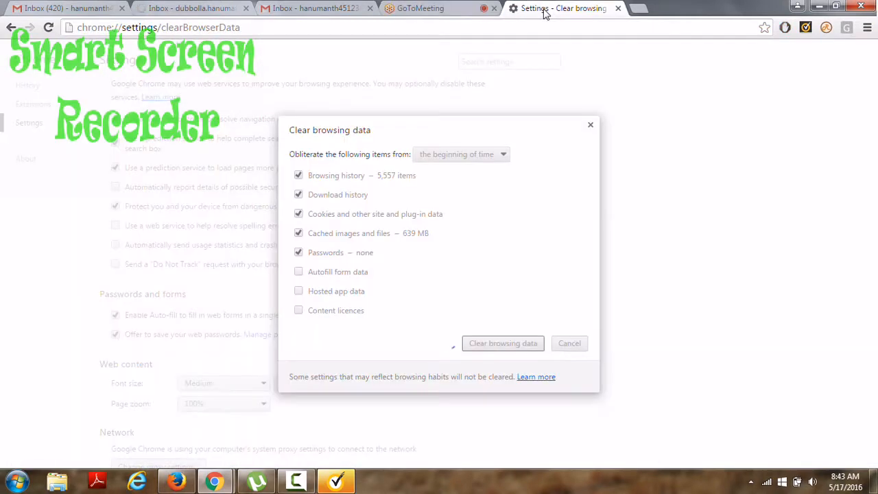
{"action": "left_click", "coordinate": [446, 7]}
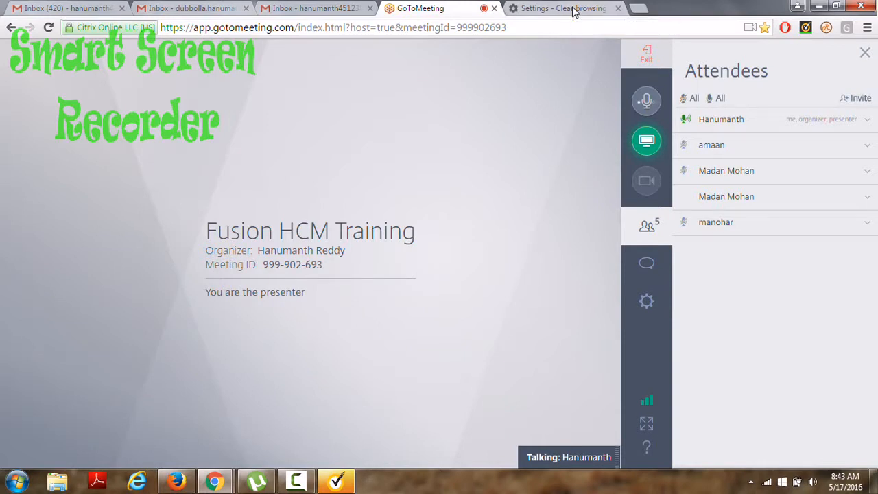
{"action": "left_click", "coordinate": [579, 11]}
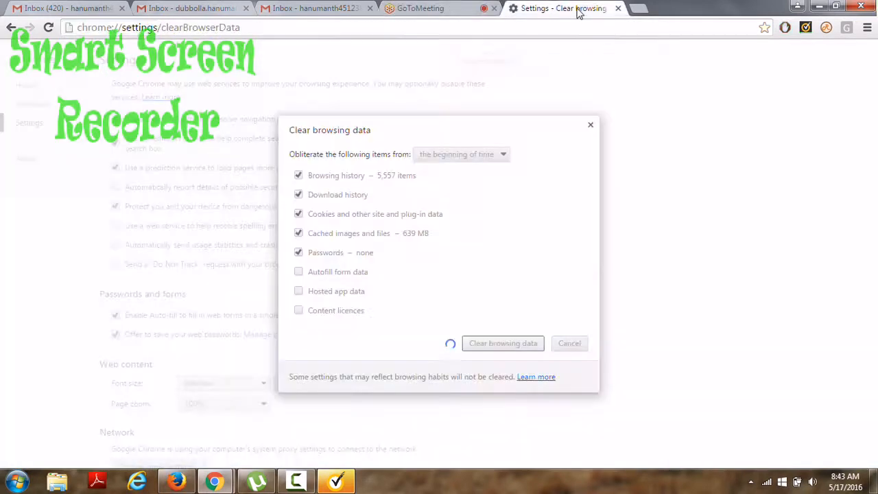
{"action": "left_click", "coordinate": [591, 128]}
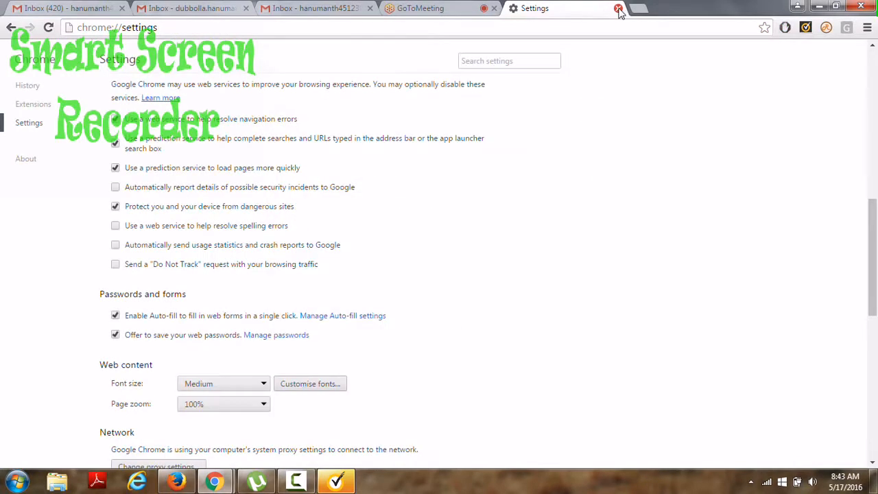
{"action": "left_click", "coordinate": [618, 9]}
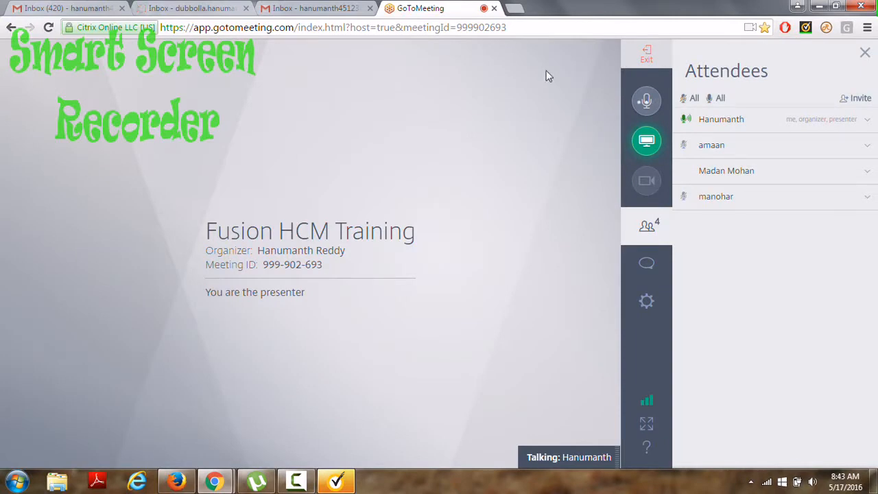
{"action": "key", "text": "super+d"}
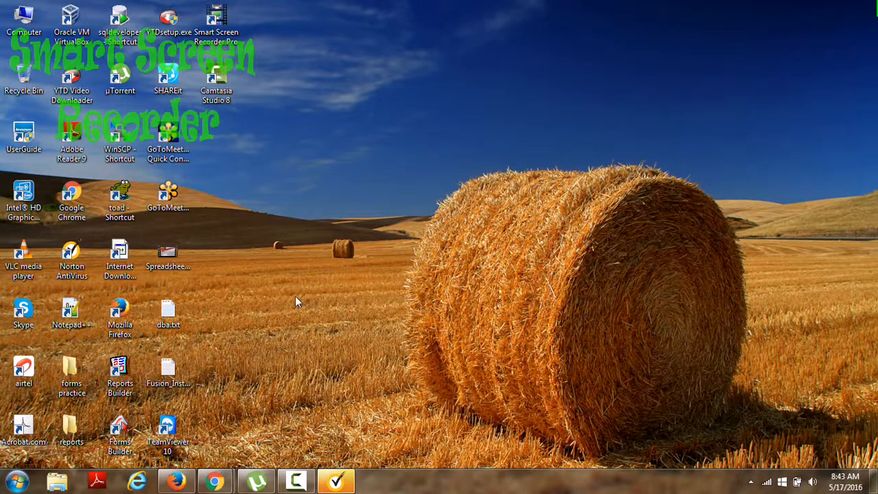
{"action": "double_click", "coordinate": [171, 374]}
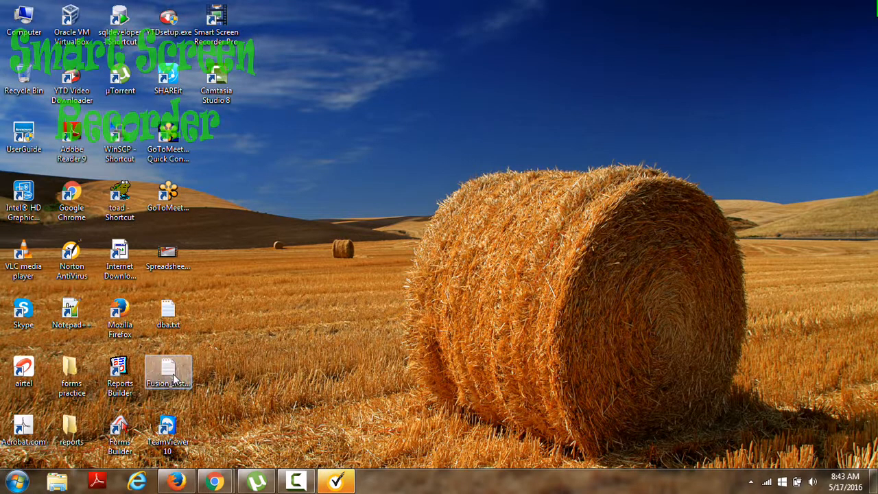
{"action": "left_click_drag", "start_coordinate": [533, 153], "coordinate": [320, 153]}
{"action": "key", "text": "ctrl+c"}
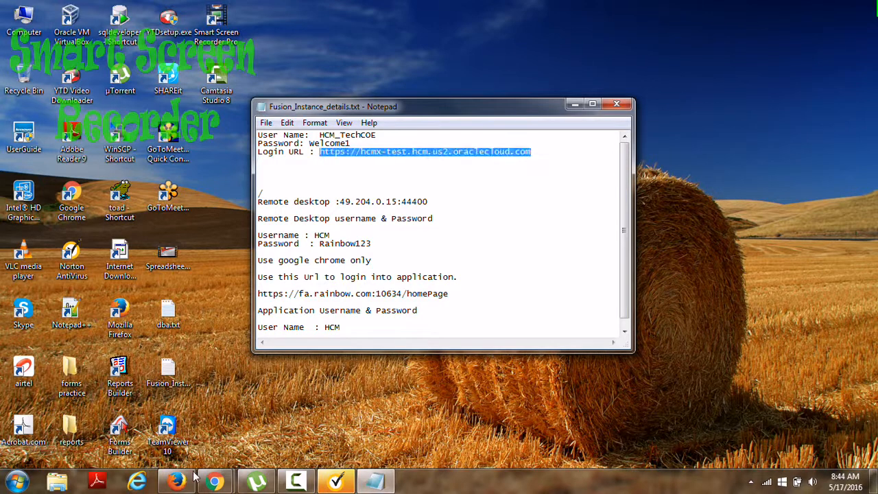
{"action": "mouse_move", "coordinate": [220, 472]}
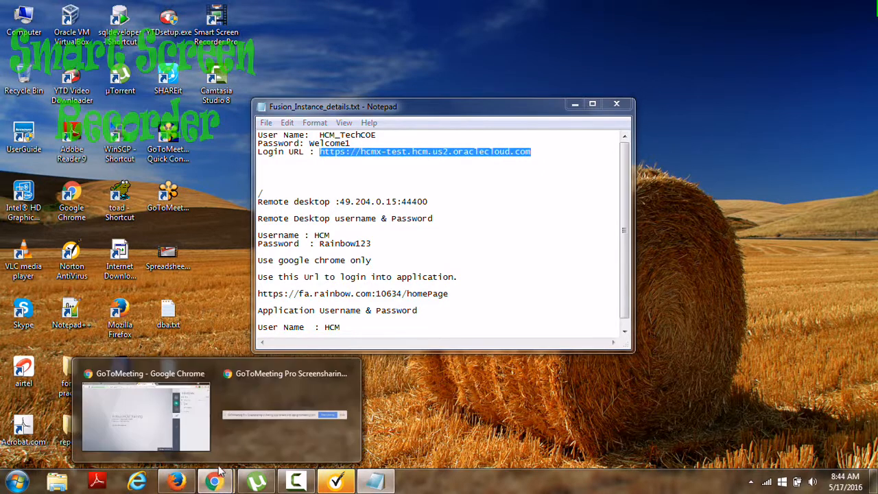
{"action": "left_click", "coordinate": [142, 416]}
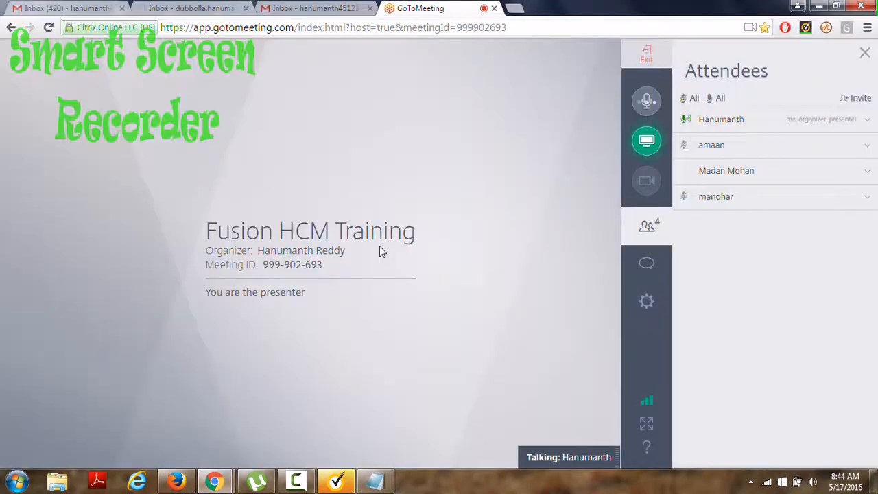
{"action": "left_click", "coordinate": [520, 9]}
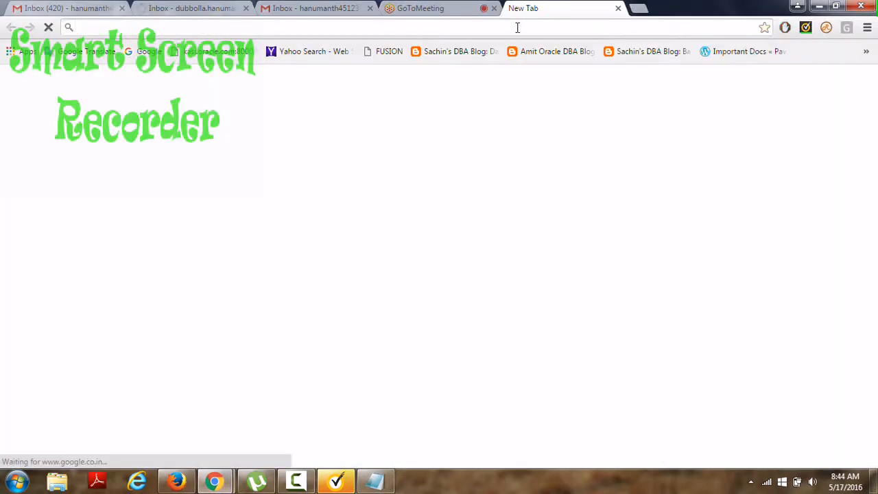
{"action": "key", "text": "ctrl+v"}
{"action": "key", "text": "Return"}
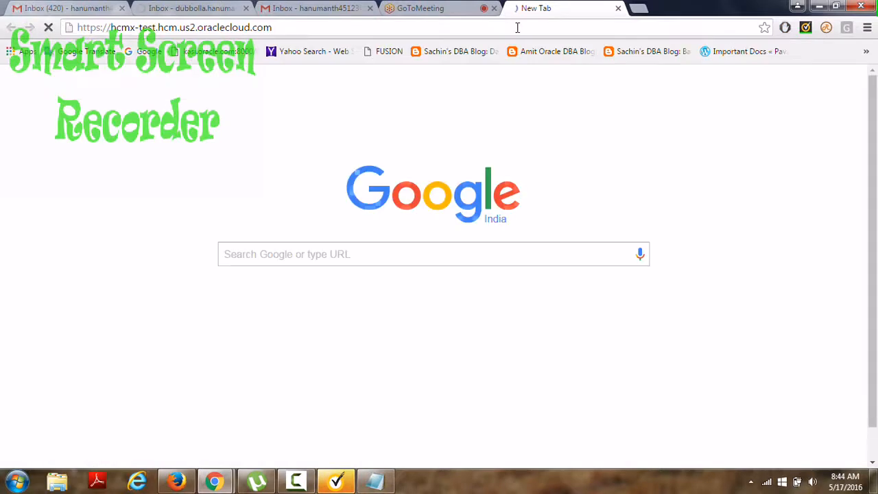
Dismiss the meeting's computer audio error and run a quick start-and-stop sound test.
{"action": "left_click", "coordinate": [424, 10]}
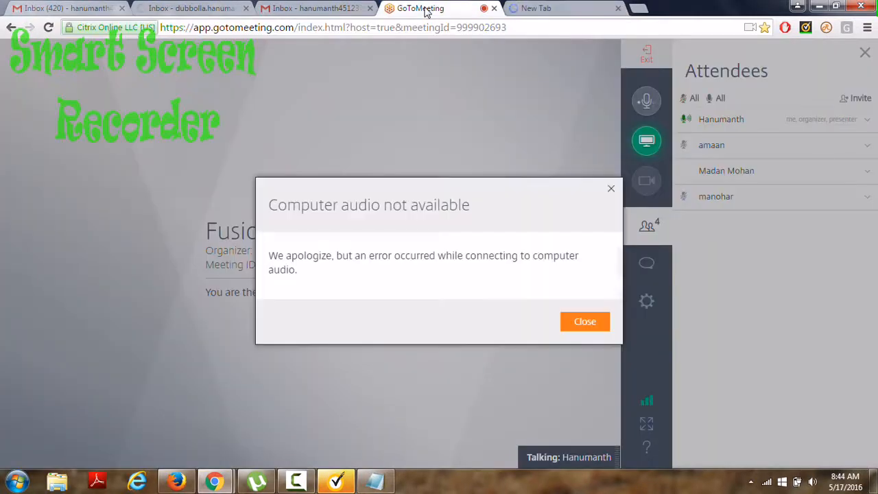
{"action": "left_click", "coordinate": [589, 326]}
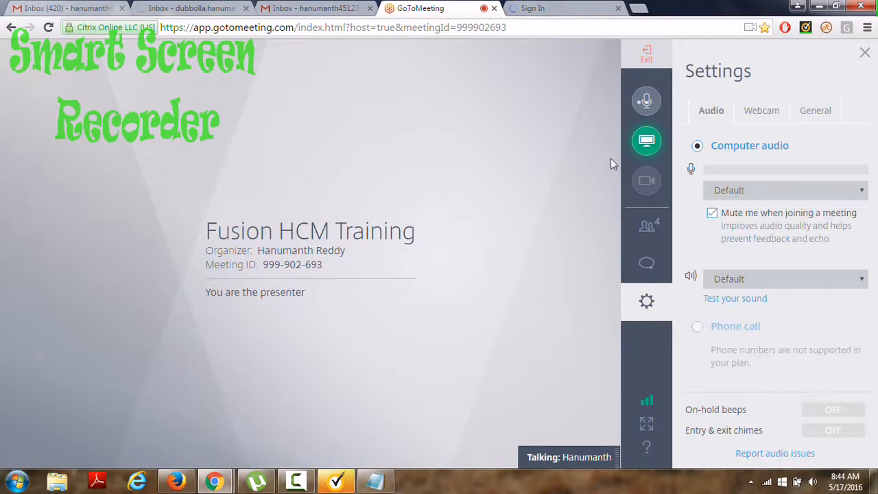
{"action": "left_click", "coordinate": [733, 304]}
{"action": "left_click", "coordinate": [732, 303]}
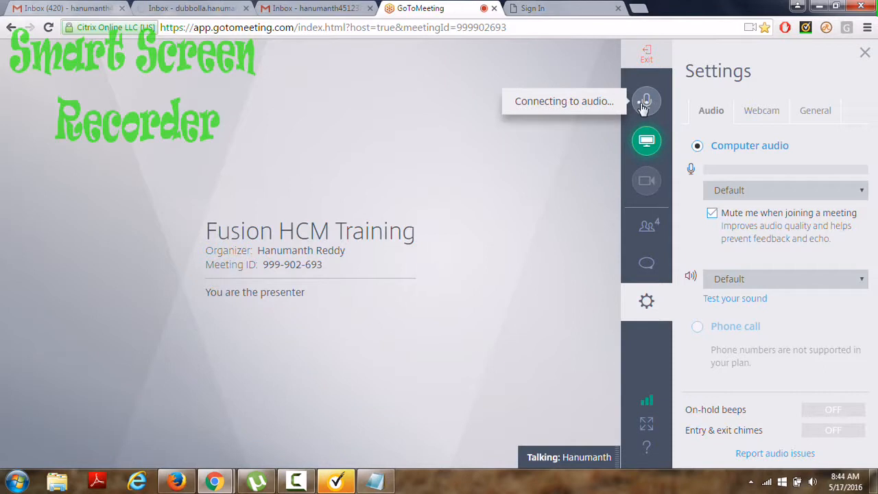
{"action": "left_click", "coordinate": [558, 12]}
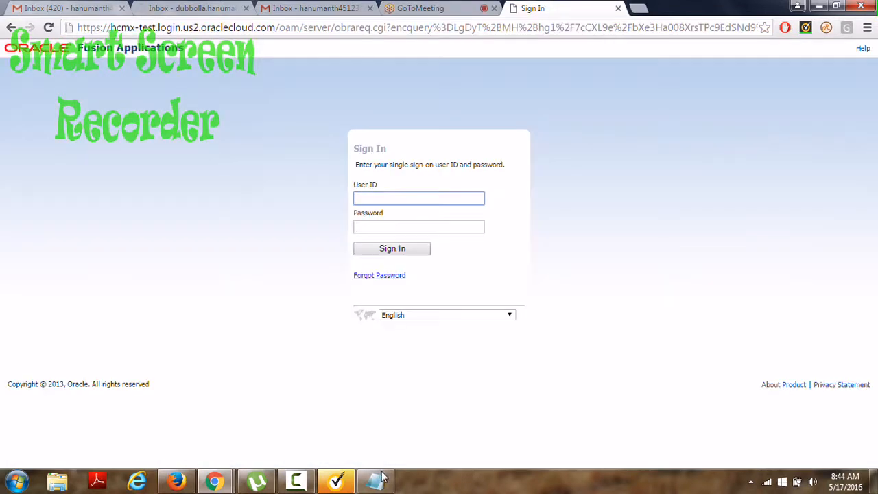
Sign in to Fusion using the user ID copied from the instance notes and the account password.
{"action": "left_click", "coordinate": [385, 481]}
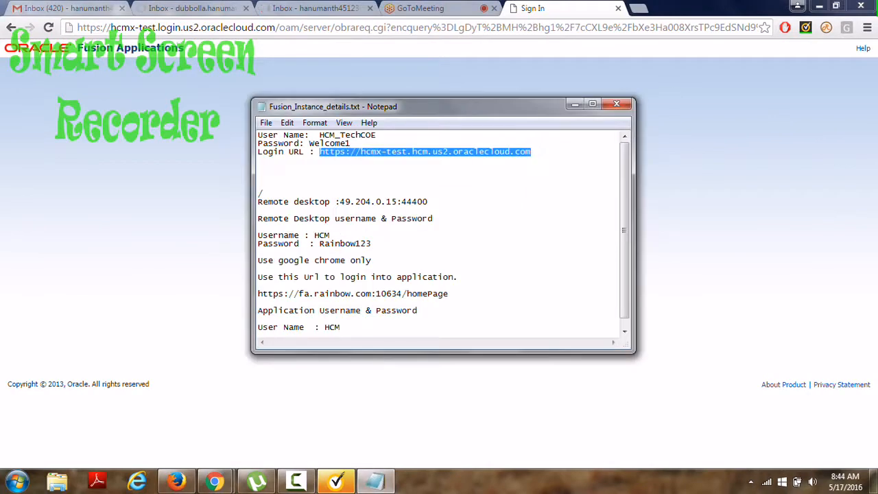
{"action": "double_click", "coordinate": [349, 135]}
{"action": "key", "text": "ctrl+c"}
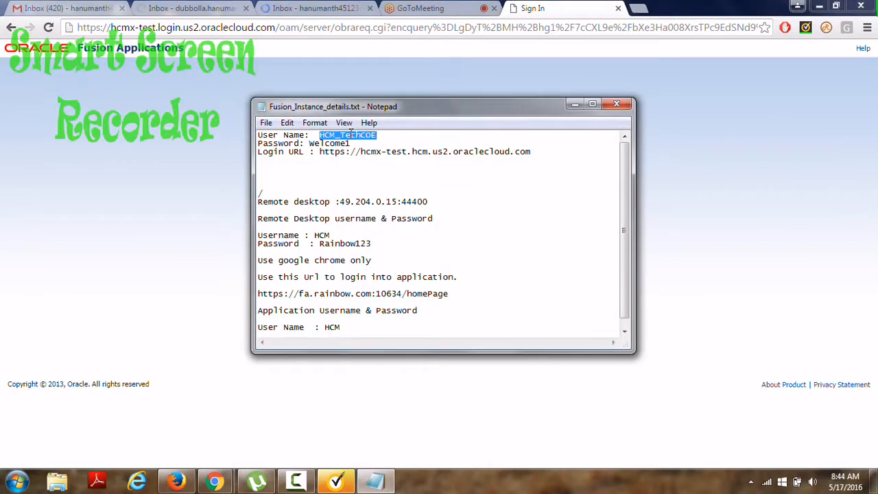
{"action": "left_click", "coordinate": [208, 112]}
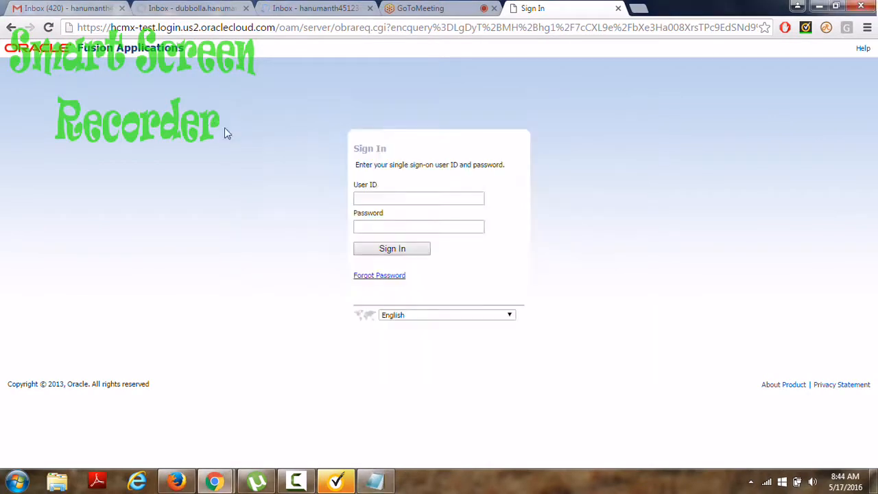
{"action": "left_click", "coordinate": [382, 199]}
{"action": "key", "text": "ctrl+v"}
{"action": "left_click", "coordinate": [386, 213]}
{"action": "left_click", "coordinate": [374, 229]}
{"action": "type", "text": "•••••••"}
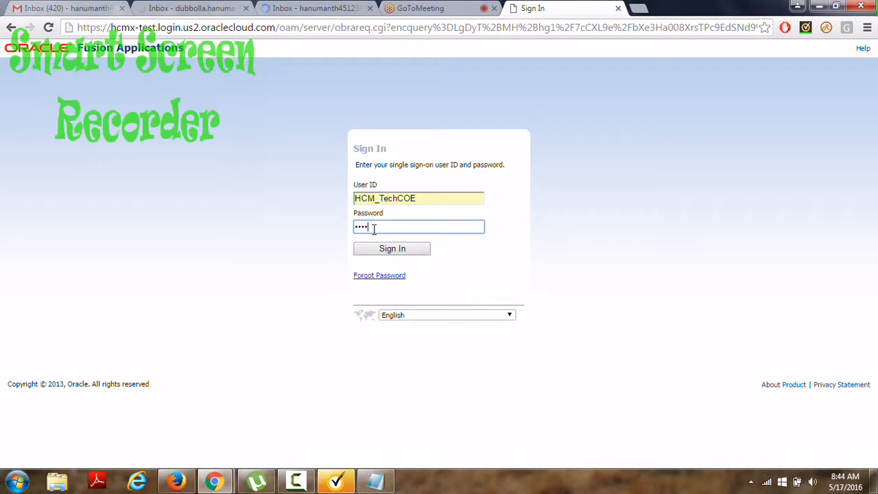
{"action": "key", "text": "Return"}
{"action": "left_click", "coordinate": [443, 7]}
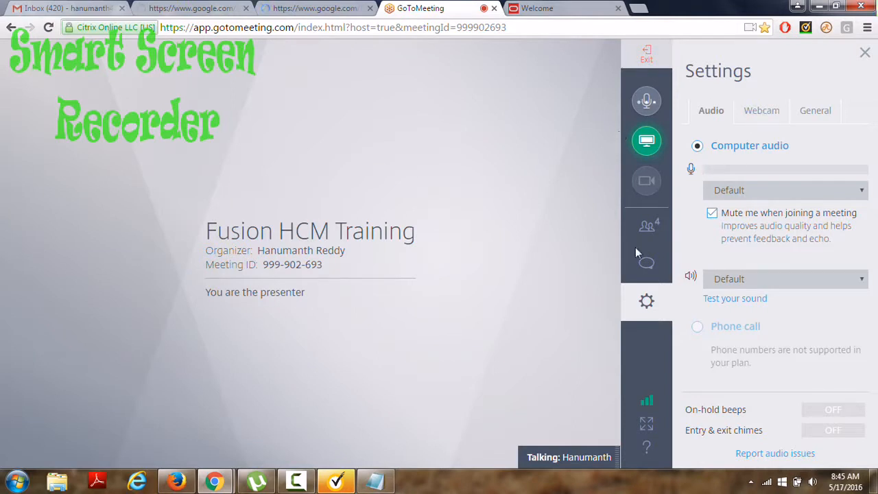
Close the meeting settings panel and reload the GoToMeeting page, confirming the reload.
{"action": "left_click", "coordinate": [647, 305]}
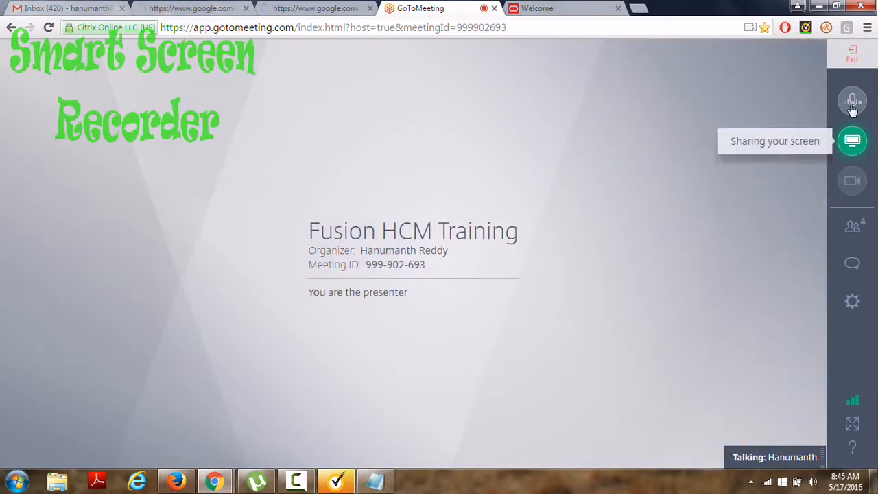
{"action": "left_click", "coordinate": [510, 27]}
{"action": "key", "text": "Return"}
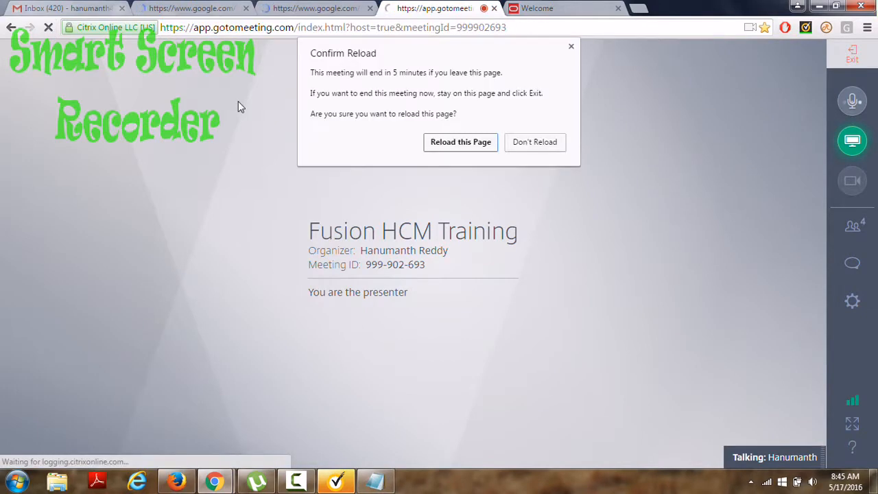
{"action": "left_click", "coordinate": [469, 147]}
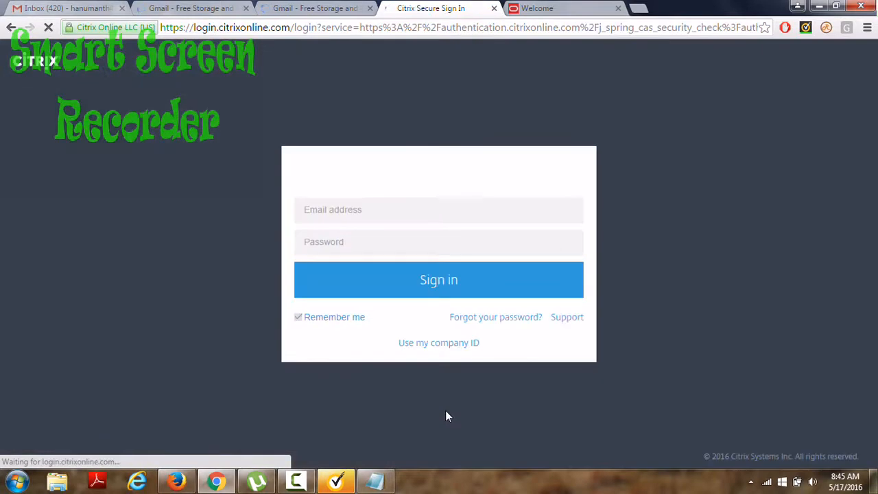
Sign in to the organizer's GoToMeeting account with the saved e-mail and its password.
{"action": "type", "text": "sa"}
{"action": "left_click", "coordinate": [371, 254]}
{"action": "left_click", "coordinate": [364, 262]}
{"action": "type", "text": "••••••"}
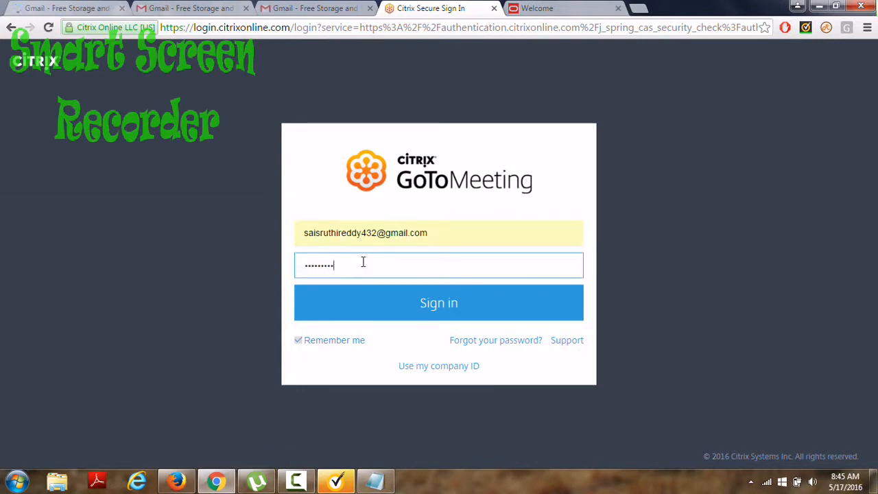
{"action": "key", "text": "Return"}
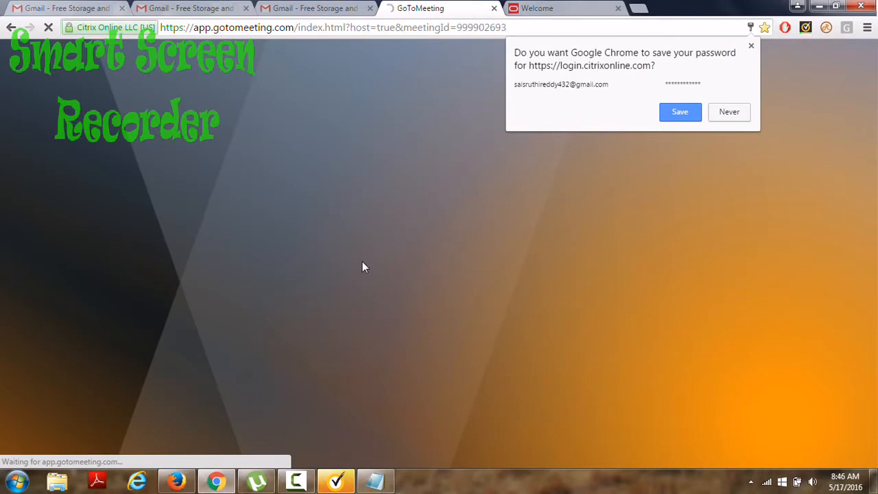
Dismiss the save-password and muted notices, unmute the microphone, and check meeting settings.
{"action": "left_click", "coordinate": [676, 170]}
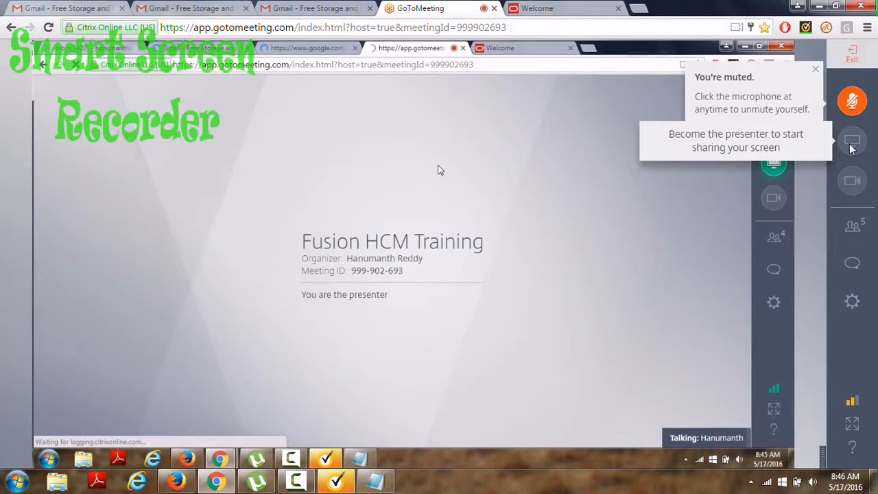
{"action": "left_click", "coordinate": [817, 72]}
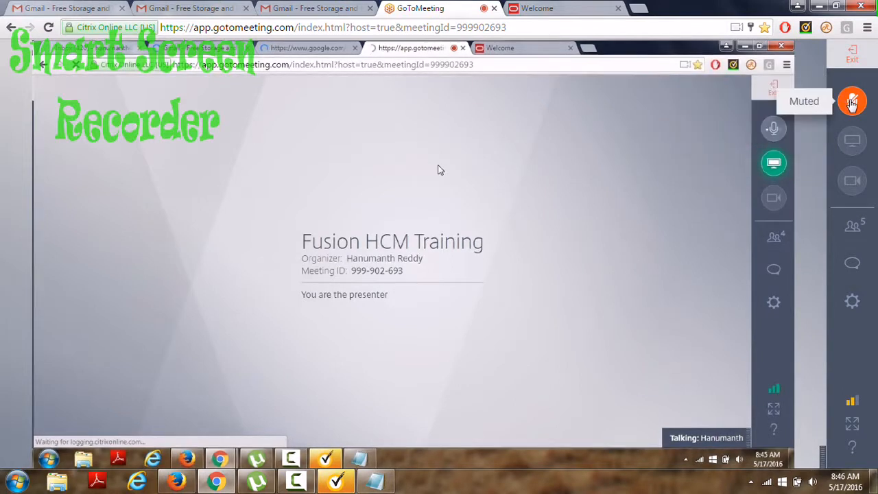
{"action": "left_click", "coordinate": [852, 100]}
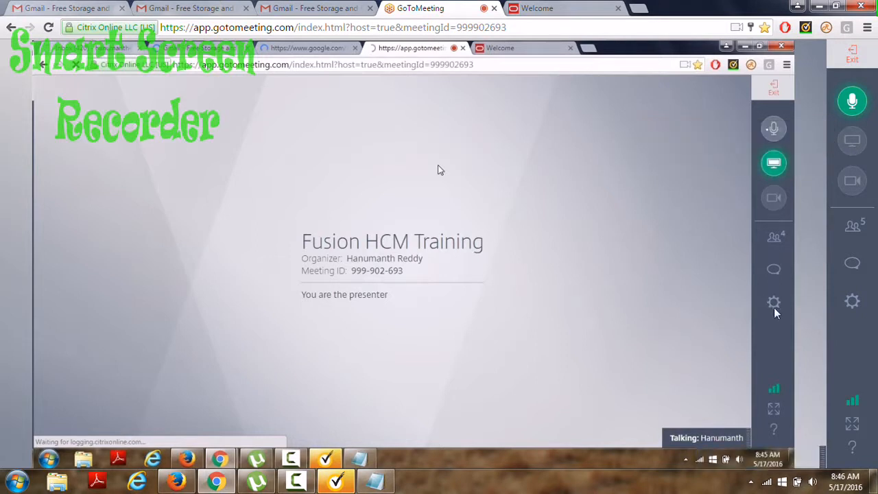
{"action": "left_click", "coordinate": [853, 302]}
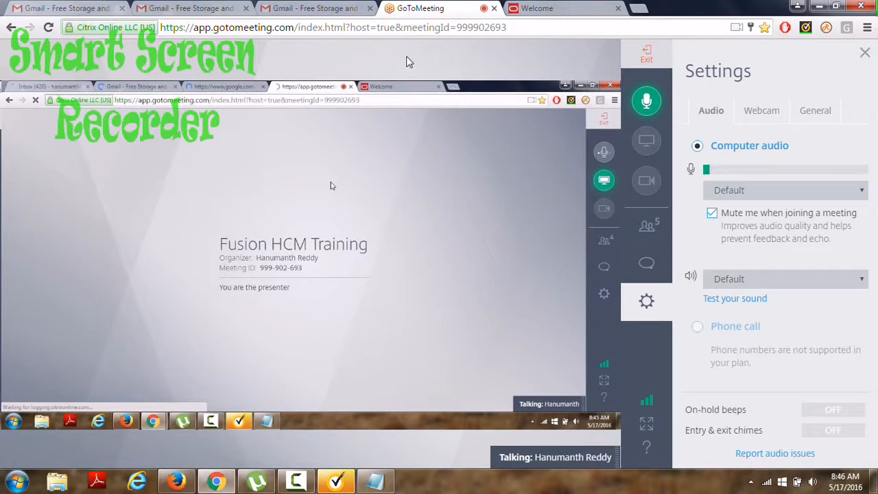
Close the GoToMeeting tab, confirming leaving the page.
{"action": "left_click", "coordinate": [494, 8]}
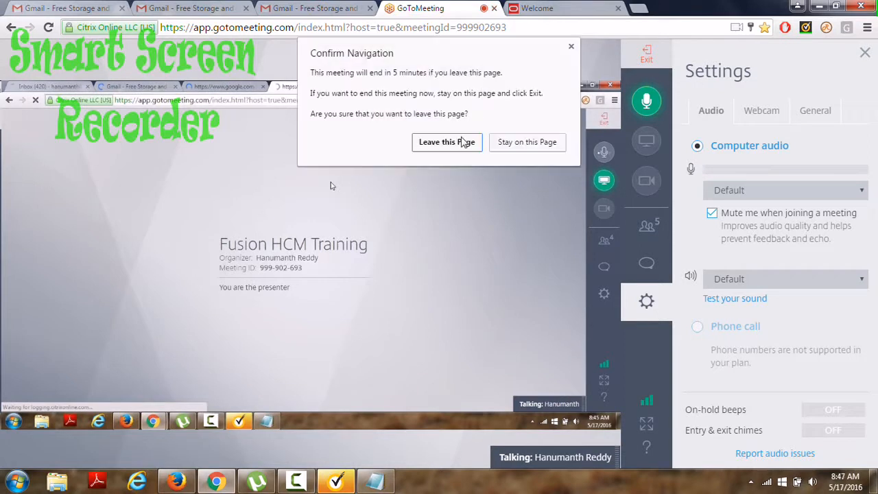
{"action": "left_click", "coordinate": [464, 142]}
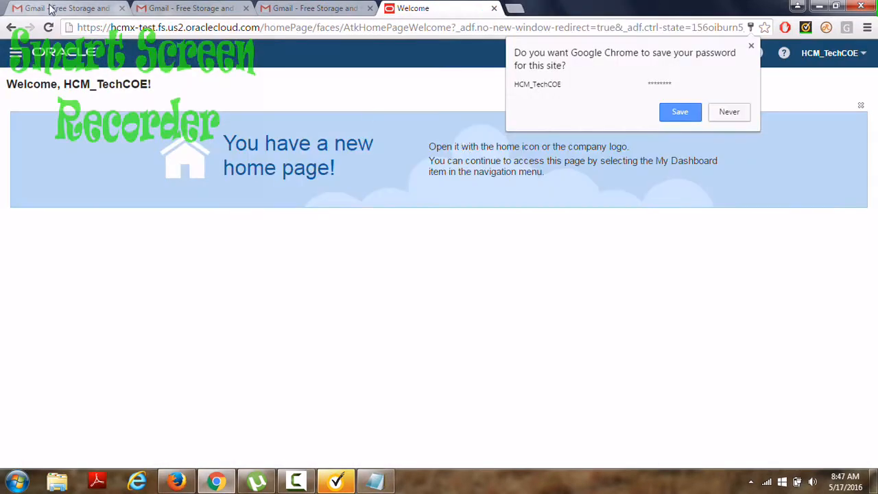
{"action": "left_click", "coordinate": [52, 9]}
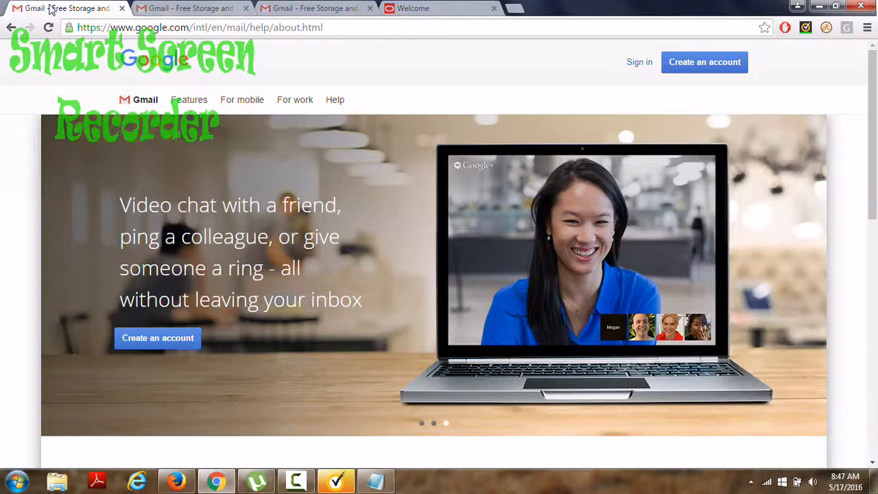
Sign in to Gmail with the saved account suggestion and the account password.
{"action": "left_click", "coordinate": [190, 8]}
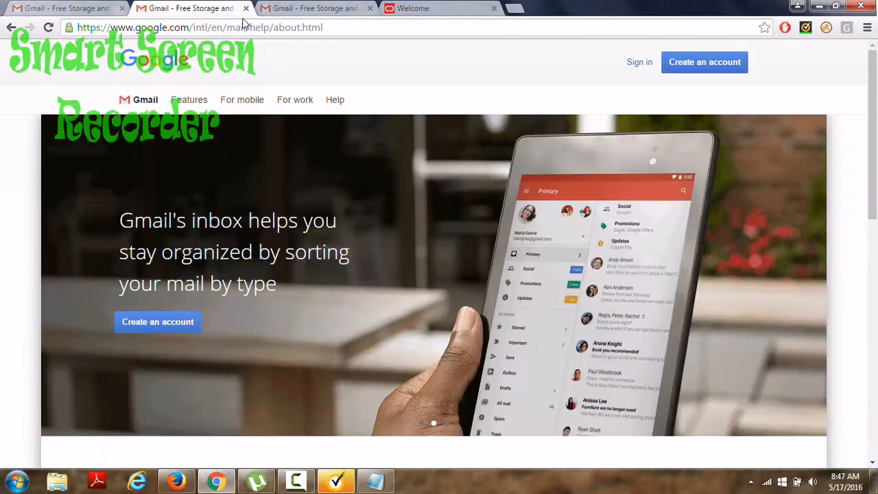
{"action": "left_click", "coordinate": [72, 9]}
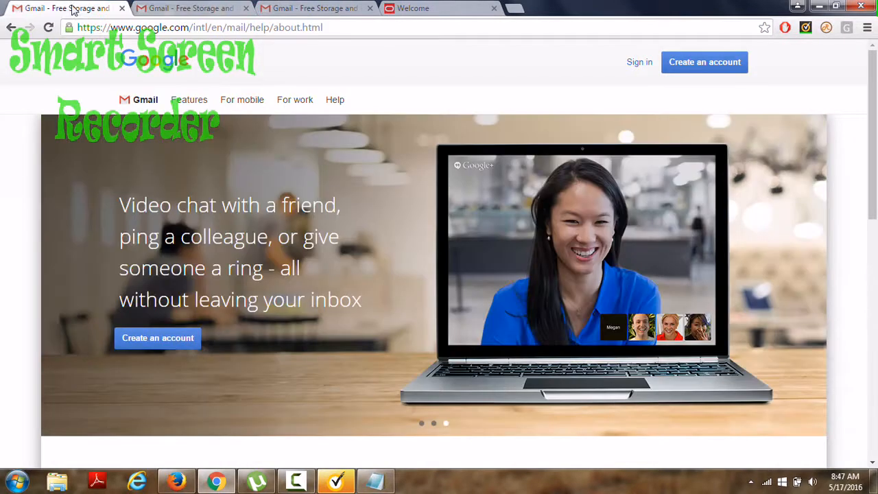
{"action": "left_click", "coordinate": [642, 62]}
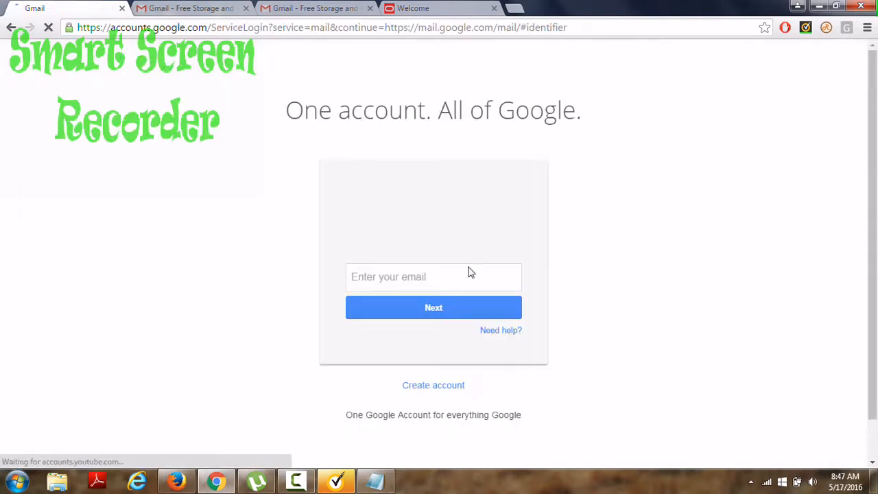
{"action": "left_click", "coordinate": [443, 275]}
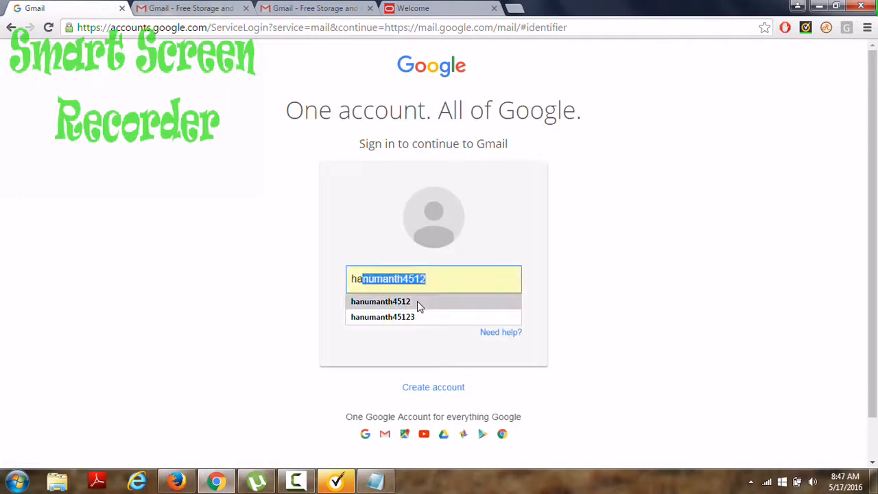
{"action": "left_click", "coordinate": [417, 301]}
{"action": "left_click", "coordinate": [415, 308]}
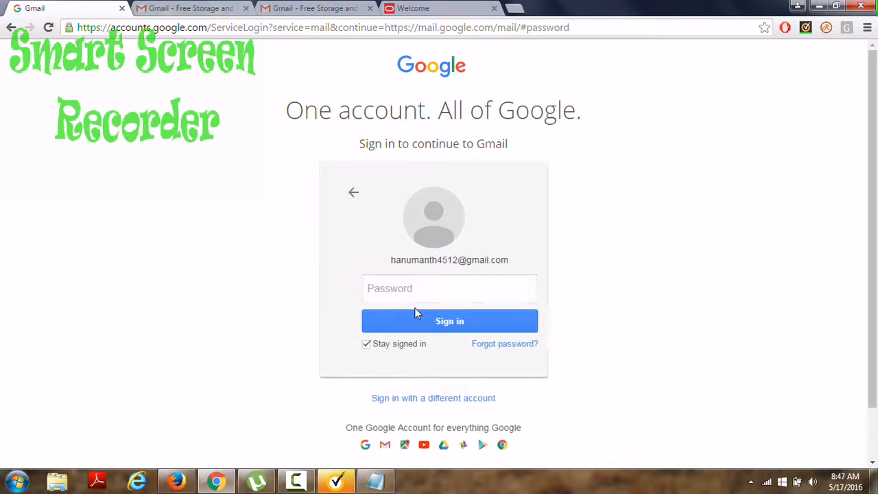
{"action": "type", "text": "•••"}
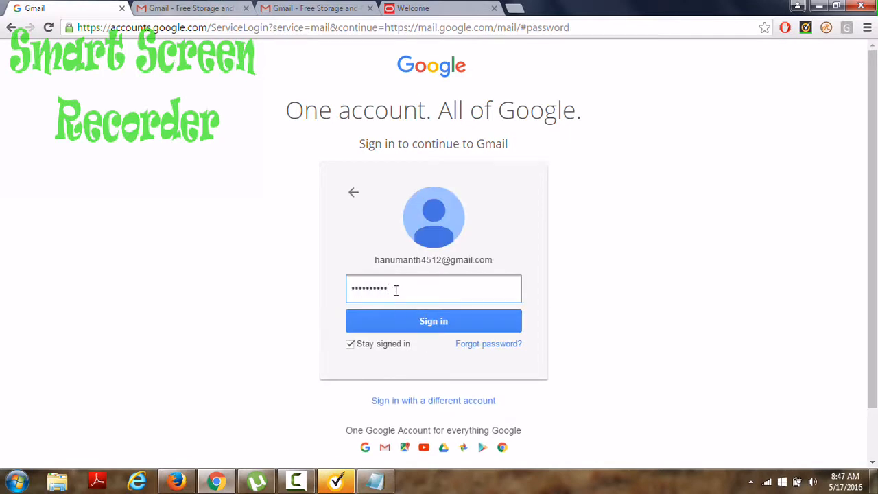
{"action": "key", "text": "Return"}
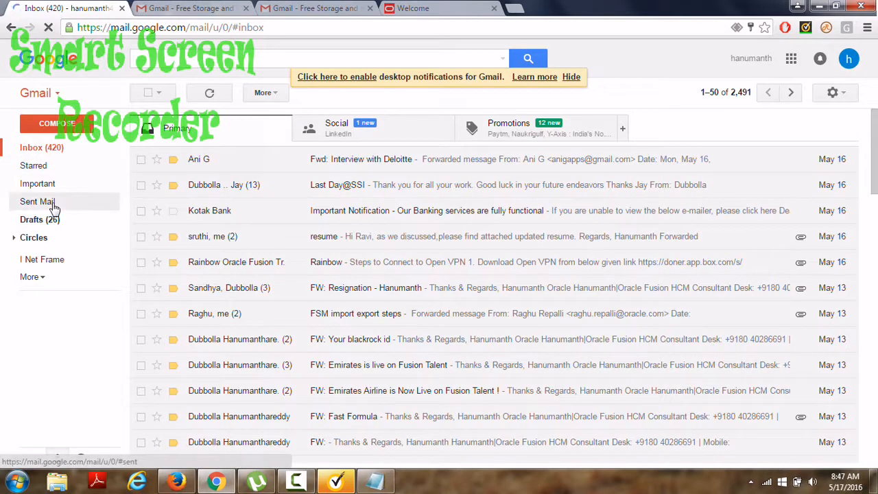
Open the sent 'Fusion New Batch URL' conversation and follow the GoToMeeting join link in its latest message.
{"action": "left_click", "coordinate": [54, 204]}
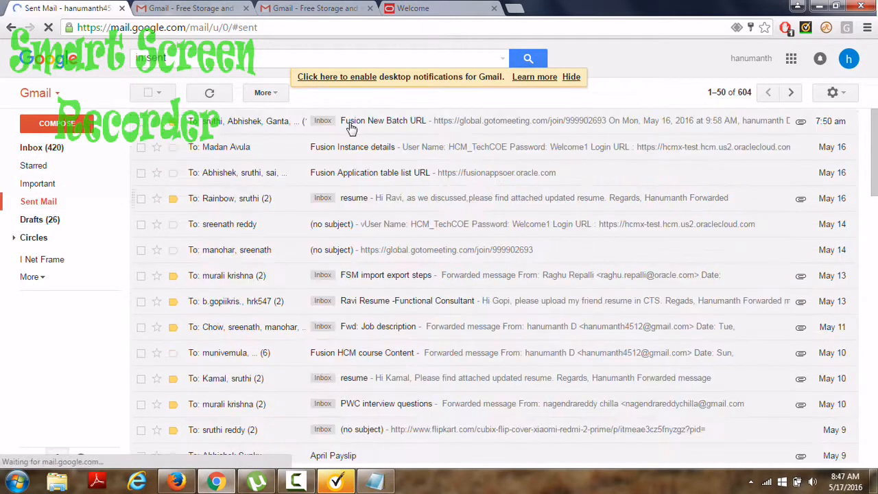
{"action": "left_click", "coordinate": [351, 129]}
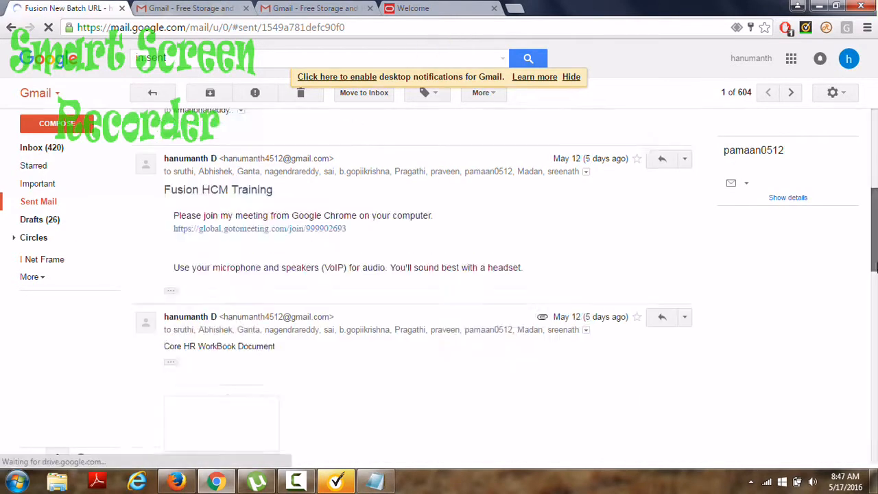
{"action": "scroll", "coordinate": [317, 266], "scroll_direction": "down", "scroll_amount": 3}
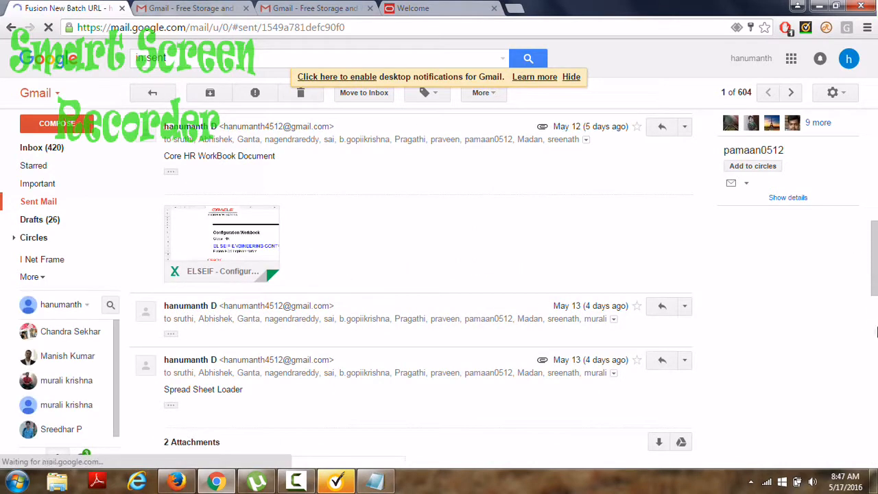
{"action": "left_click", "coordinate": [873, 315]}
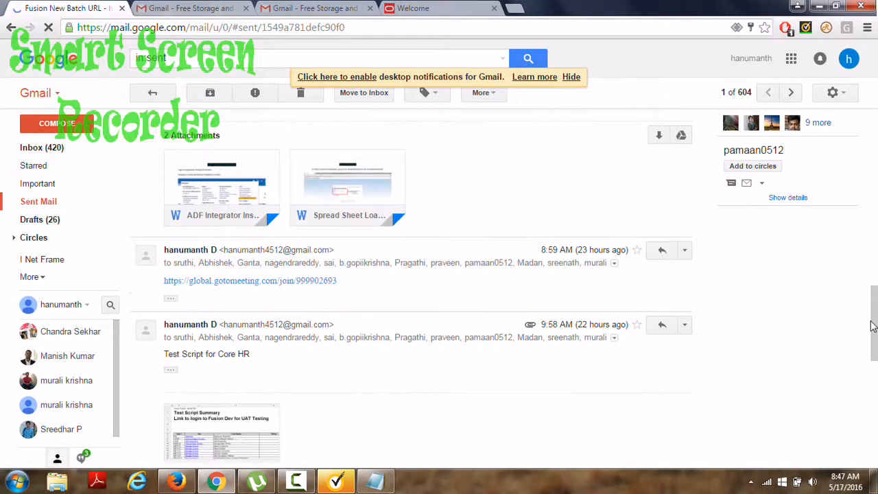
{"action": "left_click", "coordinate": [872, 365]}
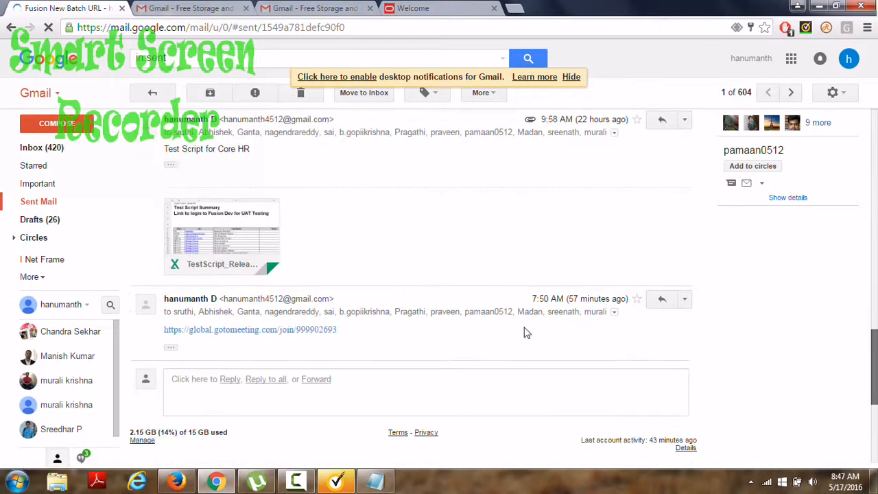
{"action": "left_click", "coordinate": [322, 333]}
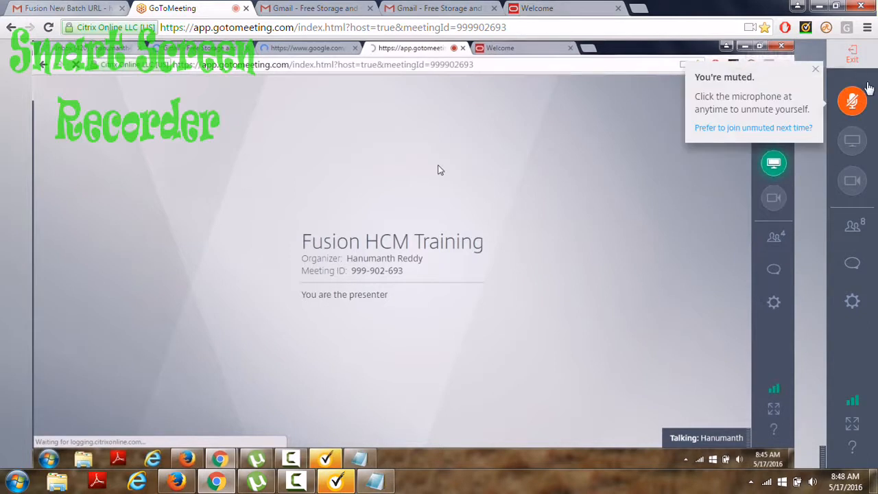
End the running meeting for everyone, then restart Fusion HCM Training from My Meetings.
{"action": "left_click", "coordinate": [853, 58]}
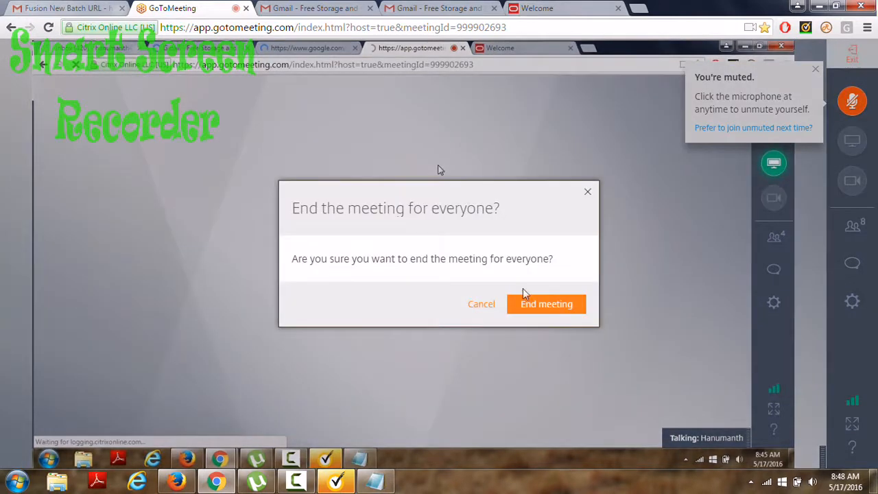
{"action": "left_click", "coordinate": [527, 306]}
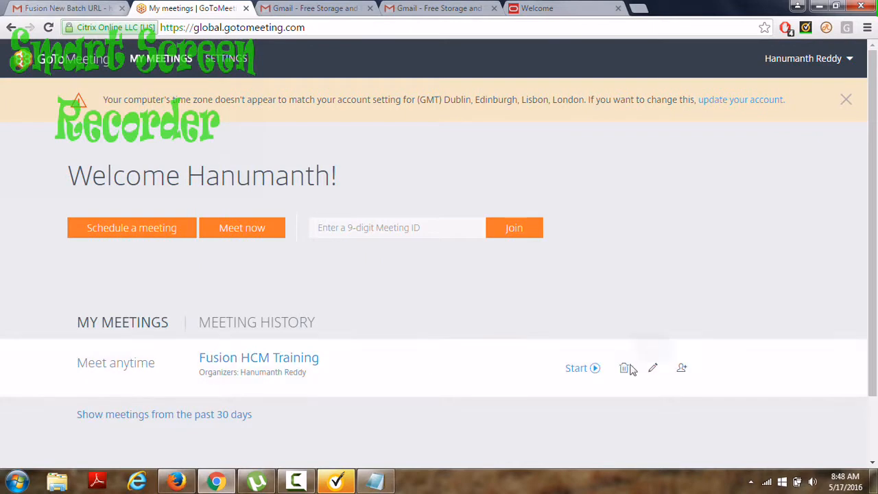
{"action": "left_click", "coordinate": [578, 370]}
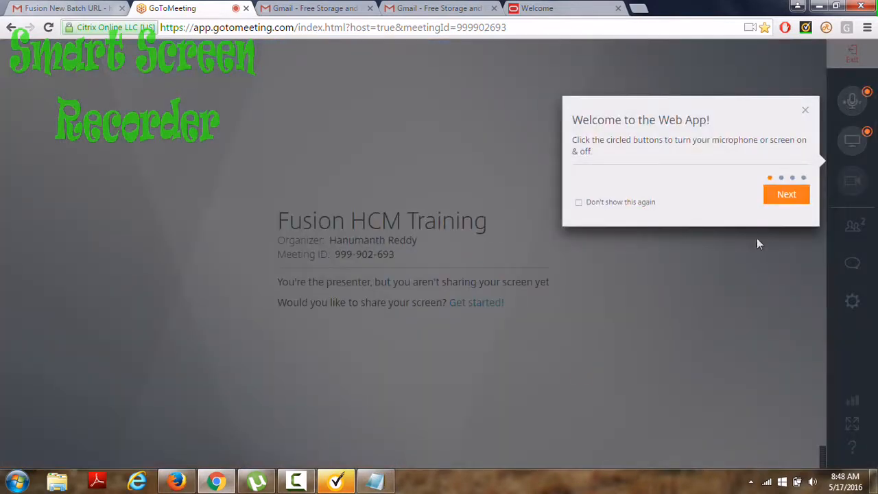
Step through and dismiss the GoToMeeting welcome tour.
{"action": "left_click", "coordinate": [789, 194]}
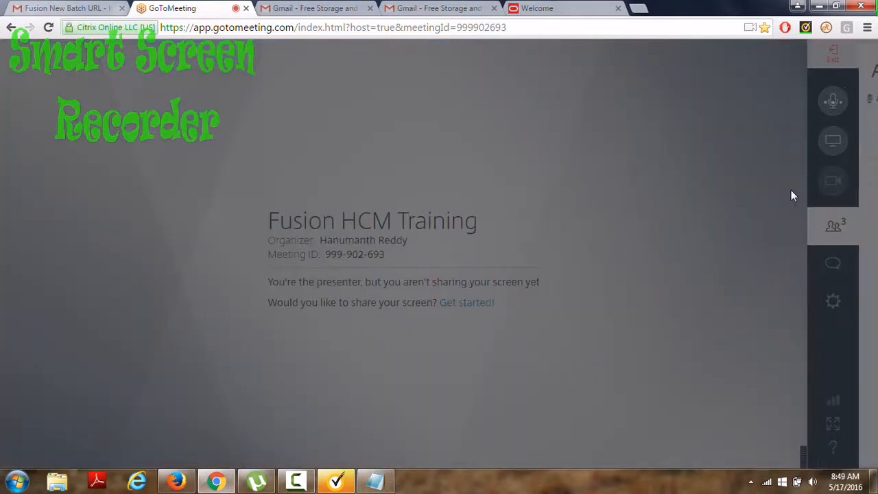
{"action": "left_click", "coordinate": [593, 260]}
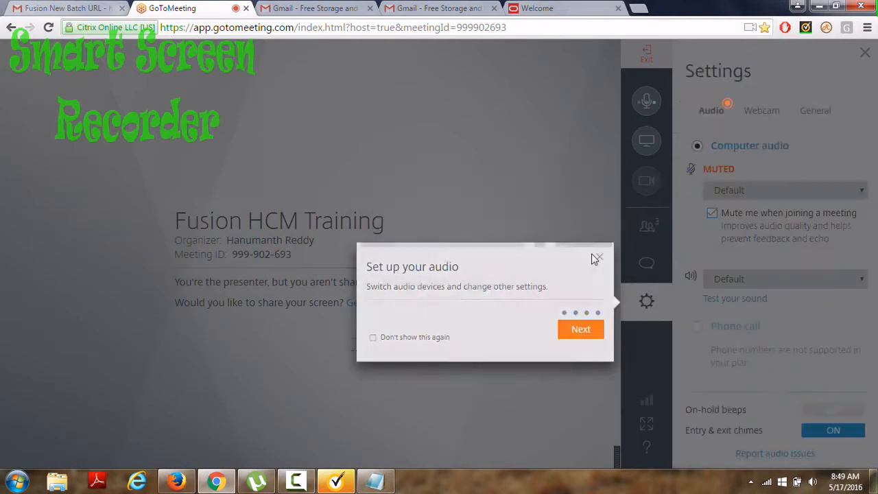
{"action": "left_click", "coordinate": [580, 331]}
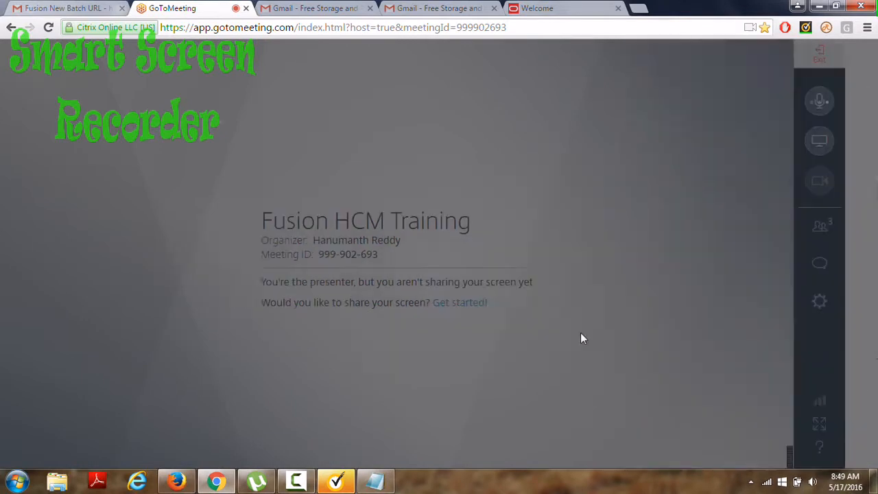
{"action": "left_click", "coordinate": [780, 137]}
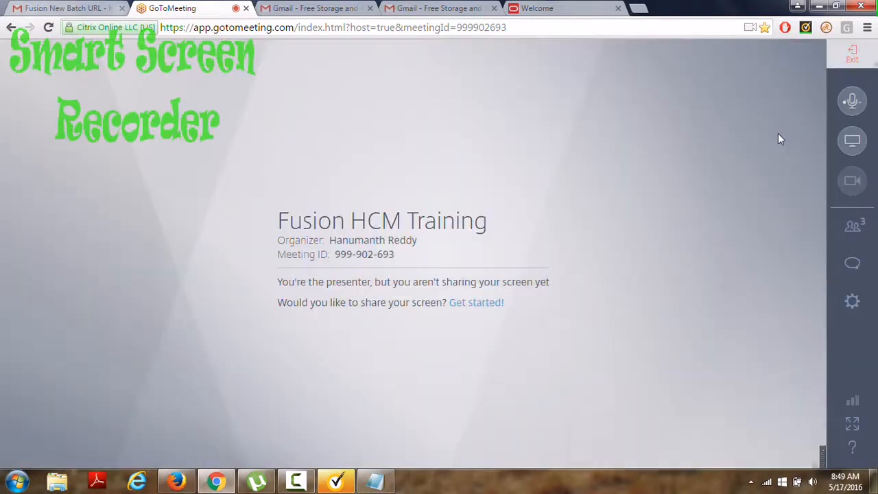
Share the entire screen, show the attendee list, and return to the Oracle HCM home page.
{"action": "left_click", "coordinate": [851, 142]}
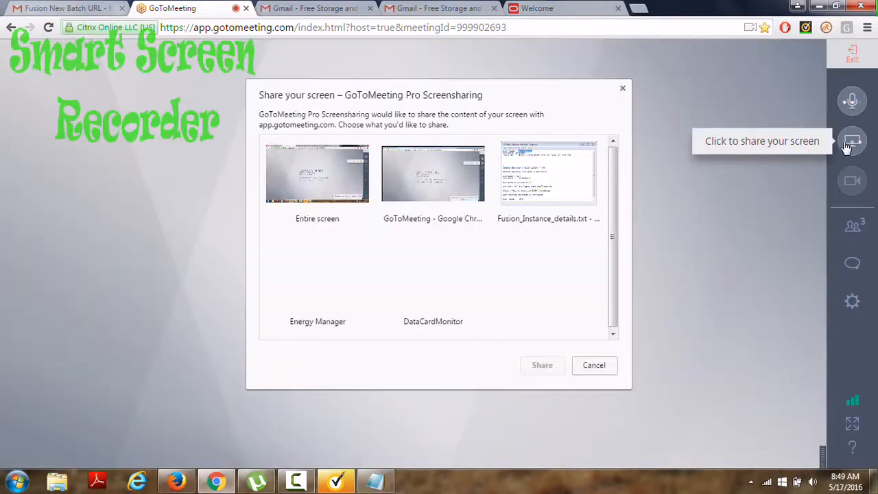
{"action": "left_click", "coordinate": [326, 184]}
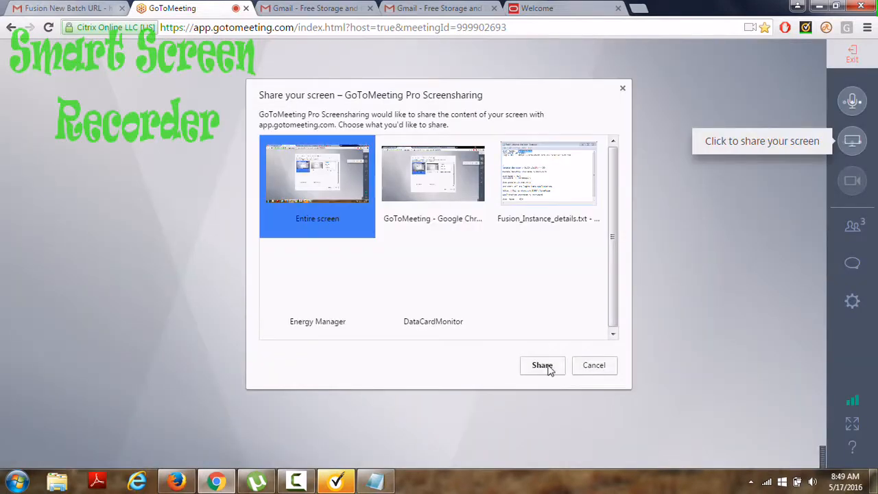
{"action": "left_click", "coordinate": [550, 368]}
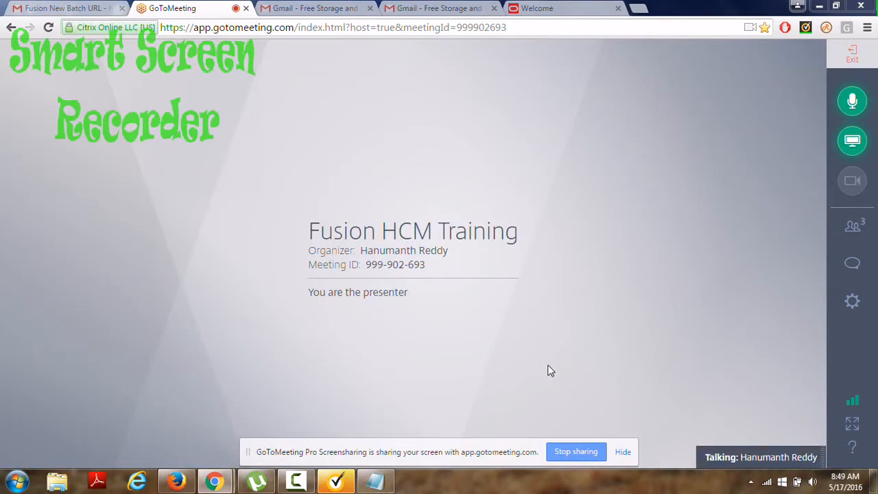
{"action": "left_click", "coordinate": [852, 225]}
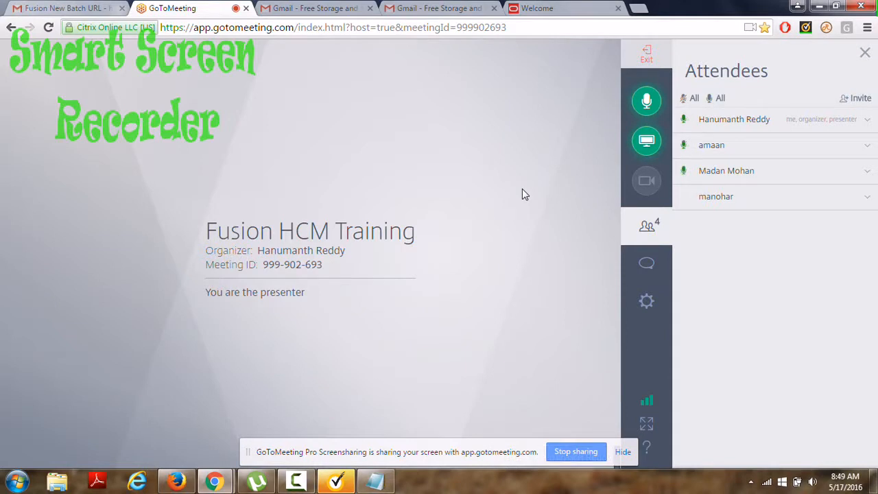
{"action": "left_click", "coordinate": [542, 7]}
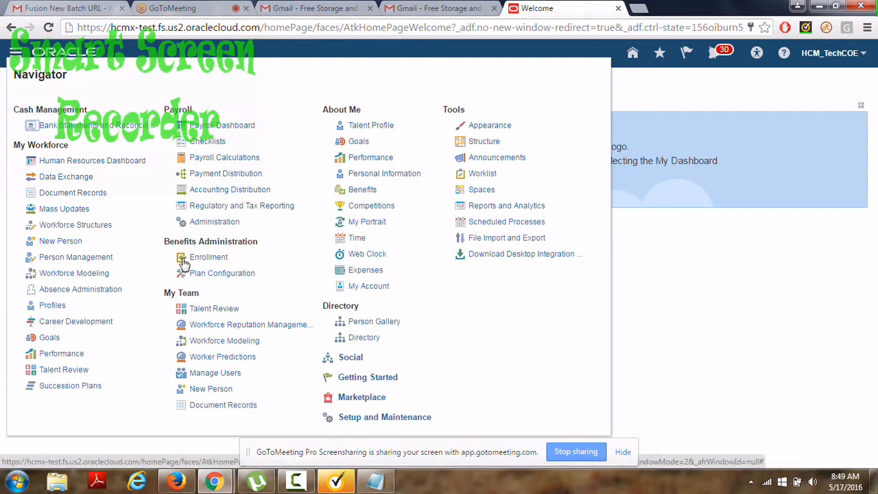
In Person Management, search person number 10005 effective as of 5/30/16.
{"action": "left_click", "coordinate": [78, 259]}
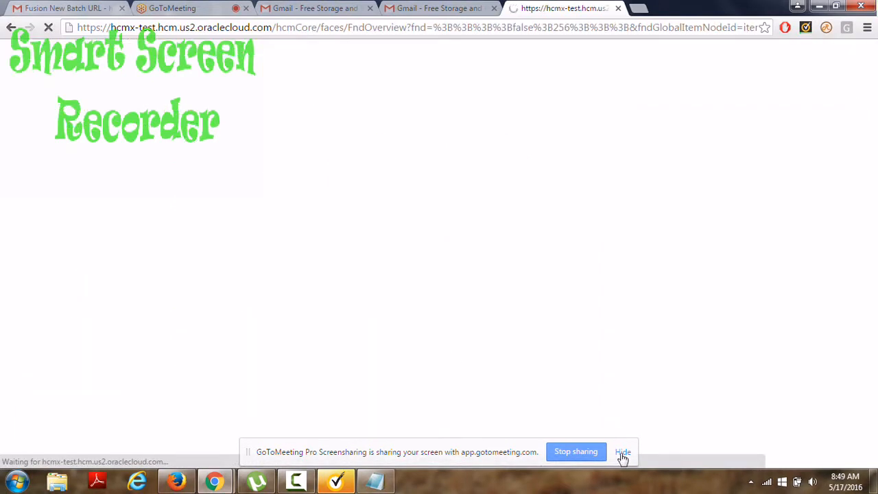
{"action": "left_click", "coordinate": [622, 454]}
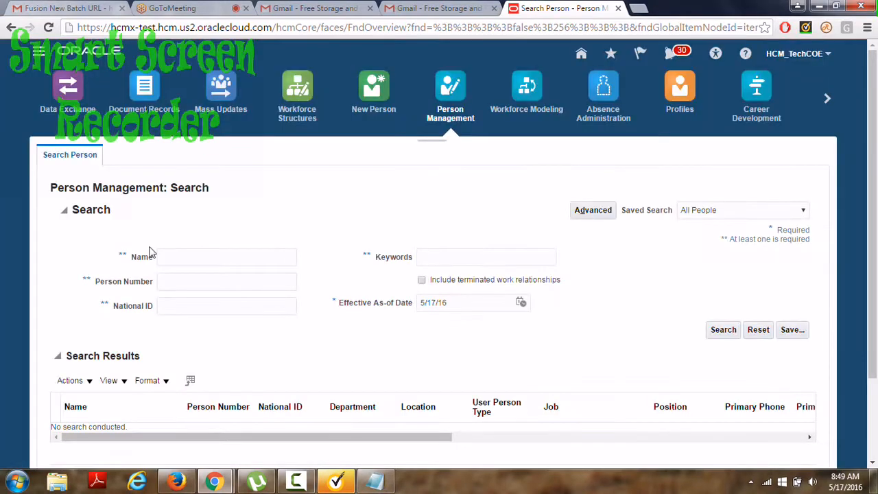
{"action": "left_click", "coordinate": [169, 279]}
{"action": "type", "text": "10005"}
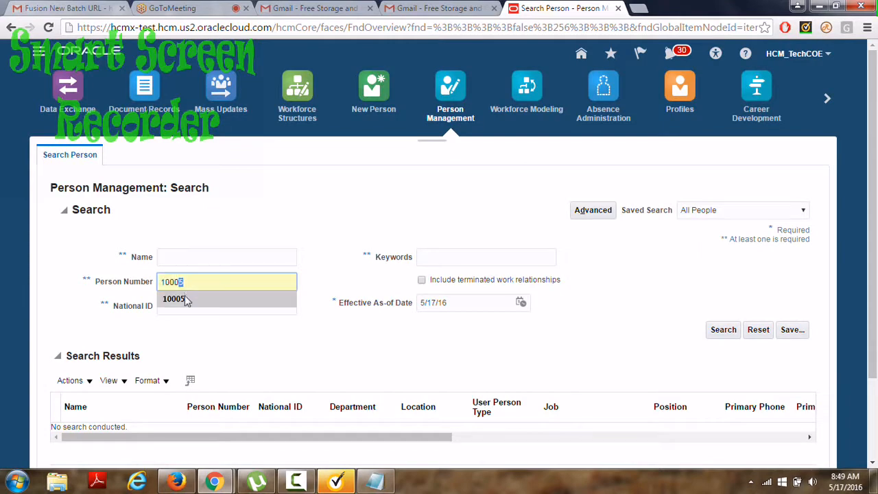
{"action": "left_click", "coordinate": [187, 299]}
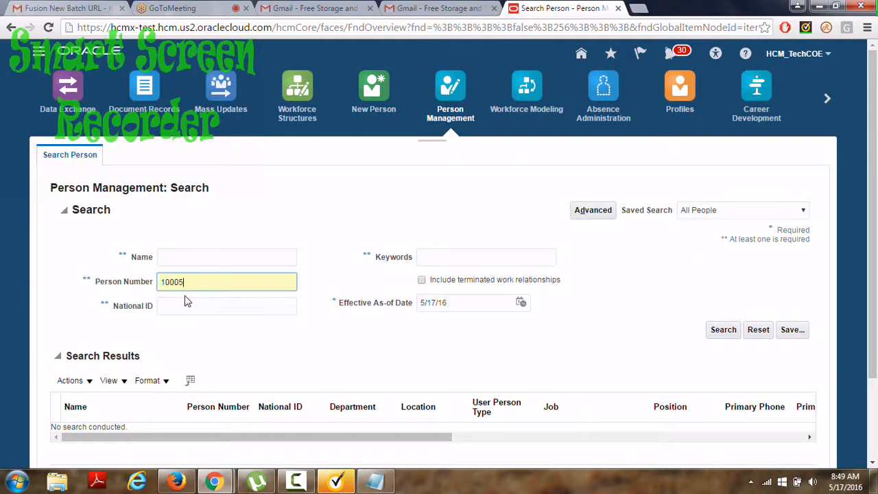
{"action": "left_click", "coordinate": [437, 302]}
{"action": "key", "text": "BackSpace"}
{"action": "key", "text": "BackSpace"}
{"action": "key", "text": "BackSpace"}
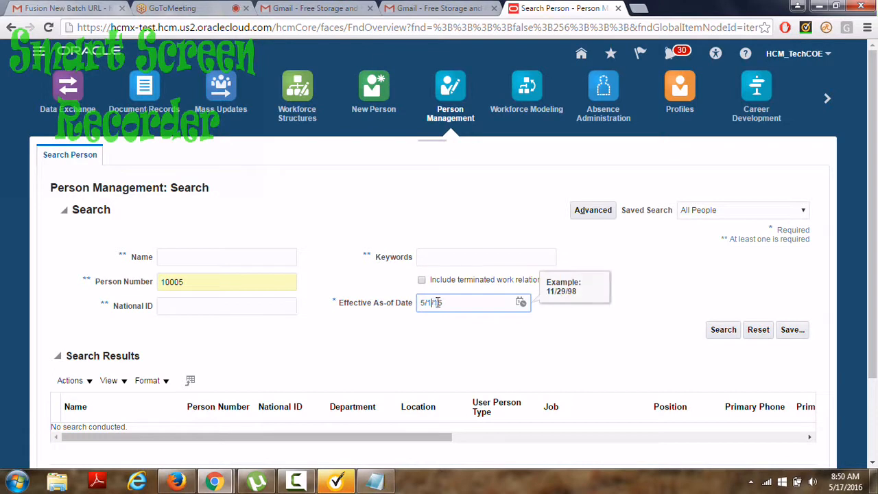
{"action": "type", "text": "30/"}
{"action": "left_click", "coordinate": [725, 330]}
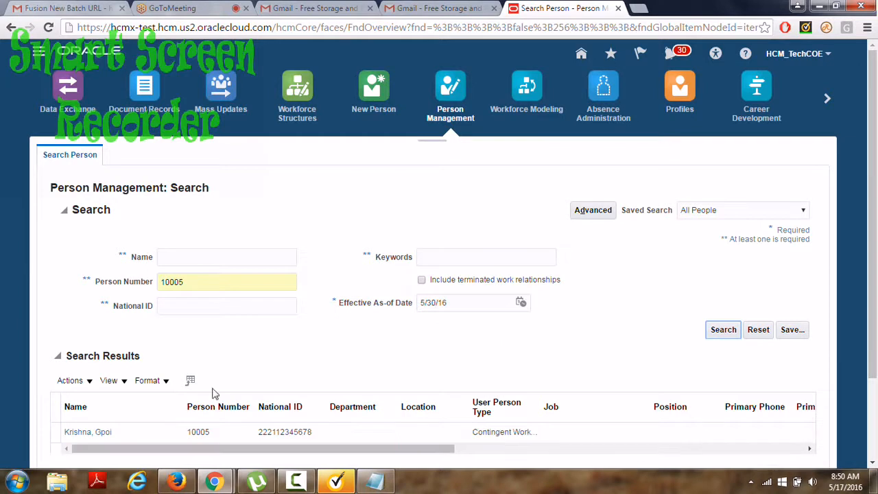
Select the 10005 result and open Actions > Personal and Employment.
{"action": "left_click", "coordinate": [123, 436]}
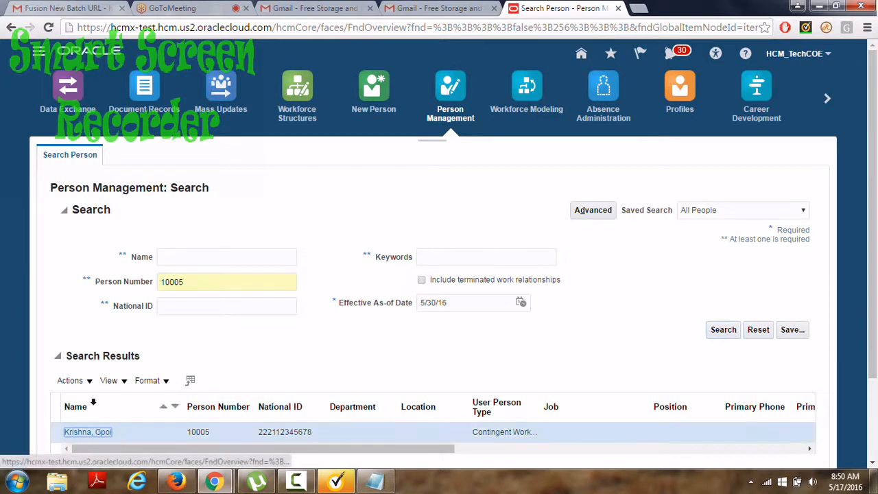
{"action": "left_click", "coordinate": [89, 381]}
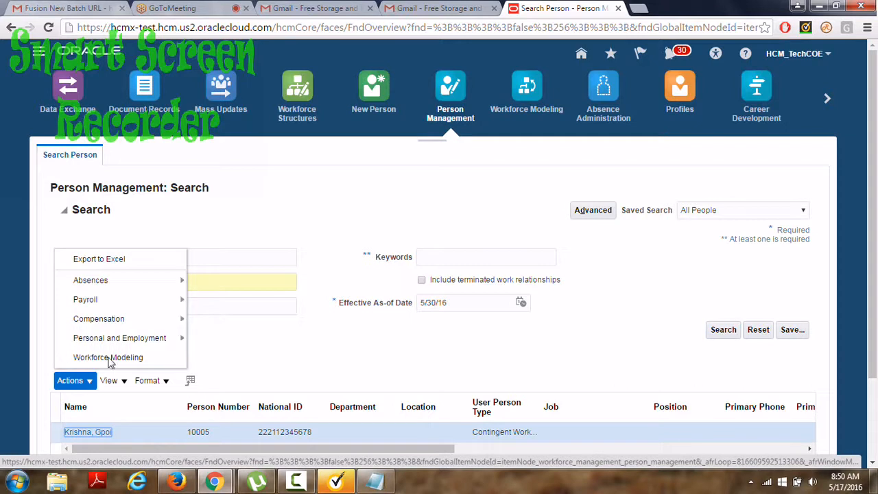
{"action": "mouse_move", "coordinate": [134, 343]}
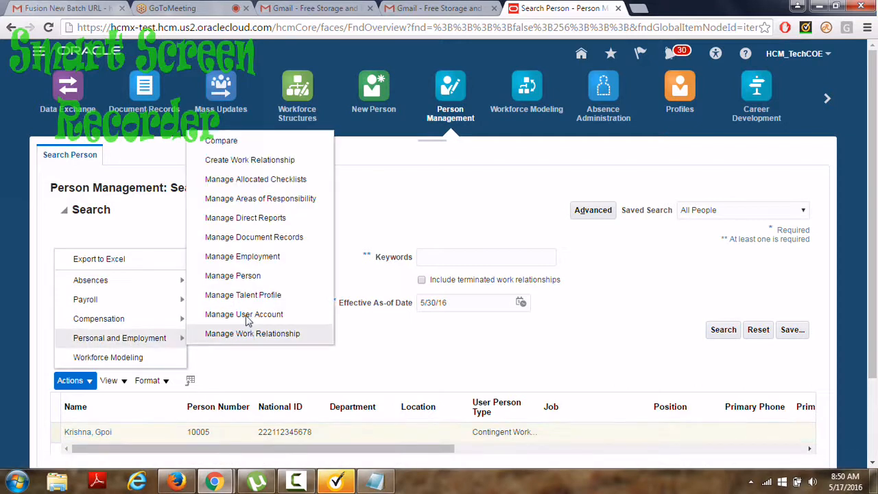
Open Manage Person for 10005 and edit its Biographical Information section.
{"action": "left_click", "coordinate": [251, 275]}
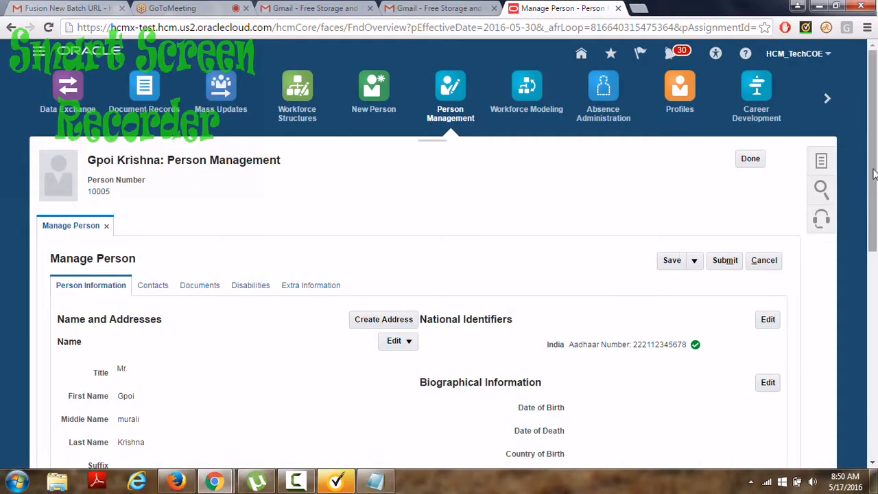
{"action": "left_click_drag", "start_coordinate": [875, 175], "coordinate": [876, 264]}
{"action": "left_click", "coordinate": [769, 193]}
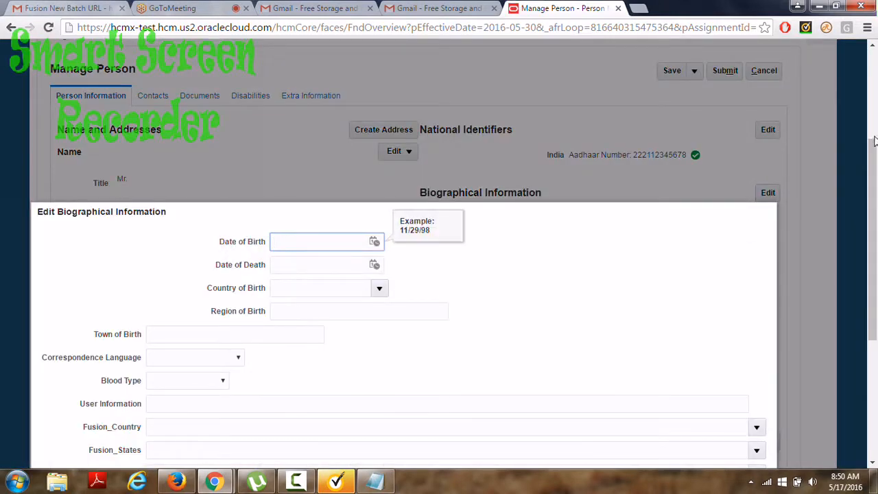
Enter 'this employee' in the User Information field.
{"action": "left_click_drag", "start_coordinate": [875, 177], "coordinate": [875, 232]}
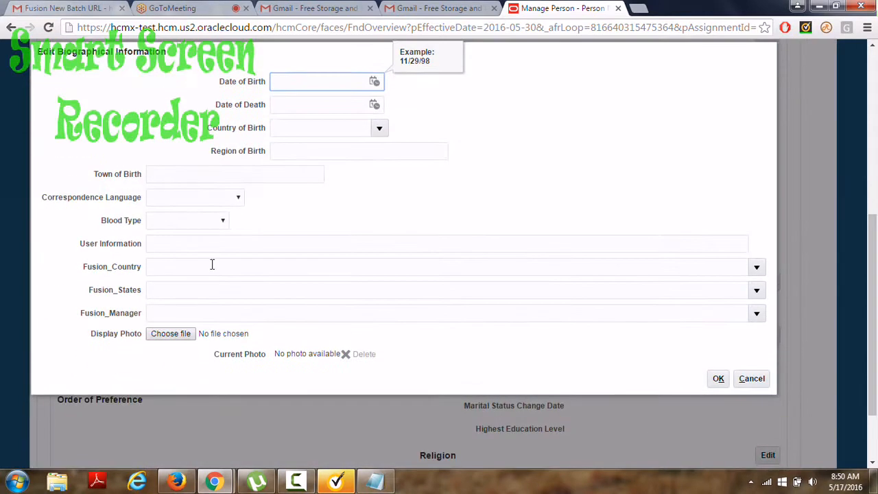
{"action": "left_click", "coordinate": [175, 246]}
{"action": "left_click", "coordinate": [166, 269]}
{"action": "left_click", "coordinate": [165, 289]}
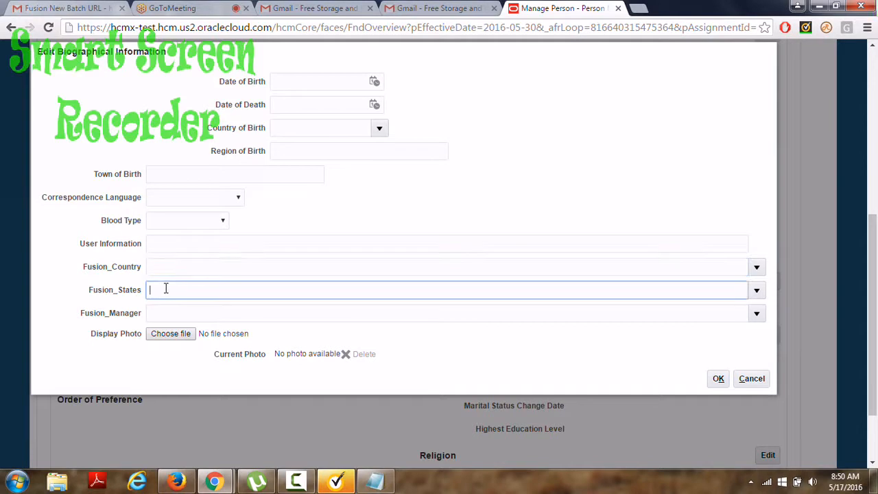
{"action": "left_click", "coordinate": [165, 313]}
{"action": "left_click", "coordinate": [171, 243]}
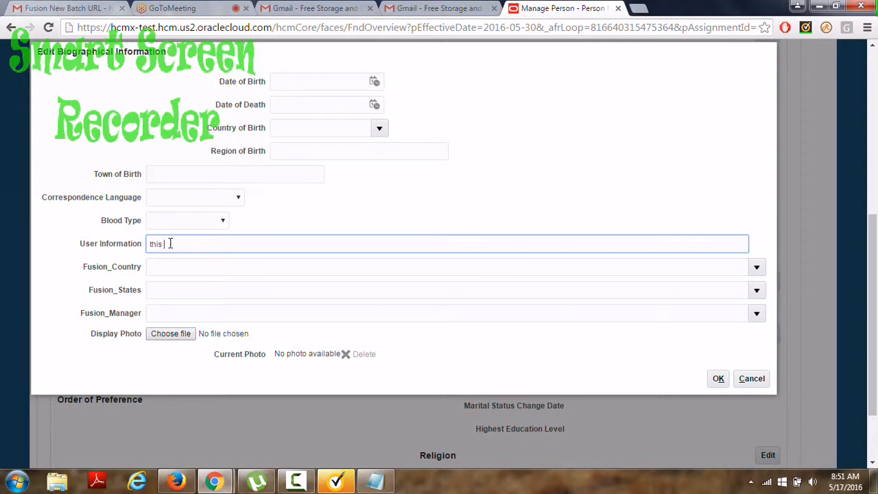
{"action": "type", "text": "ployee"}
Try India, then United States as Fusion_Country, checking each country's Fusion_States list.
{"action": "left_click", "coordinate": [173, 269]}
{"action": "left_click", "coordinate": [756, 267]}
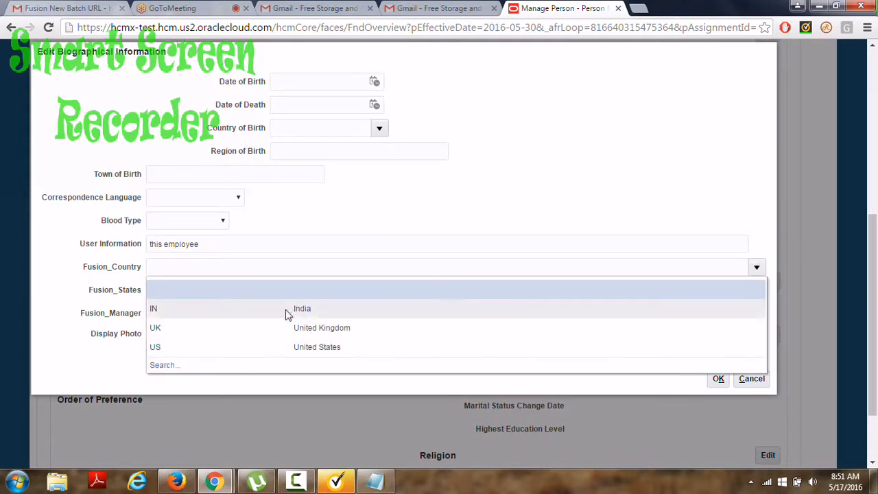
{"action": "left_click", "coordinate": [292, 310]}
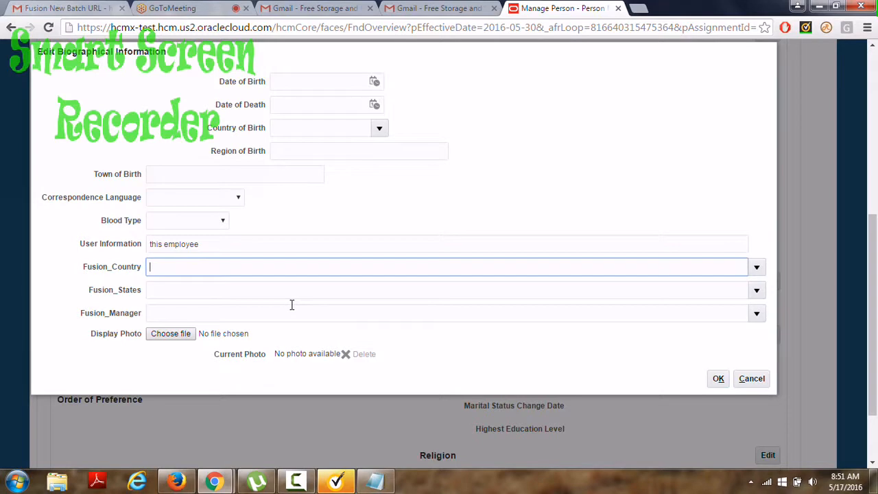
{"action": "left_click", "coordinate": [312, 290]}
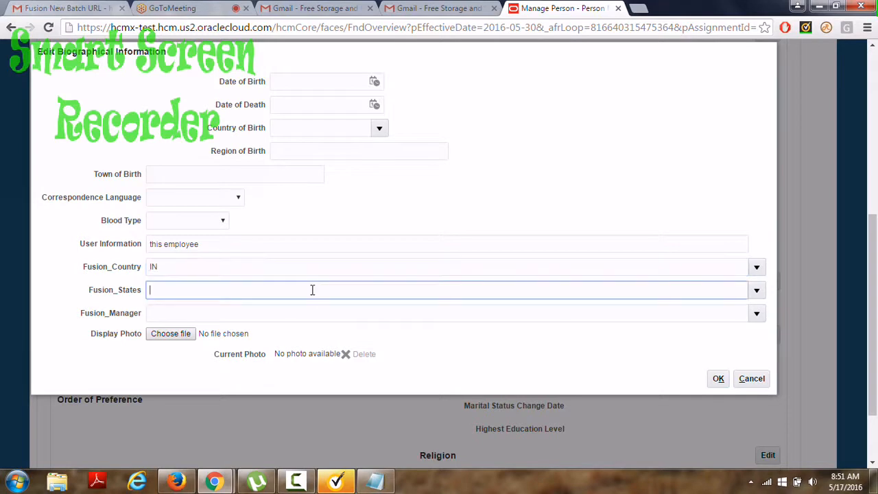
{"action": "left_click", "coordinate": [758, 289]}
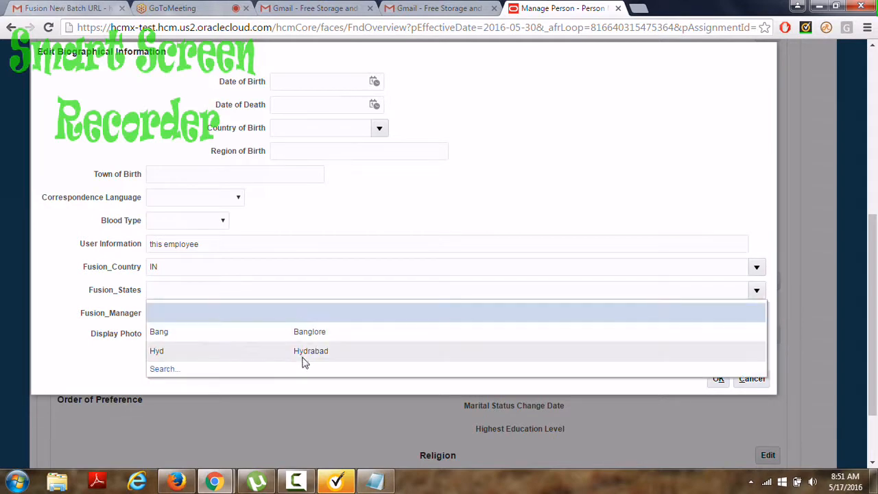
{"action": "left_click", "coordinate": [163, 267]}
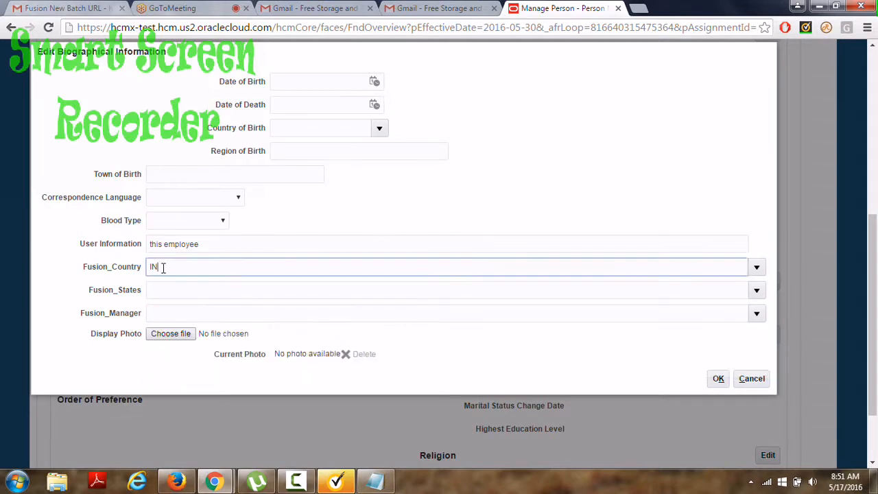
{"action": "left_click", "coordinate": [756, 268]}
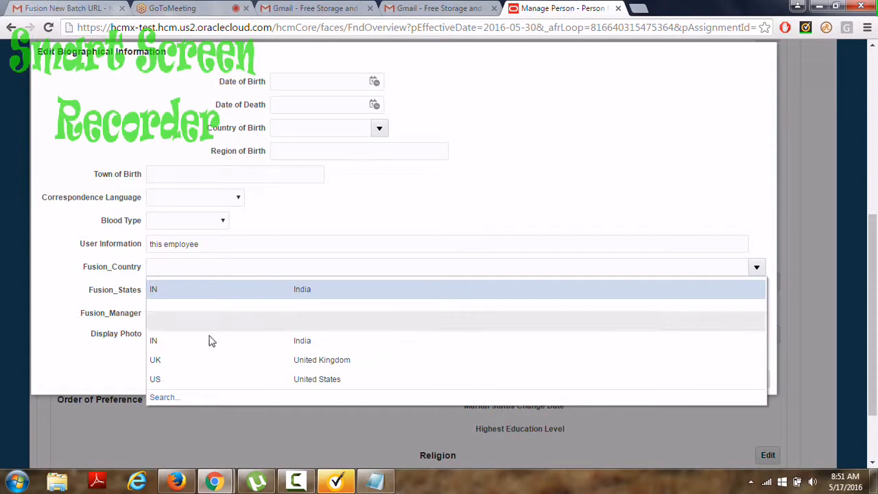
{"action": "left_click", "coordinate": [165, 378]}
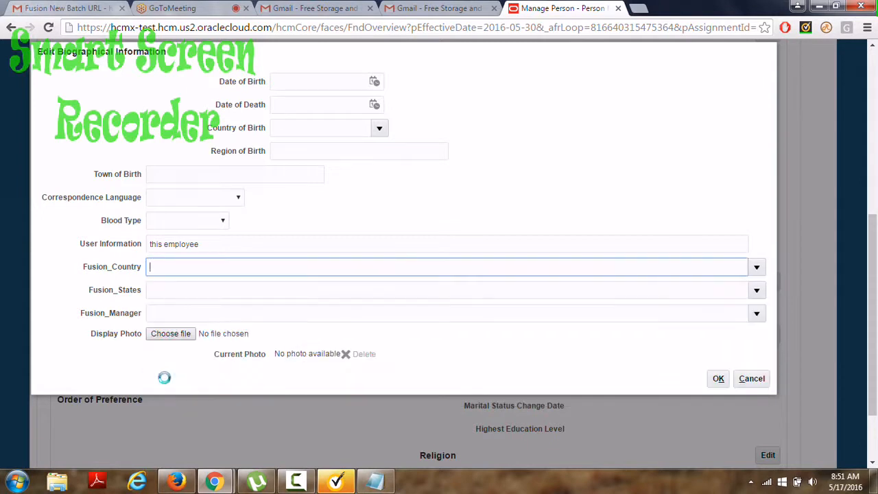
{"action": "left_click", "coordinate": [356, 290]}
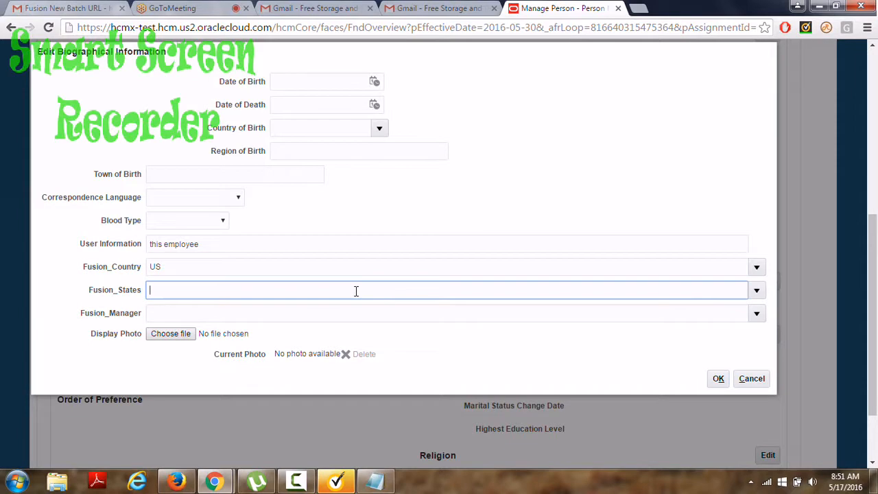
{"action": "left_click", "coordinate": [758, 289]}
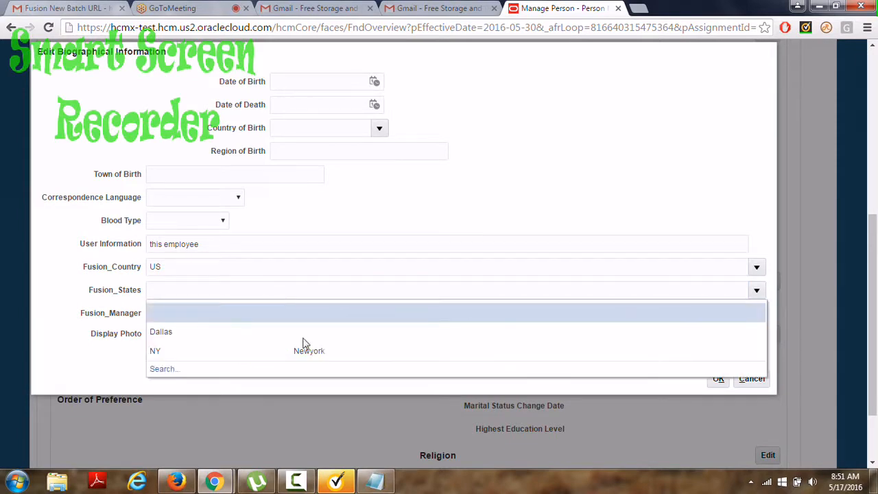
Set Fusion_Country to United Kingdom and Fusion_States to BT (British).
{"action": "left_click", "coordinate": [184, 267]}
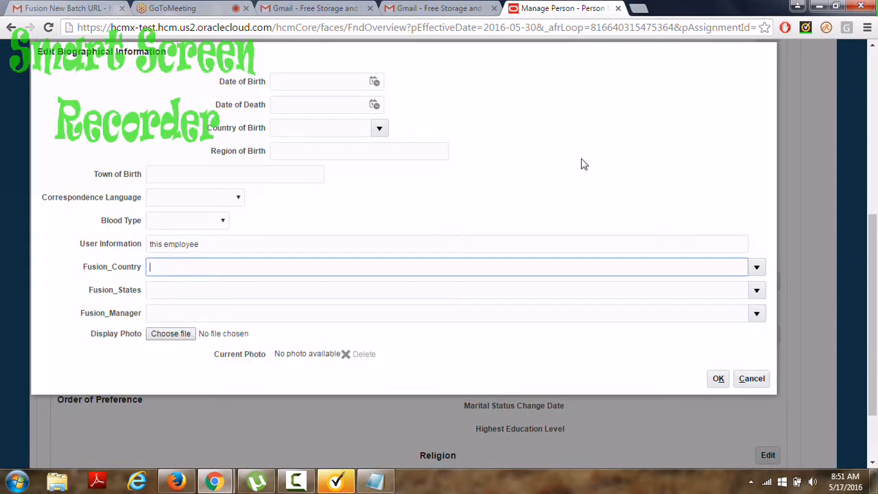
{"action": "left_click", "coordinate": [757, 269]}
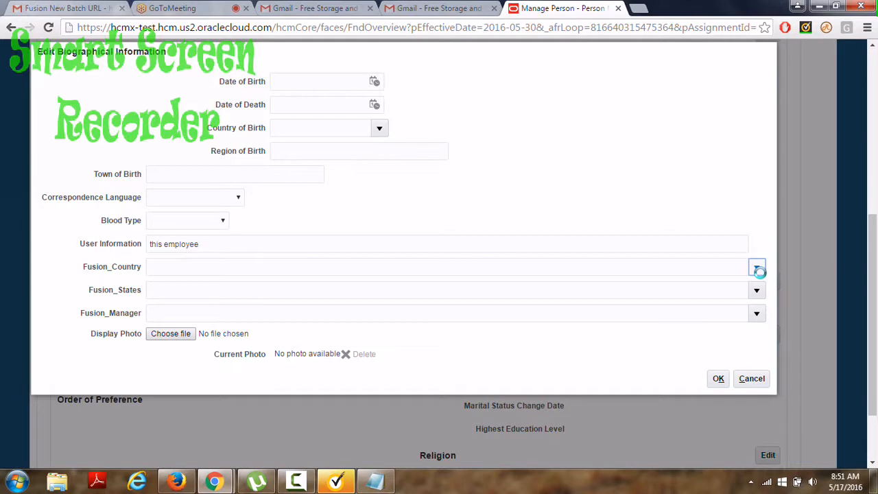
{"action": "left_click", "coordinate": [758, 269]}
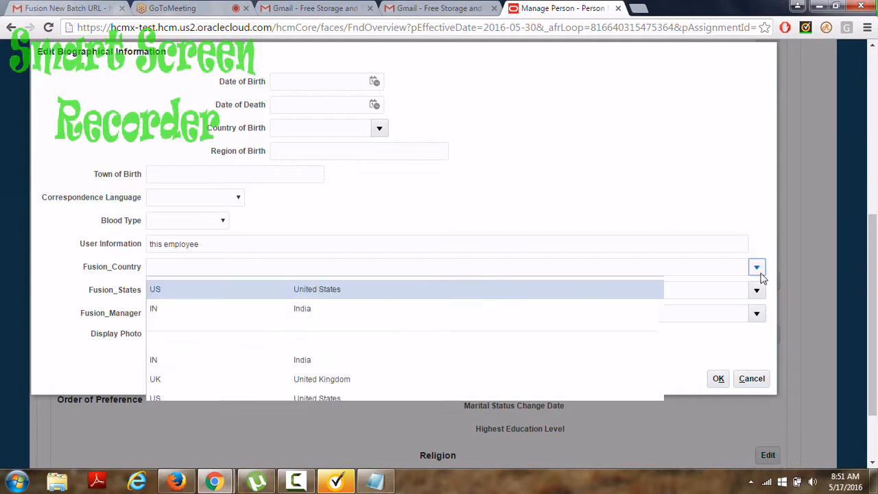
{"action": "left_click", "coordinate": [159, 380]}
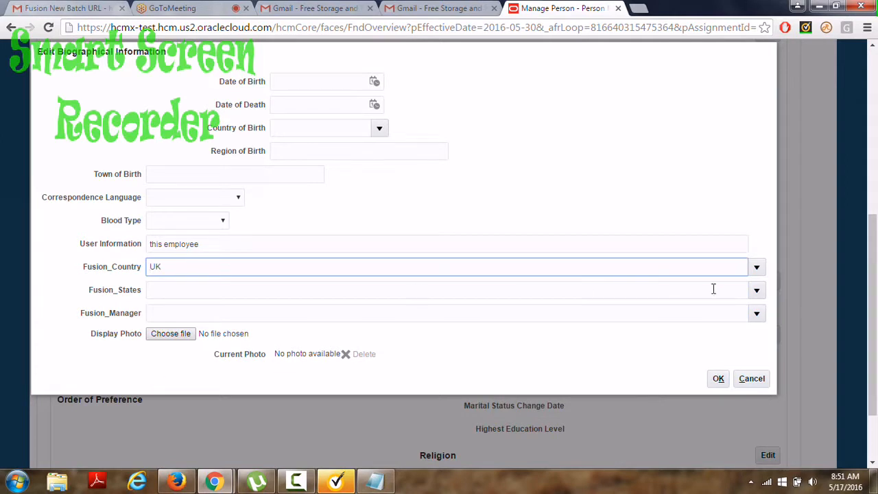
{"action": "left_click", "coordinate": [758, 292]}
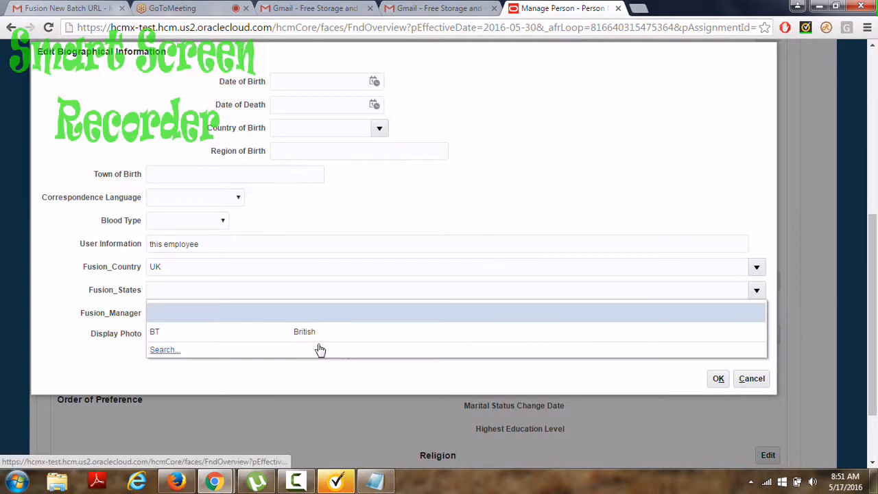
{"action": "left_click", "coordinate": [306, 334]}
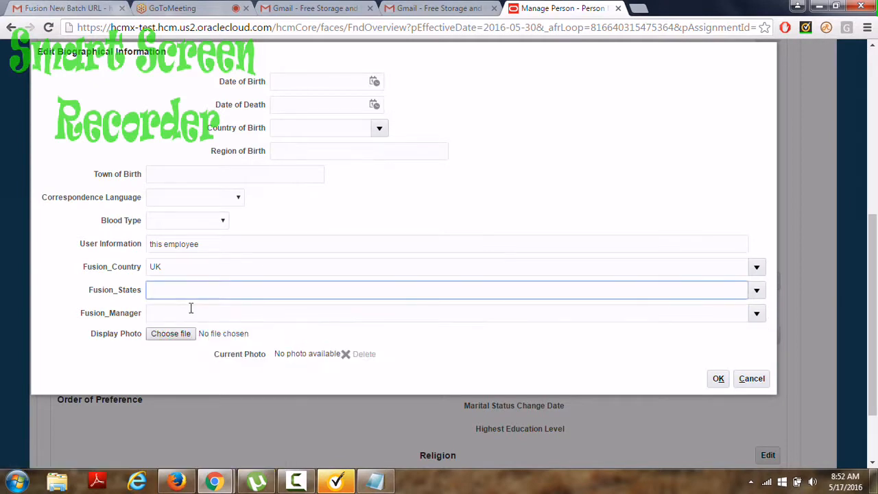
{"action": "left_click", "coordinate": [191, 312]}
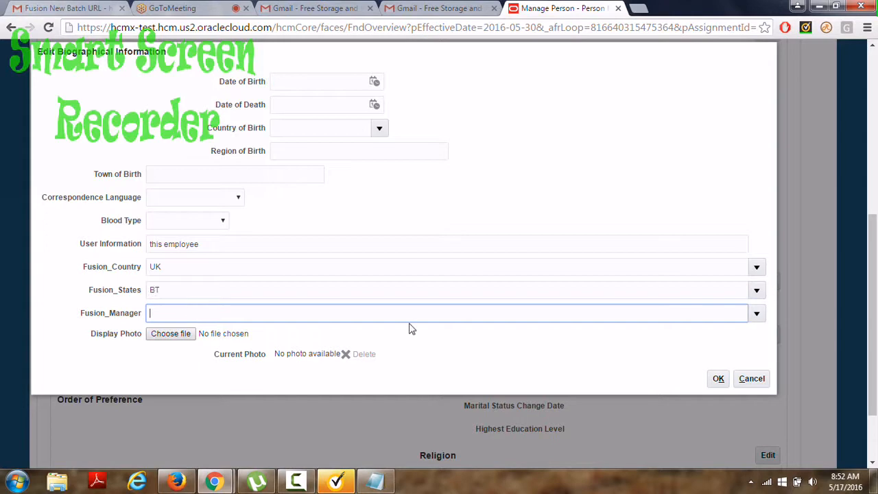
Set Fusion_Manager to 10007 and review the completed biographical dialog.
{"action": "left_click", "coordinate": [756, 316]}
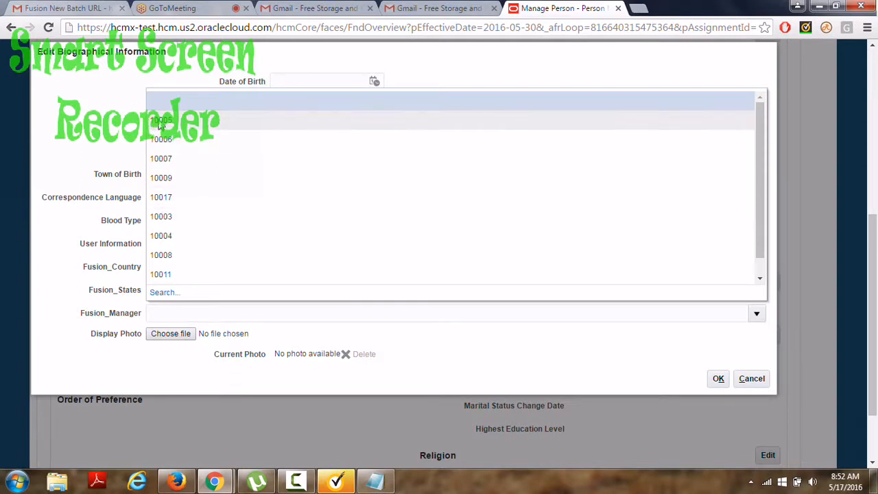
{"action": "left_click", "coordinate": [163, 155]}
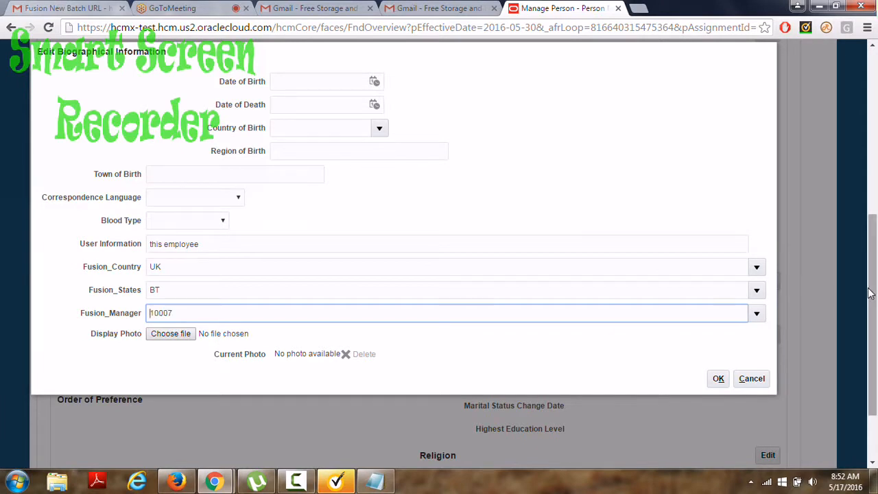
{"action": "left_click_drag", "start_coordinate": [870, 293], "coordinate": [873, 266]}
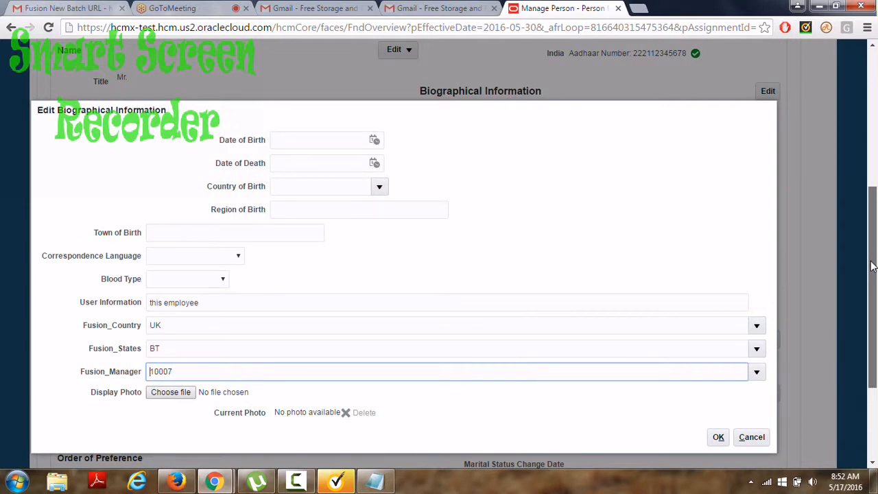
{"action": "left_click_drag", "start_coordinate": [872, 266], "coordinate": [875, 116]}
{"action": "scroll", "coordinate": [876, 161], "scroll_direction": "down", "scroll_amount": 3}
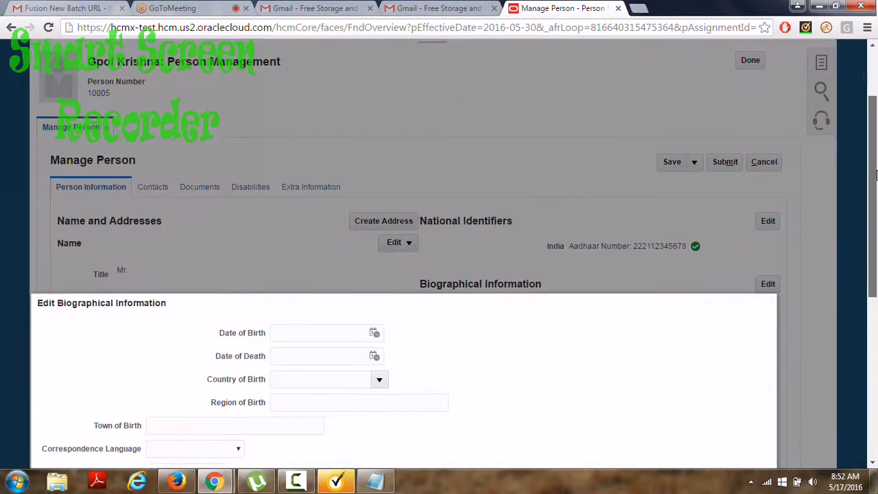
{"action": "left_click_drag", "start_coordinate": [876, 175], "coordinate": [875, 278]}
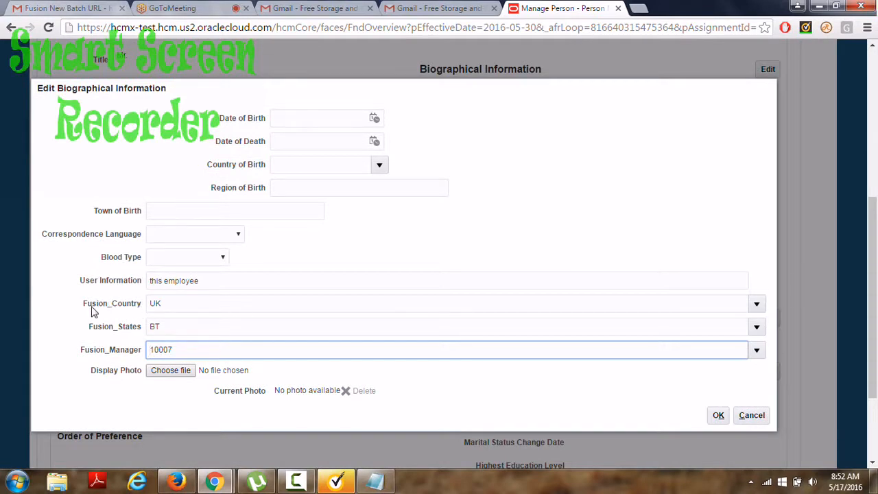
Cancel the biographical form, discarding the changes.
{"action": "left_click", "coordinate": [416, 307]}
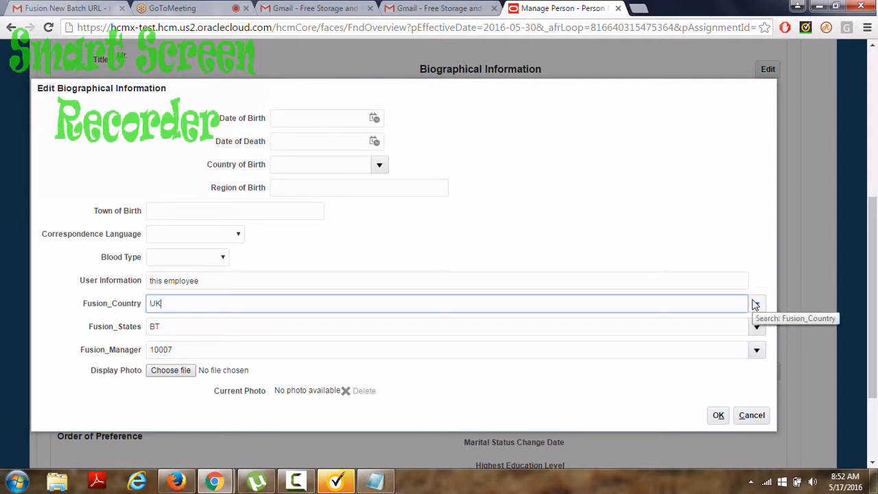
{"action": "left_click", "coordinate": [752, 416]}
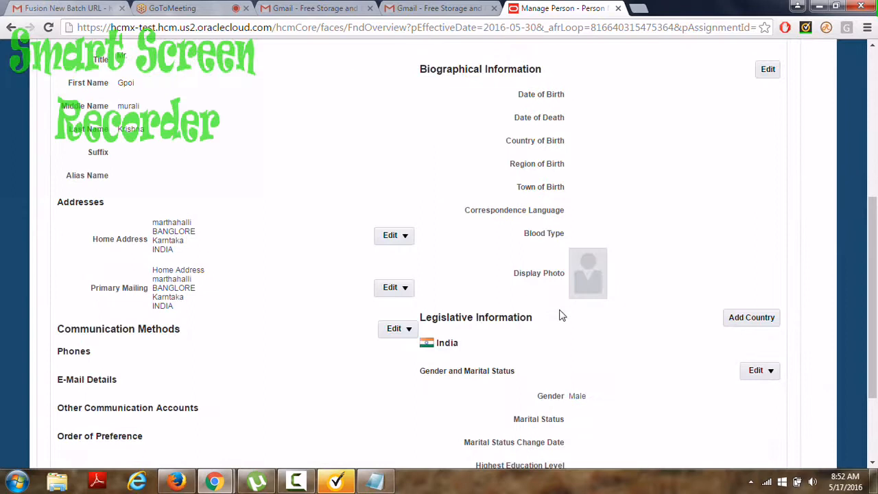
{"action": "left_click_drag", "start_coordinate": [874, 231], "coordinate": [870, 70]}
Go to Setup and Maintenance and search tasks for 'manage desc'.
{"action": "left_click", "coordinate": [289, 122]}
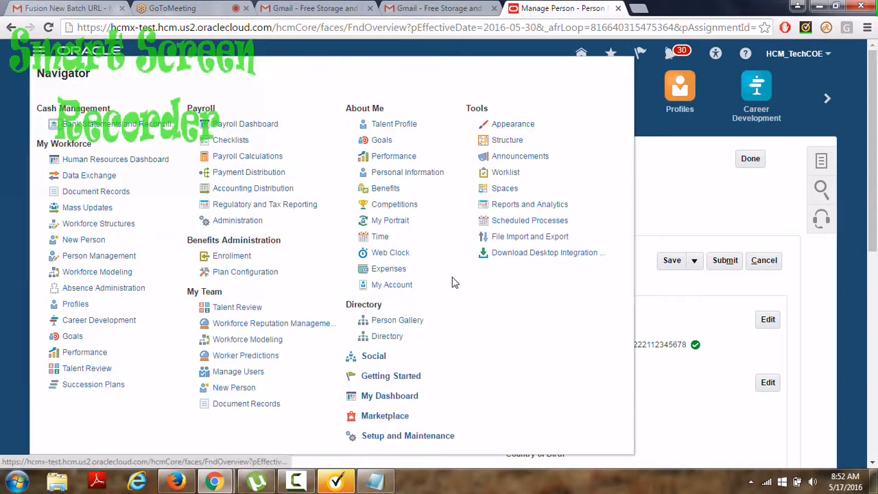
{"action": "left_click", "coordinate": [409, 439]}
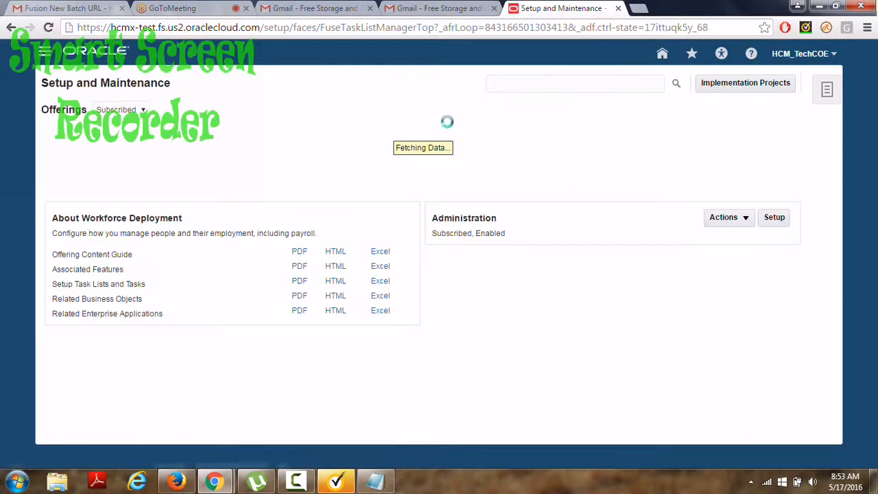
{"action": "left_click", "coordinate": [512, 85]}
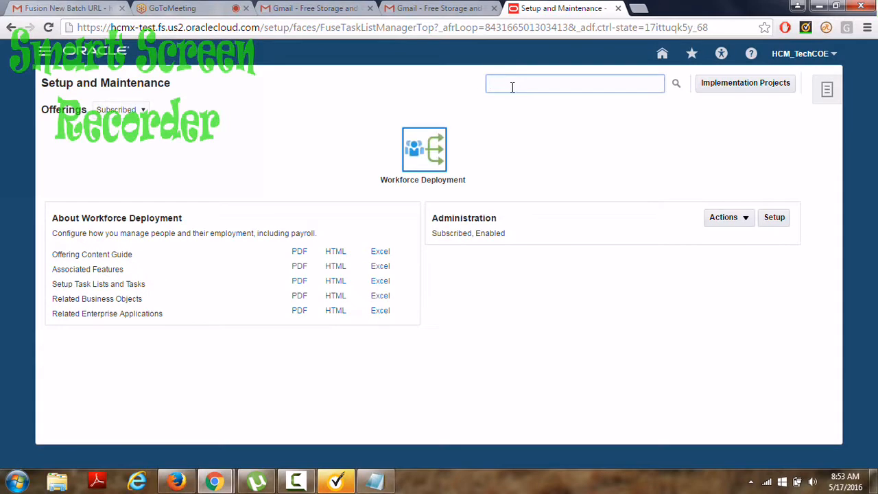
{"action": "type", "text": "manage desc"}
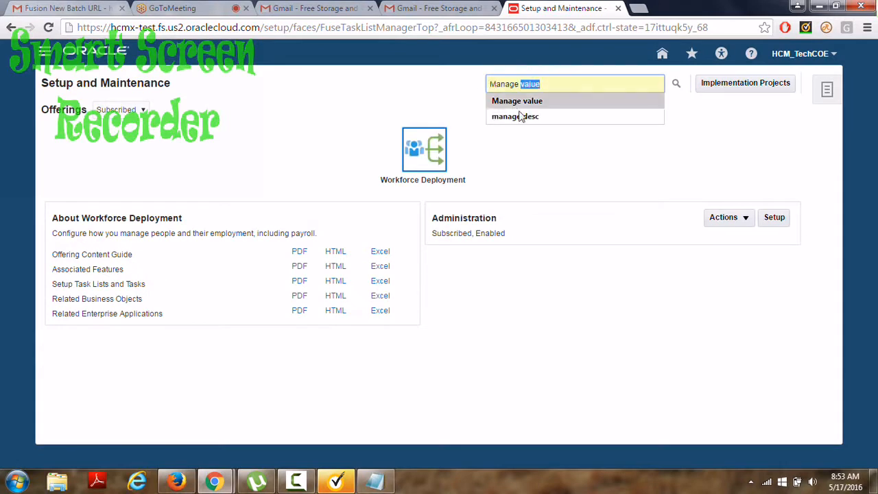
{"action": "left_click", "coordinate": [525, 121]}
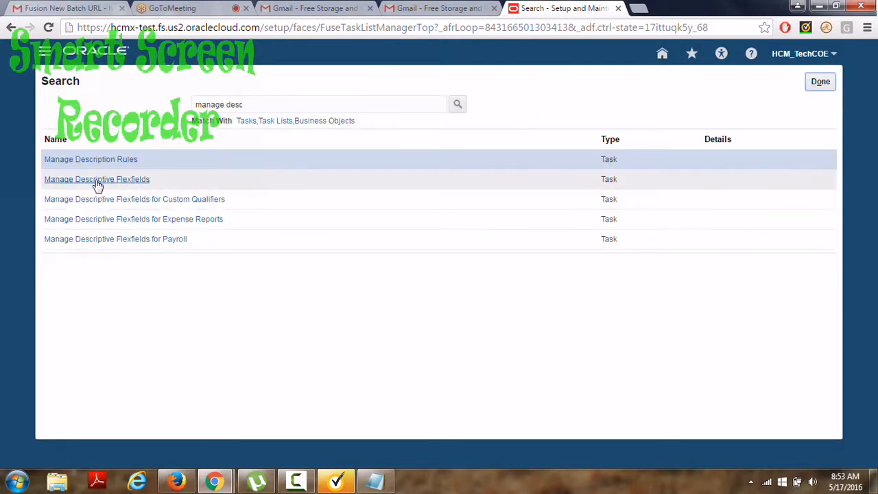
In Manage Descriptive Flexfields, search 'Person' and edit the Persons Attributes flexfield.
{"action": "left_click", "coordinate": [98, 180]}
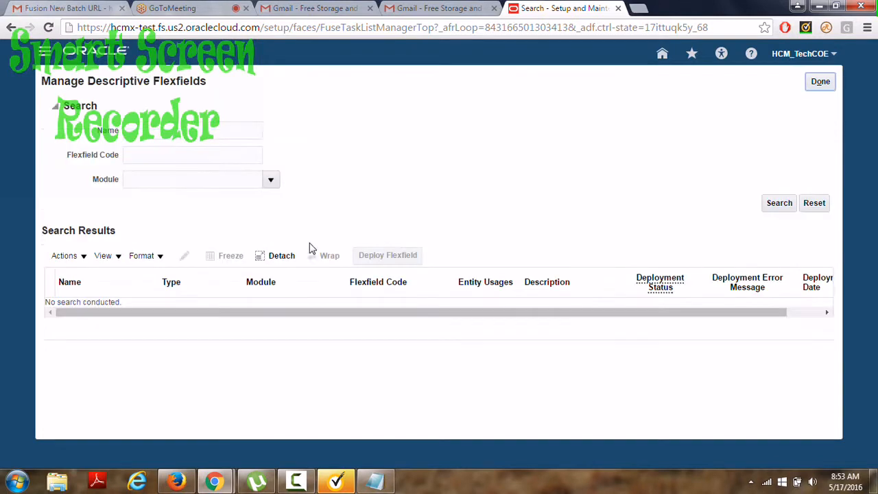
{"action": "left_click", "coordinate": [136, 133]}
{"action": "type", "text": "P"}
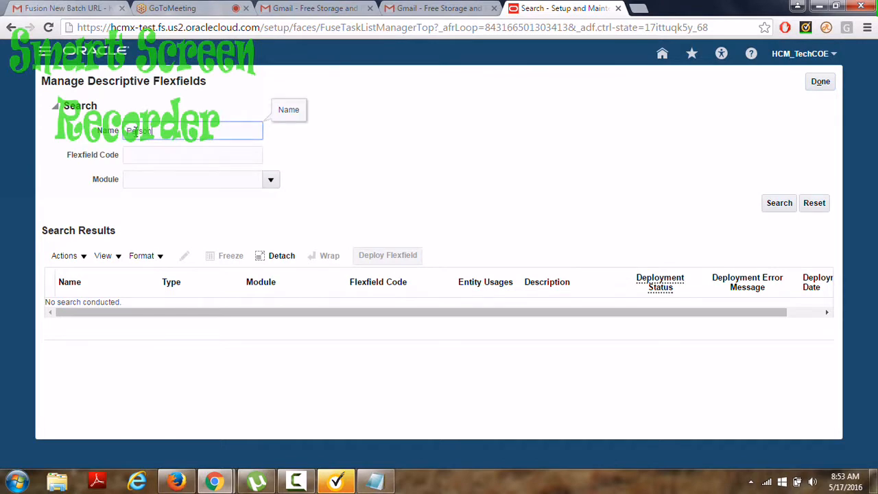
{"action": "type", "text": "erson"}
{"action": "key", "text": "Return"}
{"action": "left_click", "coordinate": [84, 331]}
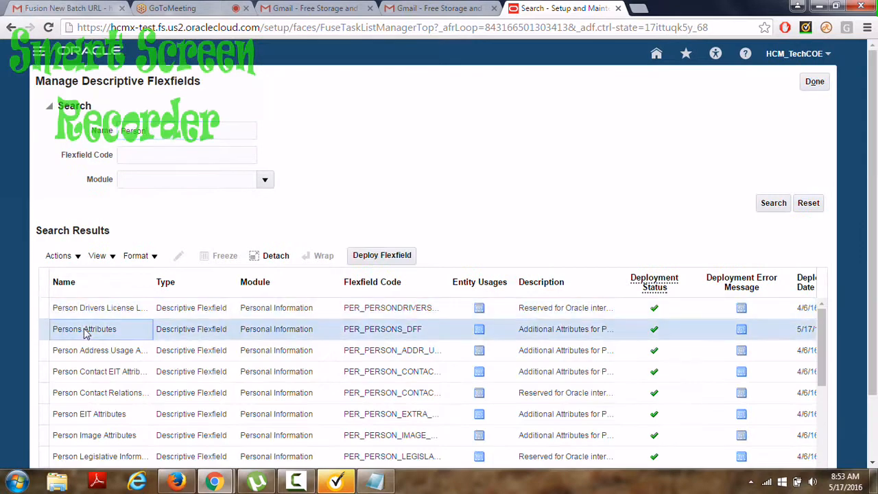
{"action": "scroll", "coordinate": [177, 259], "scroll_direction": "down", "scroll_amount": 1}
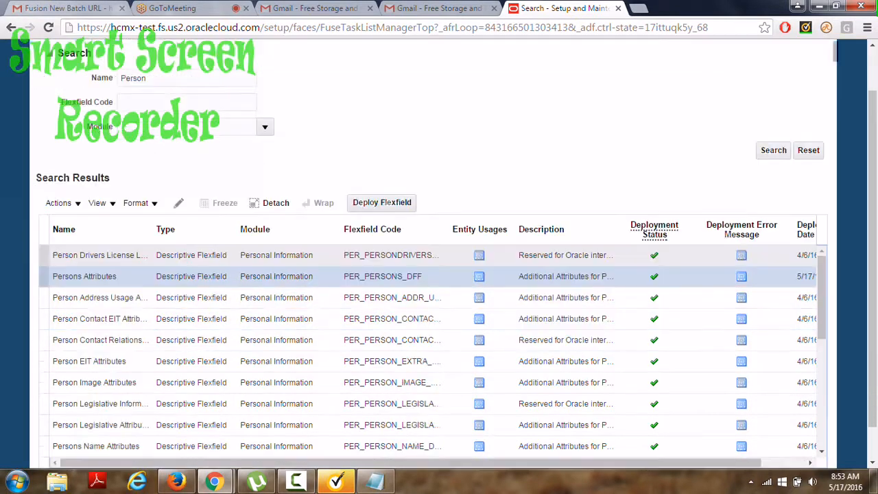
{"action": "left_click", "coordinate": [178, 207]}
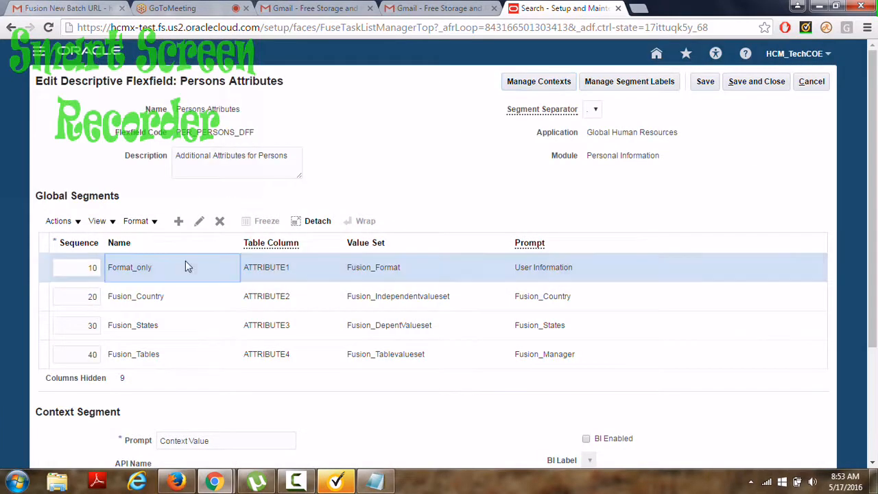
Check the Format_only segment, then set Fusion_Country's display size to 10 and save.
{"action": "left_click", "coordinate": [199, 223]}
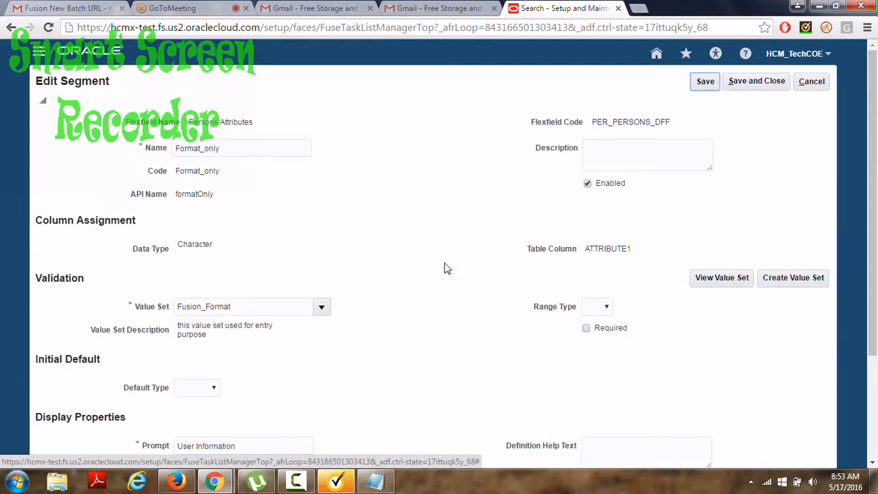
{"action": "mouse_move", "coordinate": [876, 235]}
{"action": "left_mouse_down"}
{"action": "mouse_move", "coordinate": [877, 370]}
{"action": "mouse_move", "coordinate": [875, 228]}
{"action": "left_mouse_up"}
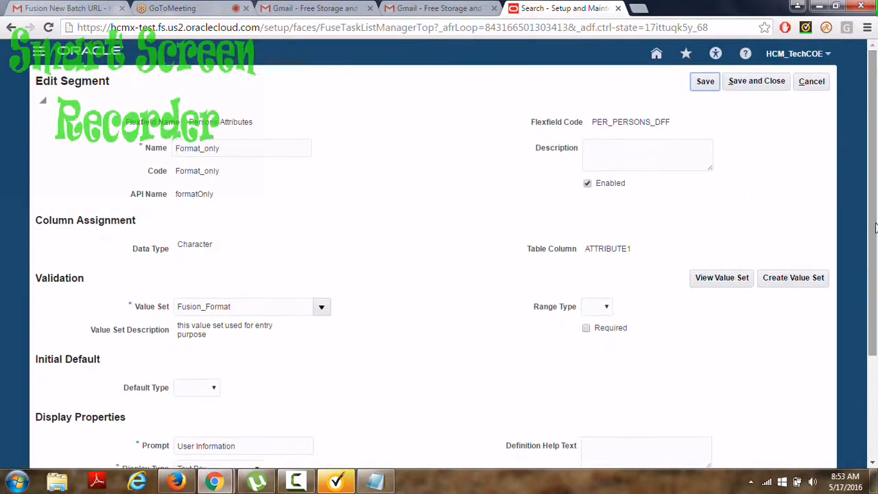
{"action": "left_click", "coordinate": [756, 81]}
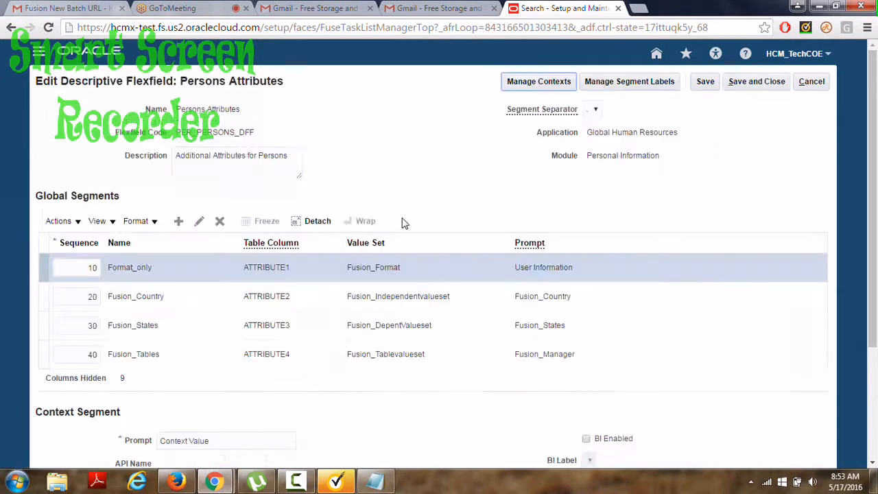
{"action": "left_click", "coordinate": [153, 302]}
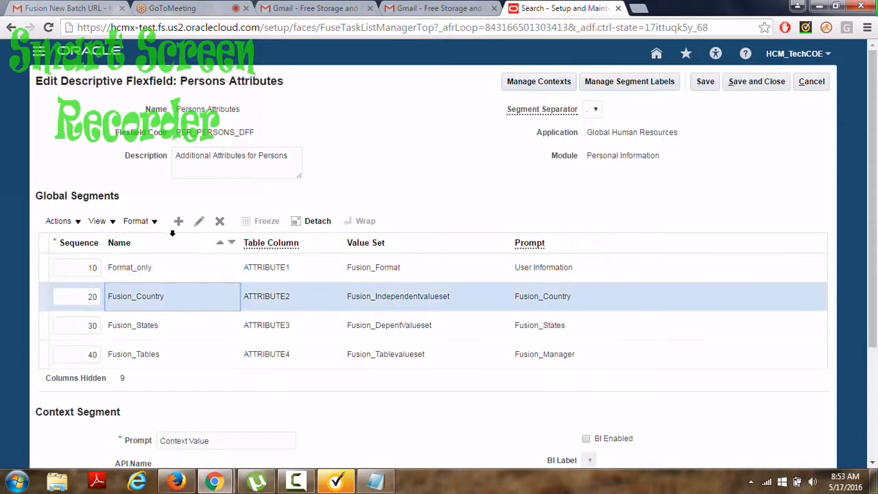
{"action": "left_click", "coordinate": [199, 223]}
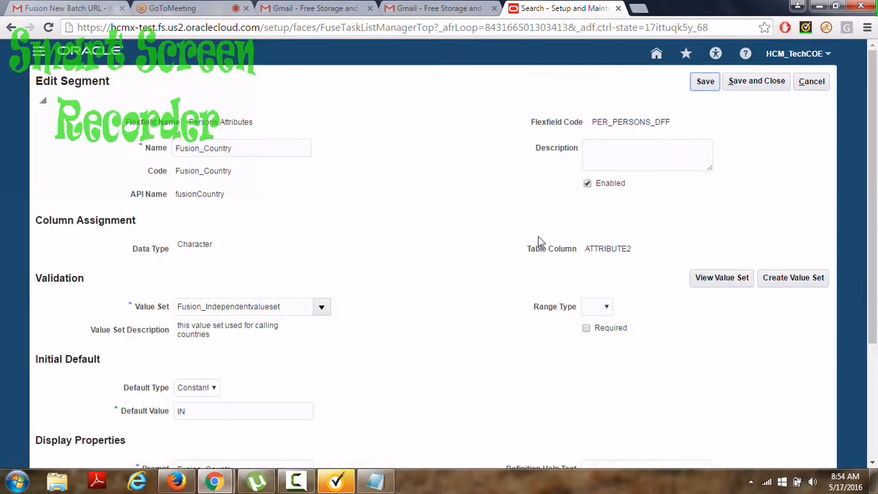
{"action": "left_click_drag", "start_coordinate": [873, 161], "coordinate": [877, 272]}
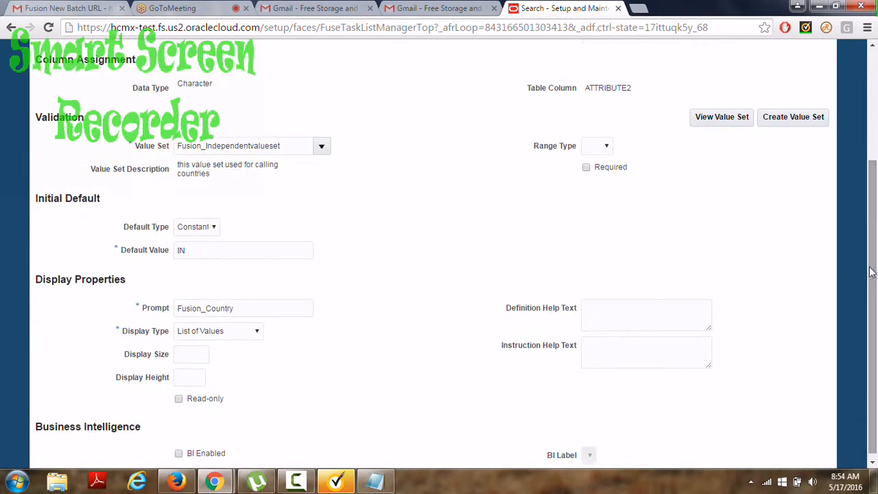
{"action": "left_click", "coordinate": [193, 353]}
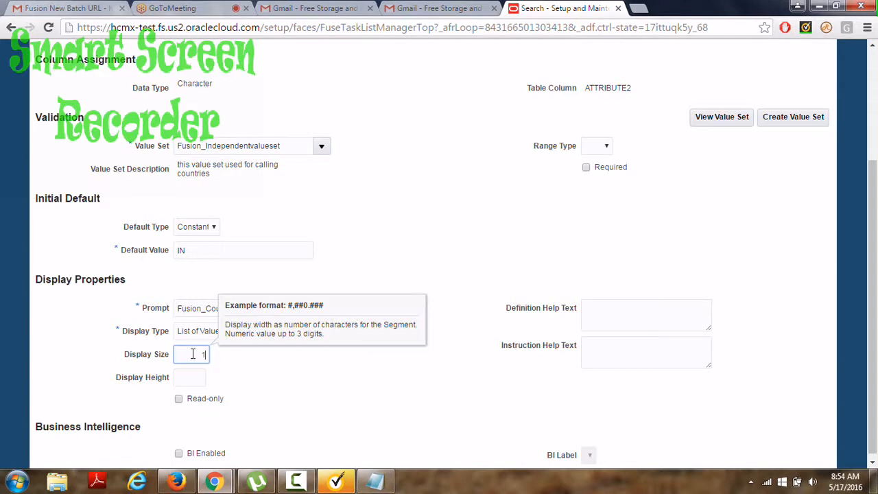
{"action": "left_click", "coordinate": [338, 252]}
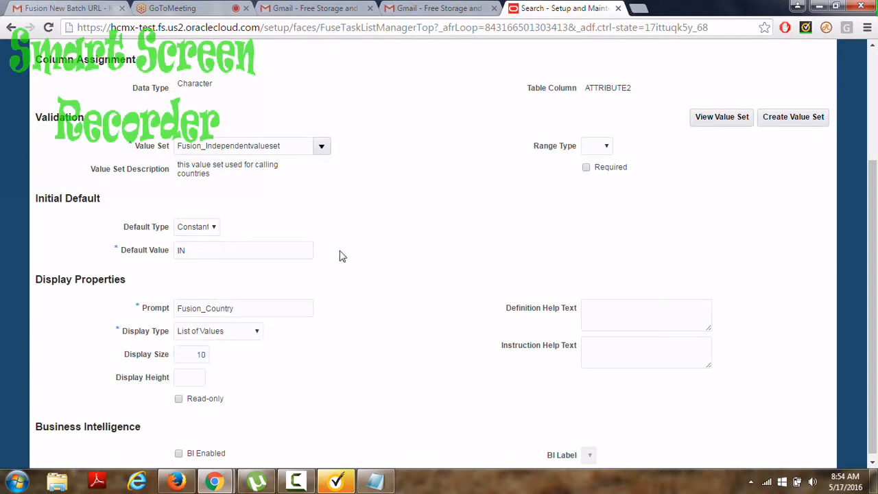
{"action": "left_click_drag", "start_coordinate": [872, 255], "coordinate": [872, 152]}
{"action": "left_click", "coordinate": [751, 71]}
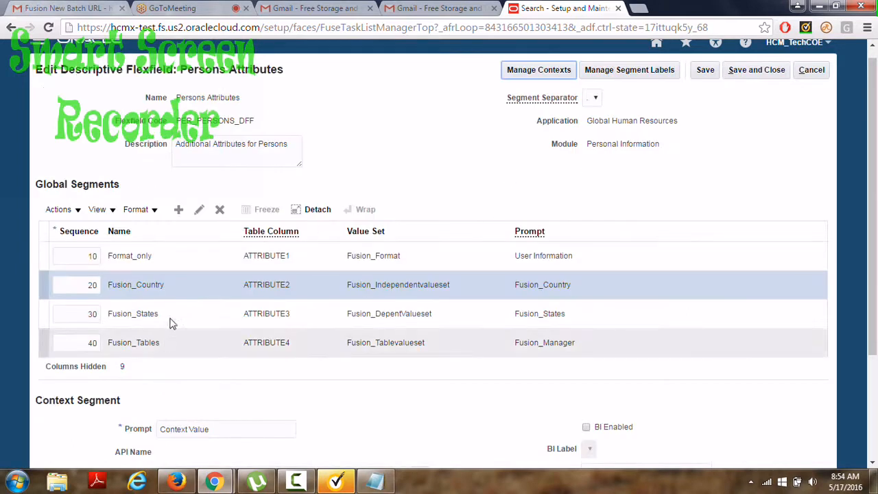
Set the Fusion_States segment's display size to 15 and save.
{"action": "left_click", "coordinate": [174, 315]}
{"action": "left_click", "coordinate": [198, 210]}
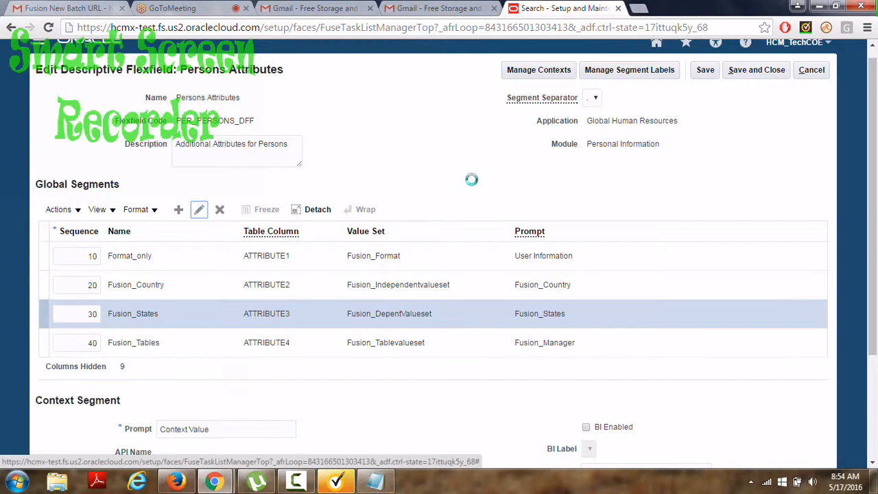
{"action": "left_click_drag", "start_coordinate": [876, 192], "coordinate": [876, 281]}
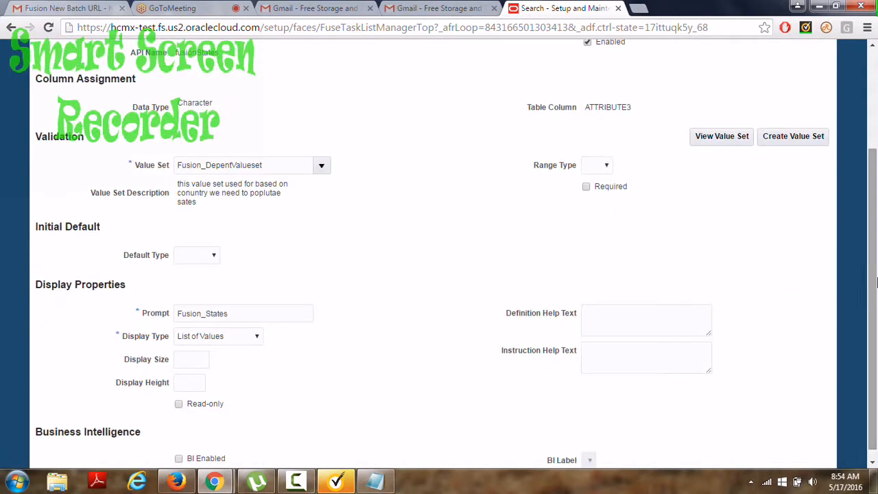
{"action": "left_click", "coordinate": [197, 360]}
{"action": "type", "text": "15"}
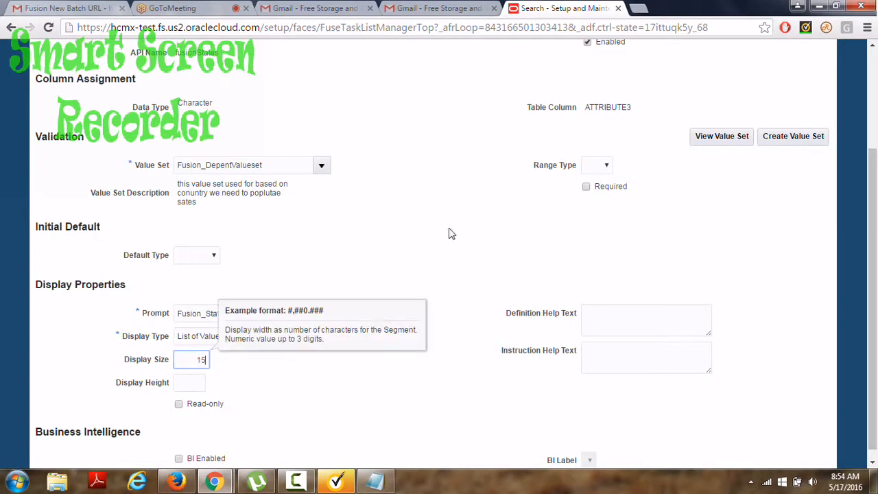
{"action": "left_click", "coordinate": [449, 231]}
{"action": "scroll", "coordinate": [875, 261], "scroll_direction": "up", "scroll_amount": 3}
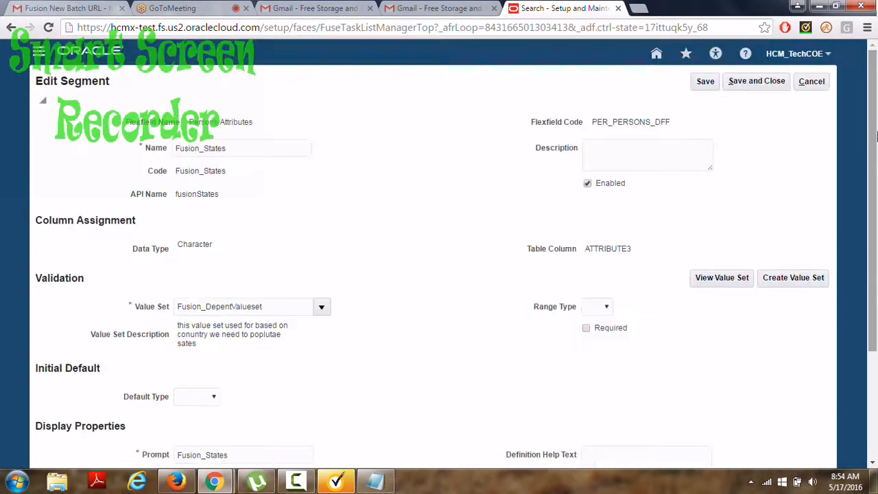
{"action": "left_click", "coordinate": [758, 84]}
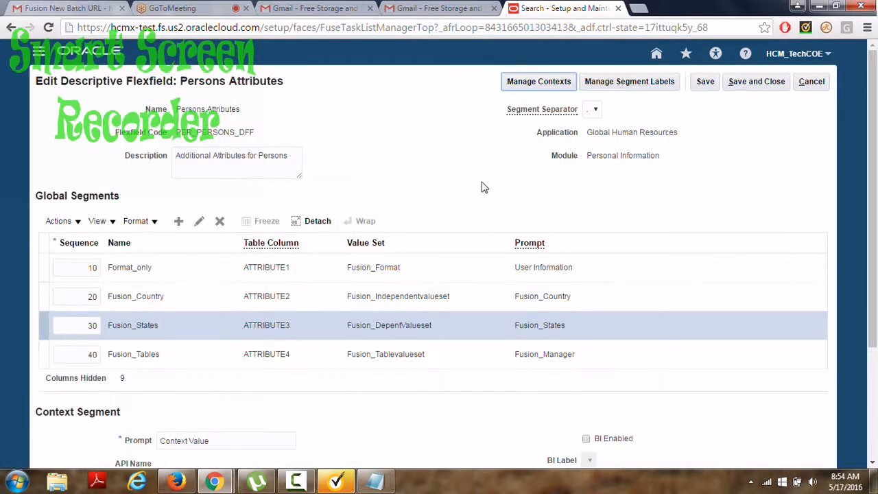
Set the Fusion_Tables segment's display size to 10 and save.
{"action": "left_click", "coordinate": [213, 362]}
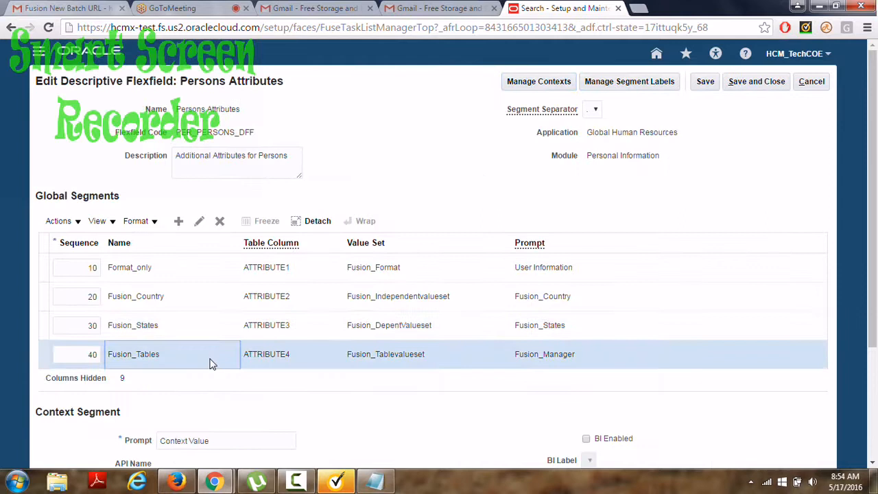
{"action": "left_click", "coordinate": [199, 222]}
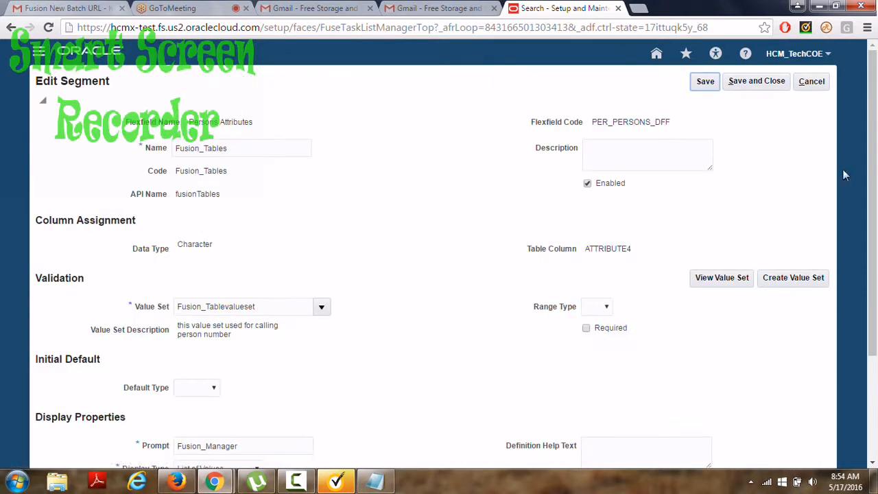
{"action": "left_click_drag", "start_coordinate": [872, 185], "coordinate": [871, 287]}
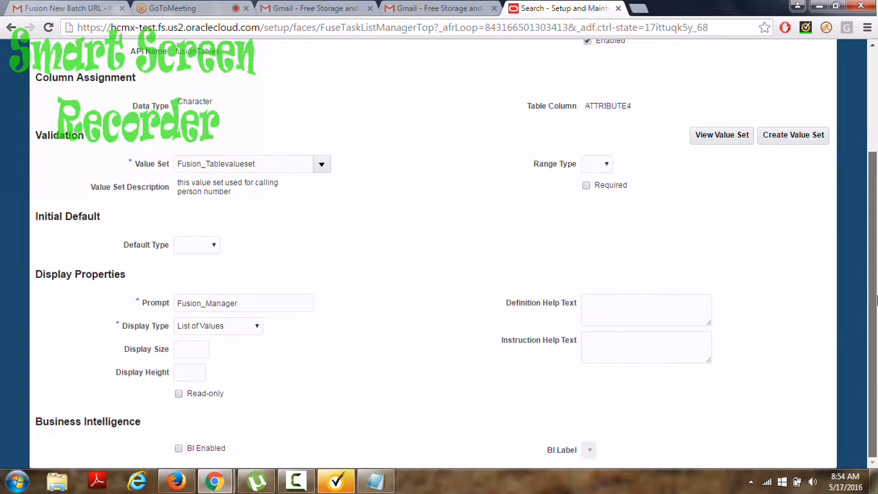
{"action": "left_click", "coordinate": [210, 345]}
{"action": "type", "text": "10"}
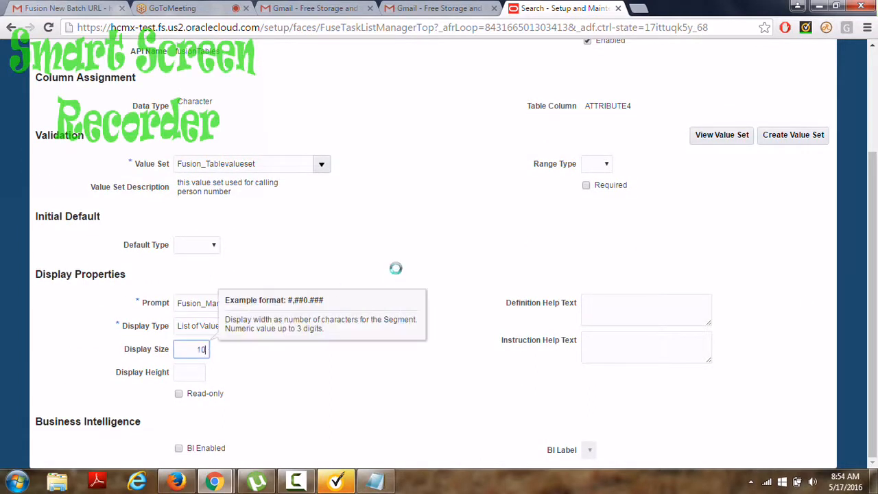
{"action": "left_click_drag", "start_coordinate": [874, 204], "coordinate": [875, 35]}
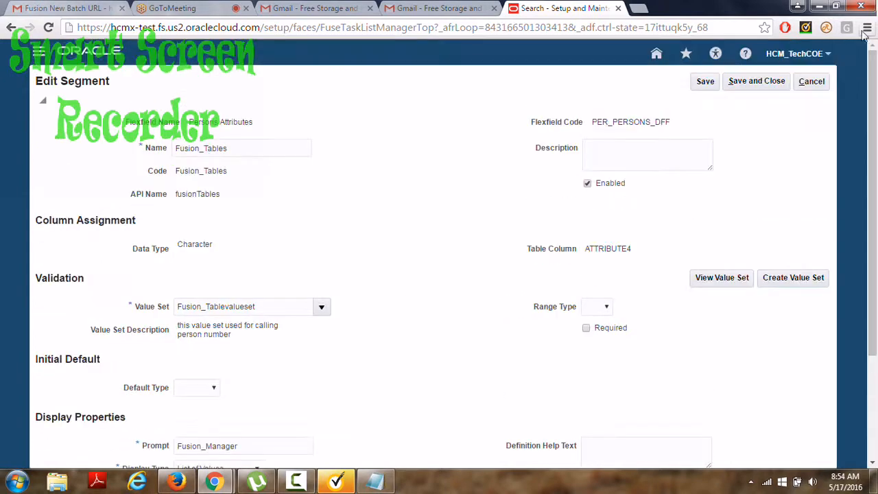
{"action": "left_click", "coordinate": [755, 81]}
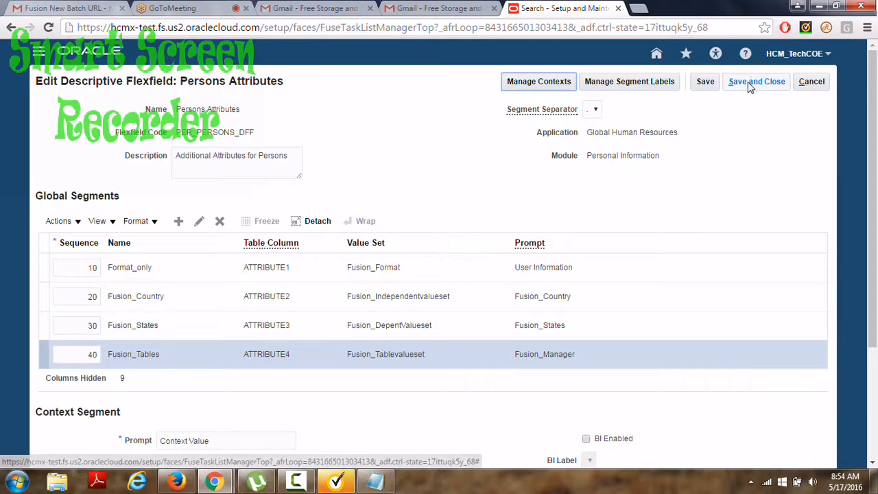
Save and deploy the Persons Attributes flexfield, then sign out of HCM_TechCOE.
{"action": "left_click", "coordinate": [755, 82]}
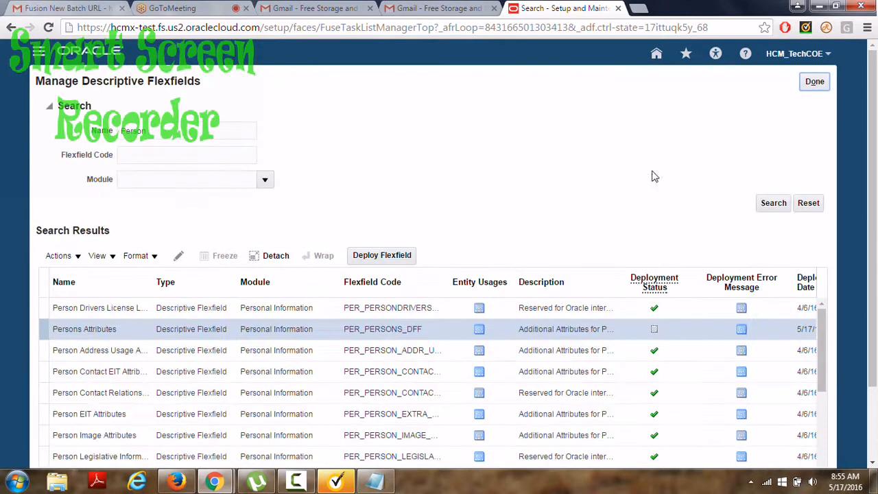
{"action": "left_click", "coordinate": [400, 256]}
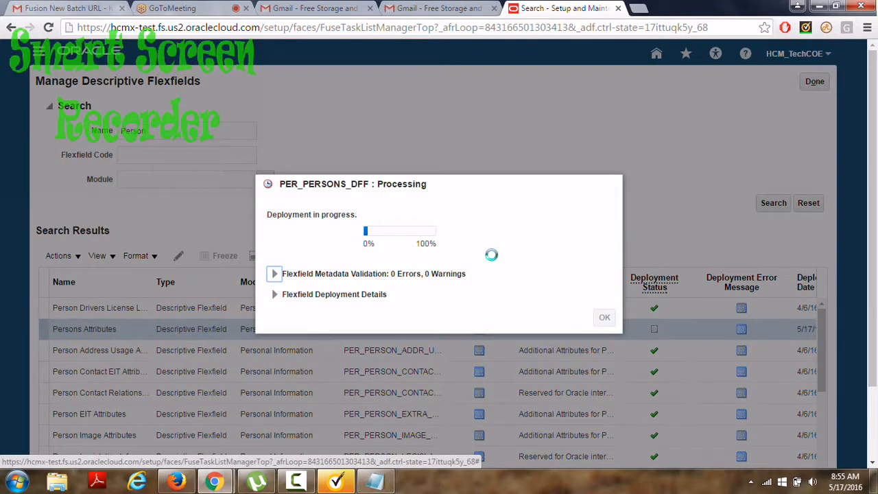
{"action": "left_click", "coordinate": [604, 329]}
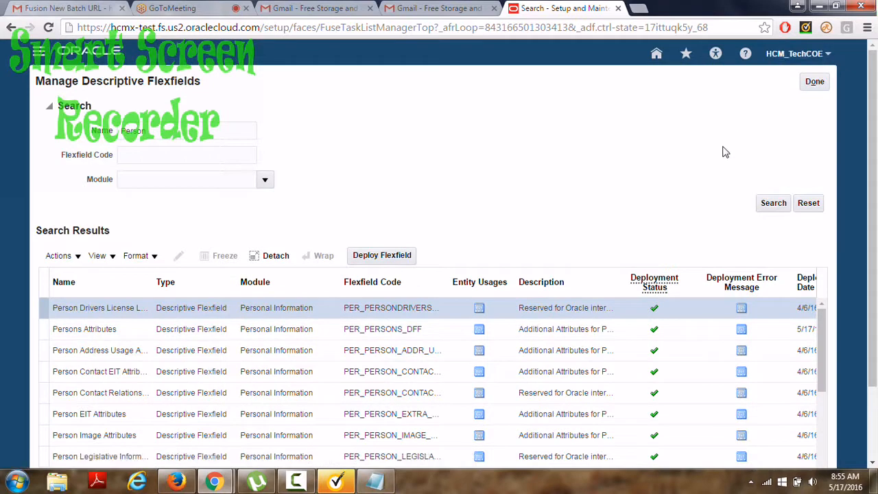
{"action": "left_click", "coordinate": [821, 58]}
{"action": "left_click", "coordinate": [807, 76]}
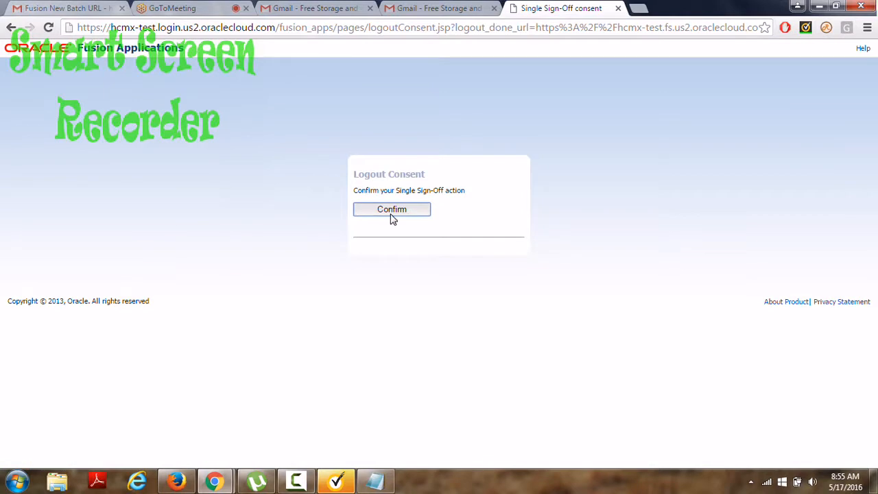
Confirm single sign-off and sign back in with the saved user ID and password.
{"action": "left_click", "coordinate": [392, 211]}
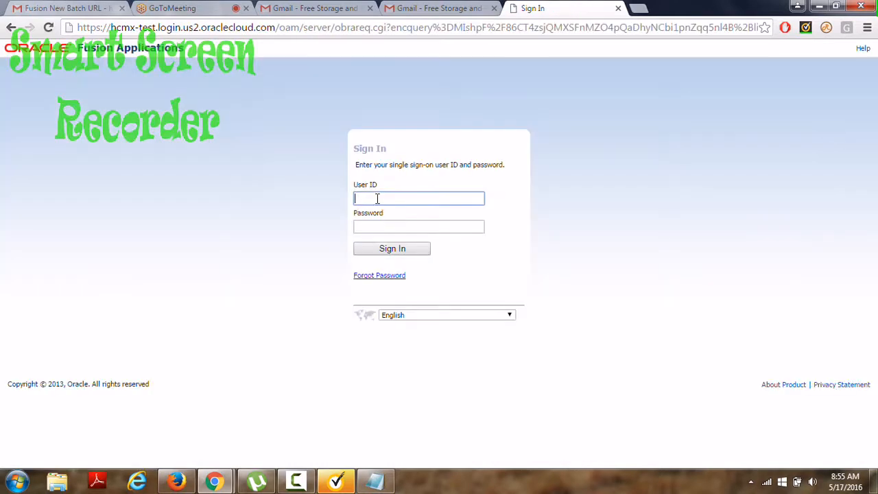
{"action": "left_click", "coordinate": [377, 198]}
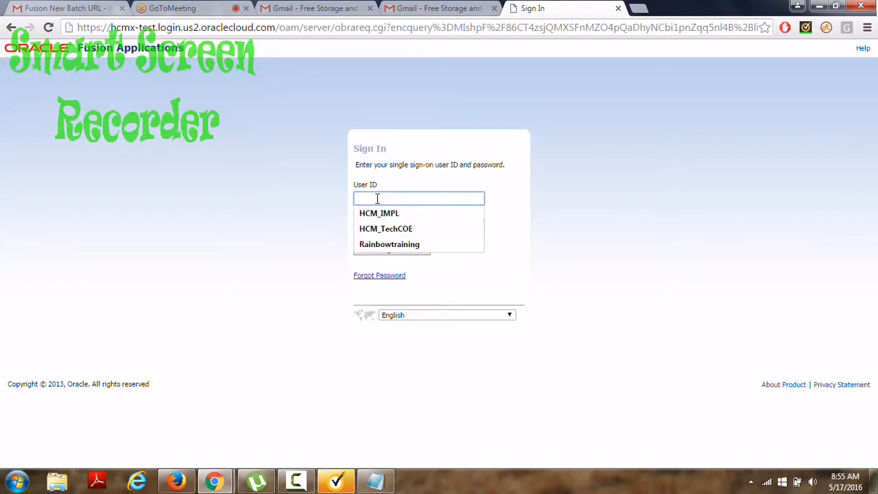
{"action": "left_click", "coordinate": [378, 230]}
{"action": "left_click", "coordinate": [376, 228]}
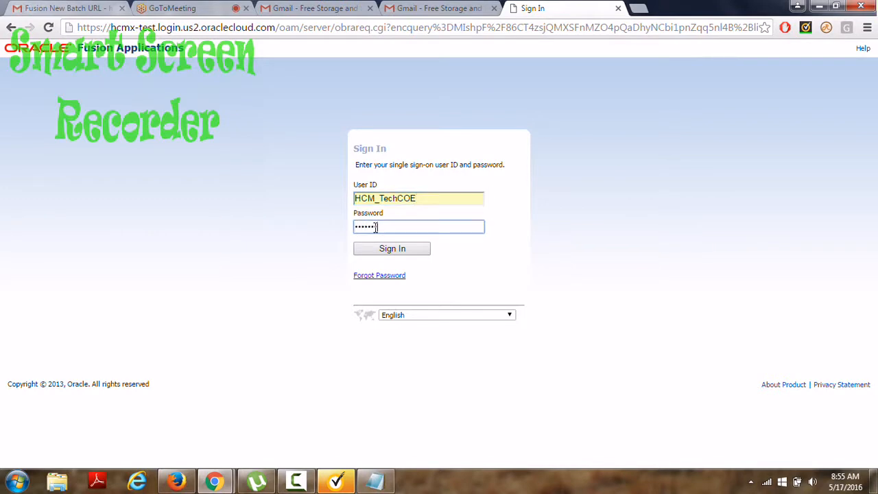
{"action": "key", "text": "Return"}
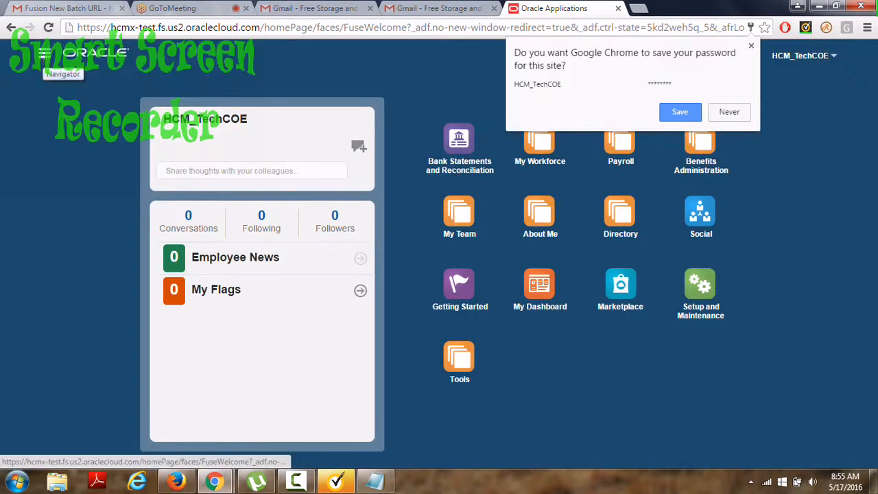
In Person Management, search for person number 10005 with effective as-of date 5/30/16.
{"action": "left_click", "coordinate": [43, 55]}
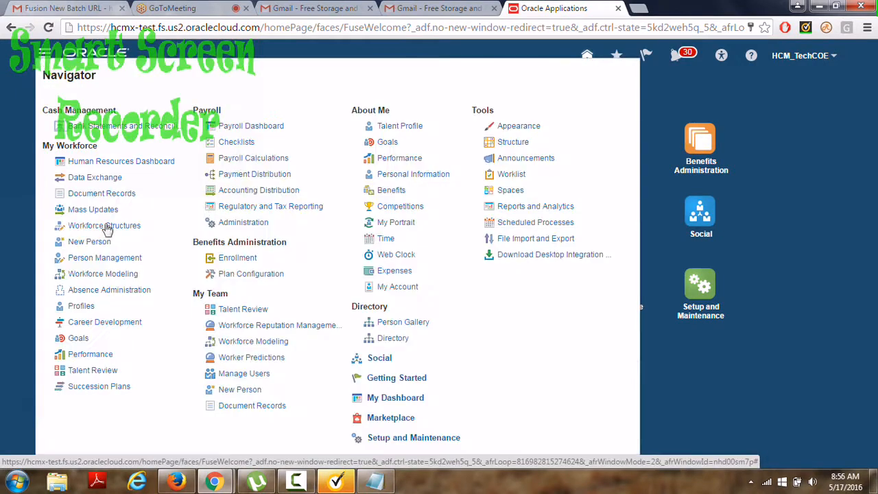
{"action": "left_click", "coordinate": [110, 258]}
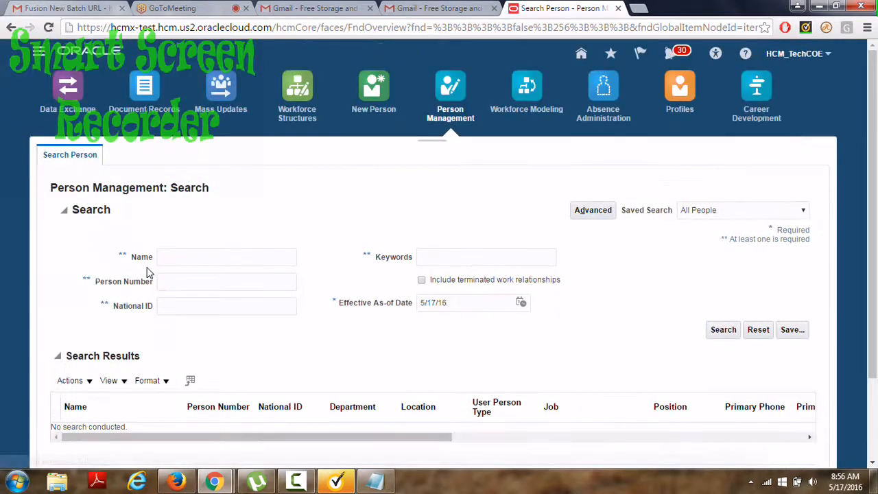
{"action": "left_click", "coordinate": [176, 288]}
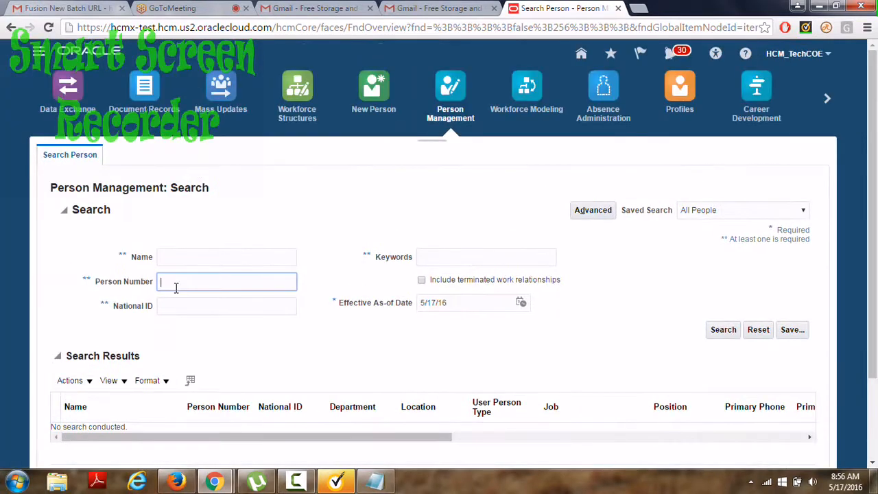
{"action": "type", "text": "10005"}
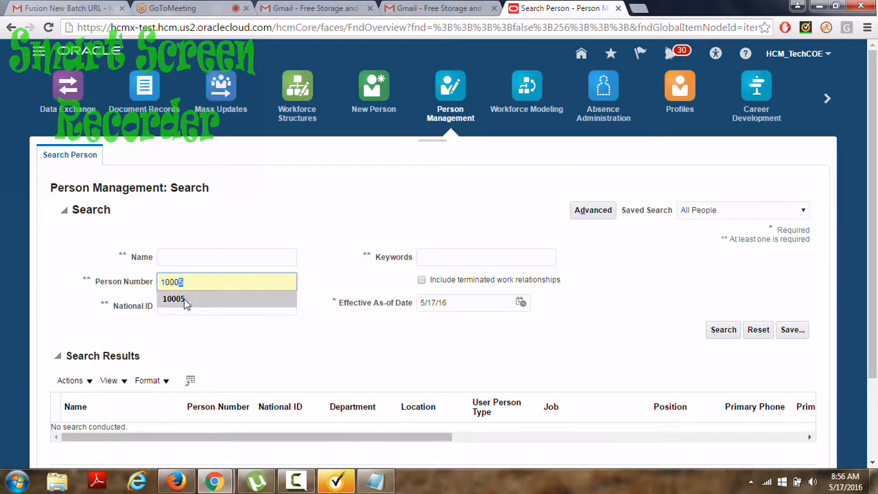
{"action": "left_click", "coordinate": [184, 300]}
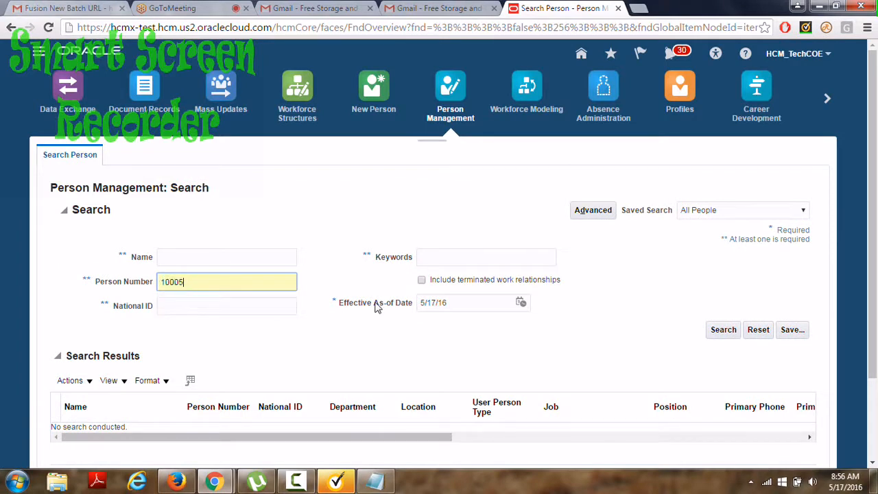
{"action": "left_click", "coordinate": [437, 304]}
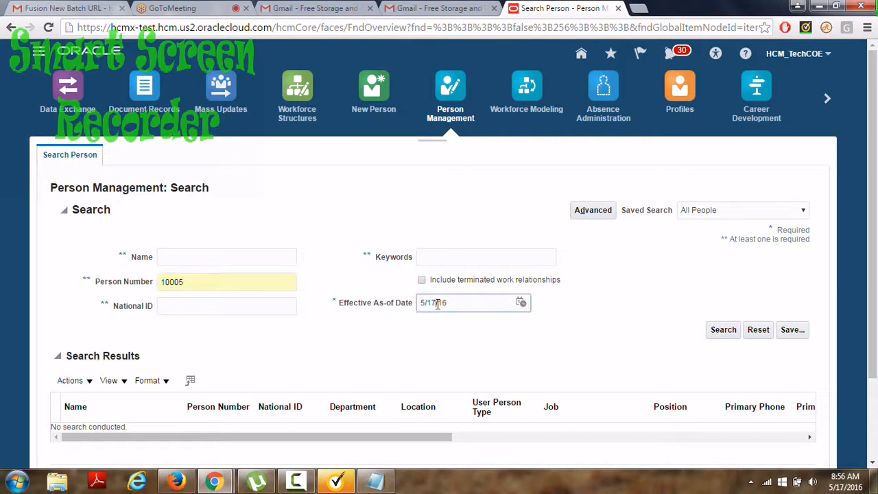
{"action": "key", "text": "BackSpace"}
{"action": "key", "text": "BackSpace"}
{"action": "key", "text": "BackSpace"}
{"action": "type", "text": "30"}
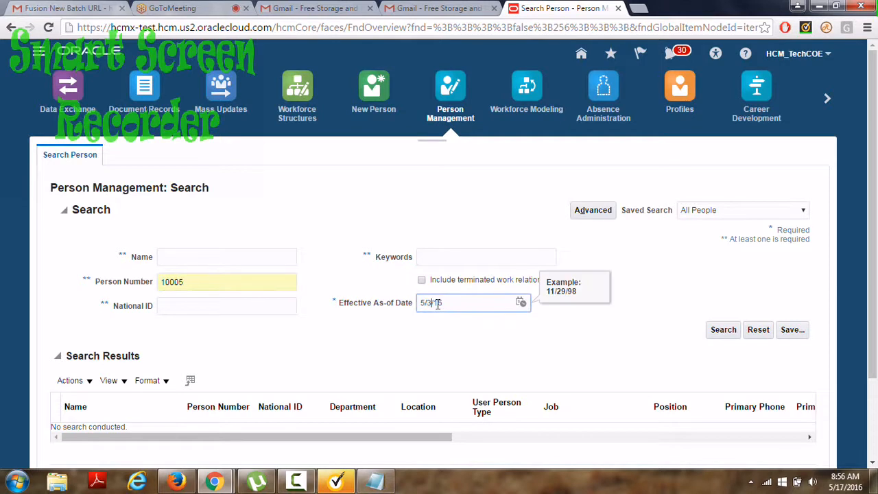
{"action": "left_click", "coordinate": [723, 332]}
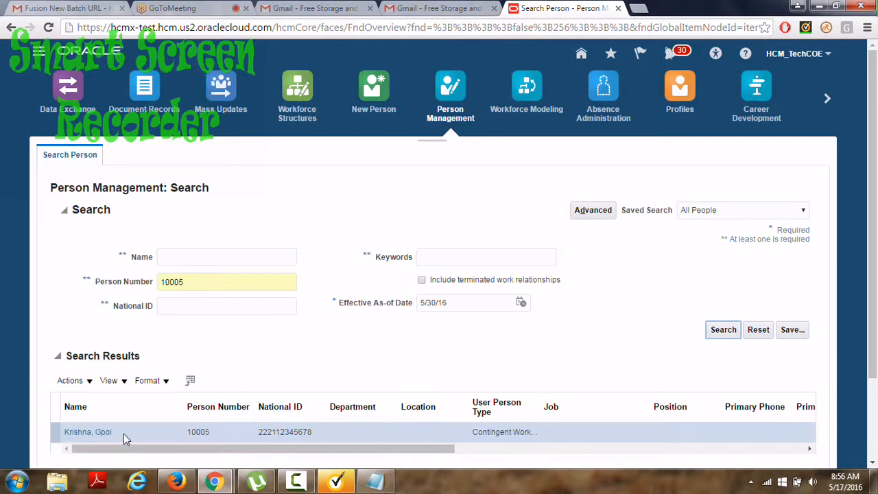
Open person 10005's Manage Person page from Actions > Personal and Employment.
{"action": "left_click", "coordinate": [91, 384]}
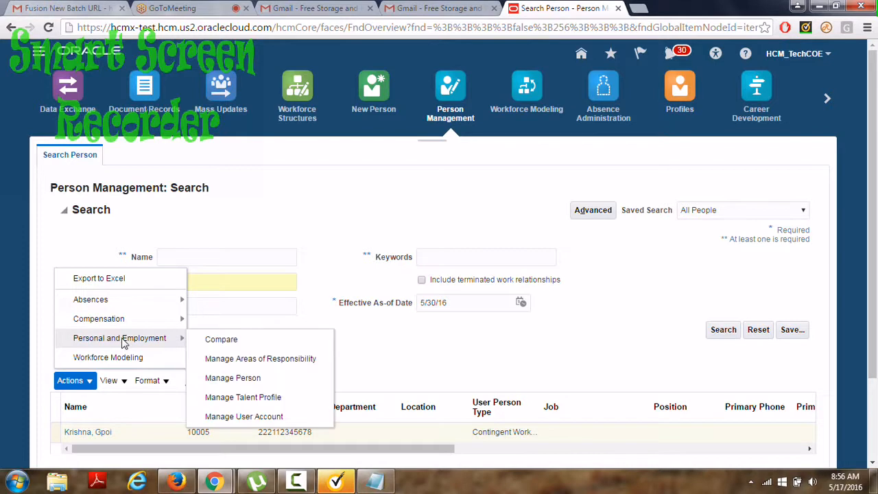
{"action": "mouse_move", "coordinate": [182, 339]}
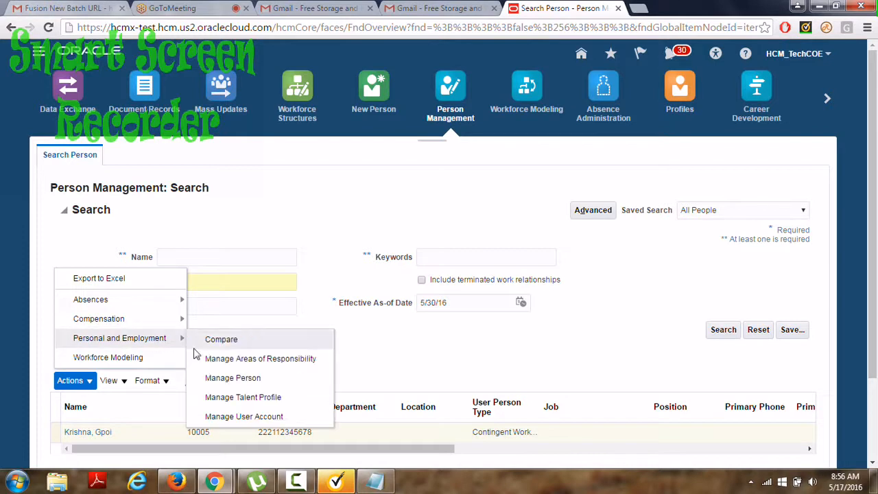
{"action": "left_click", "coordinate": [226, 377]}
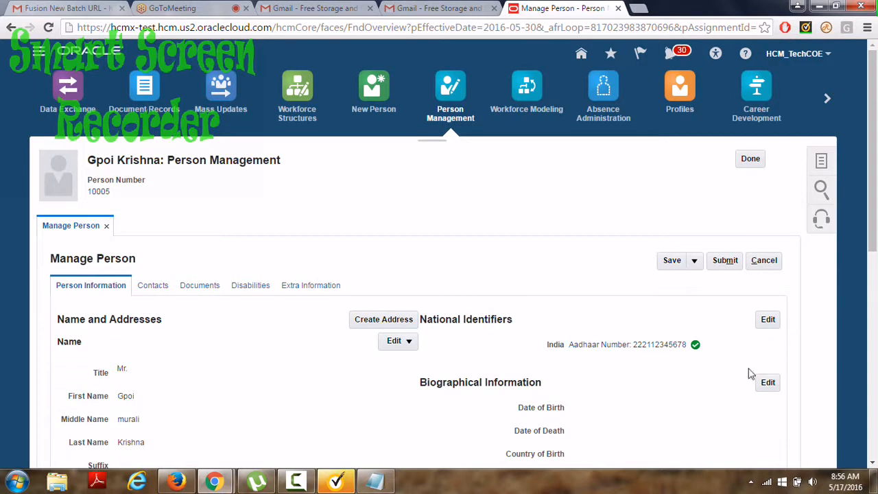
{"action": "left_click", "coordinate": [774, 386]}
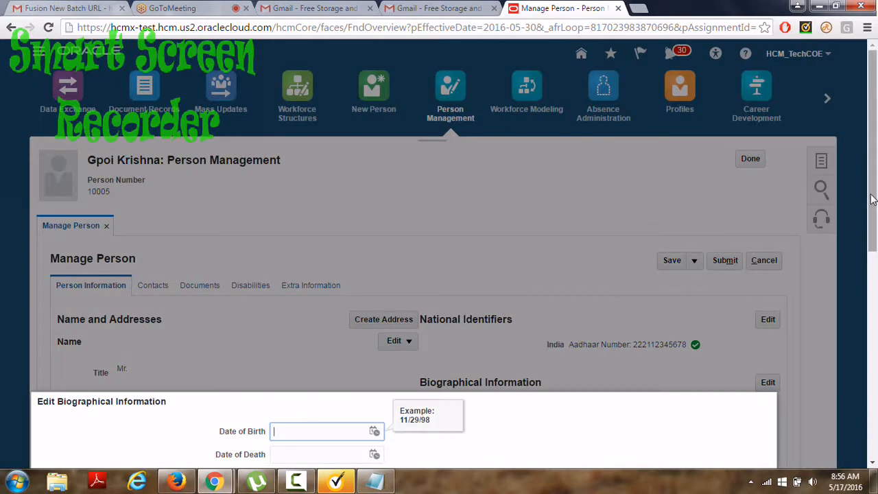
{"action": "left_click_drag", "start_coordinate": [873, 199], "coordinate": [875, 343]}
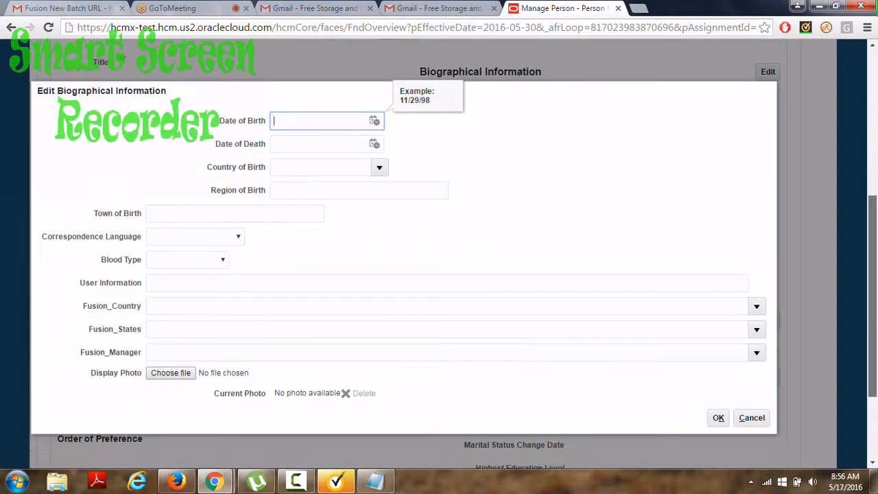
{"action": "left_click", "coordinate": [647, 306]}
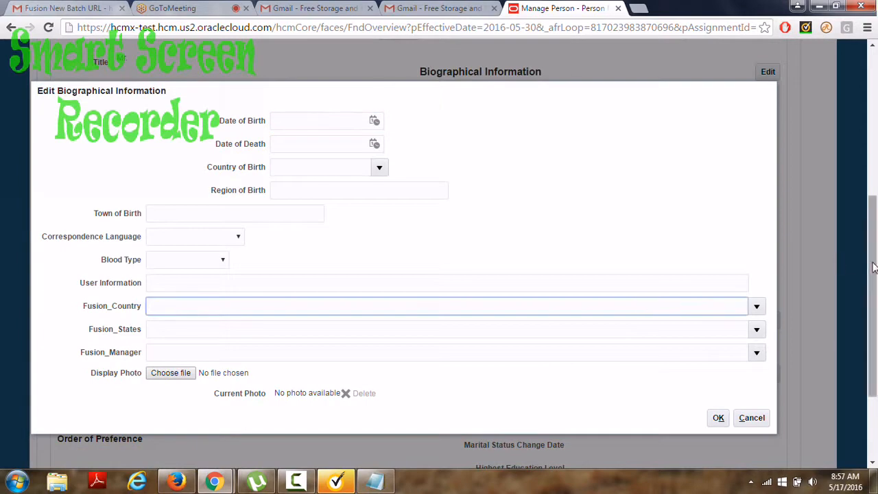
{"action": "left_click_drag", "start_coordinate": [874, 262], "coordinate": [874, 254]}
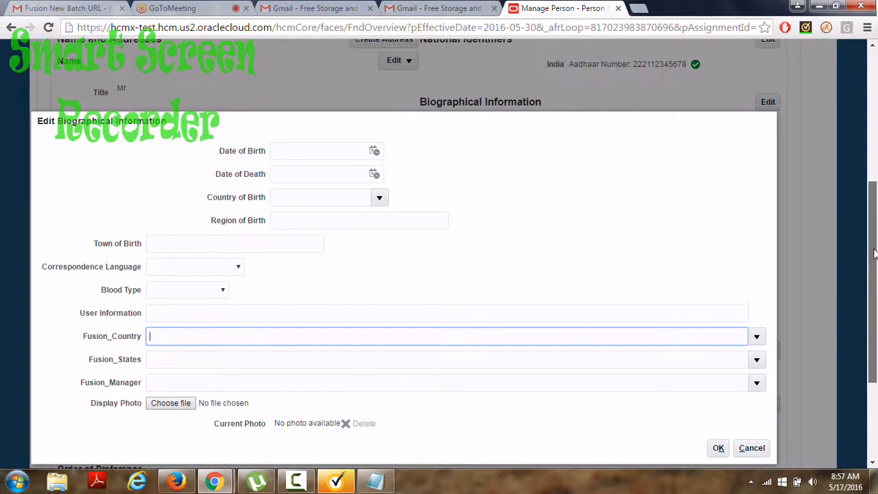
{"action": "left_click", "coordinate": [750, 449]}
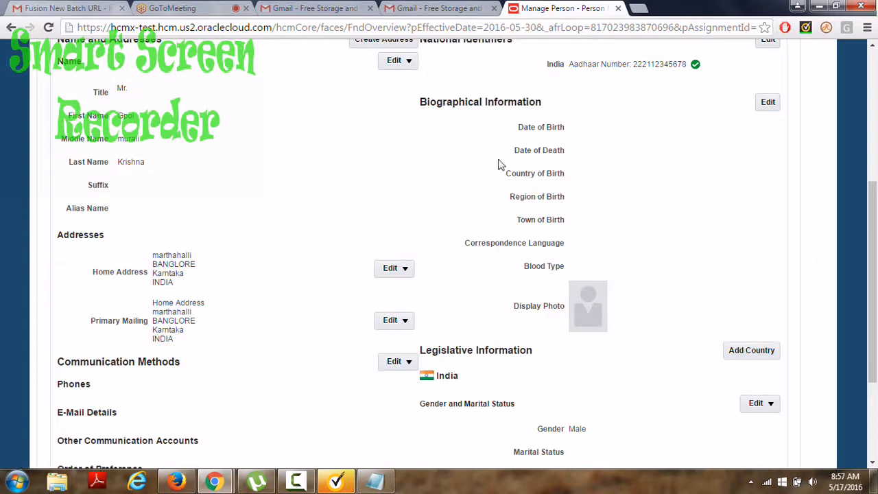
{"action": "left_click_drag", "start_coordinate": [876, 233], "coordinate": [876, 103]}
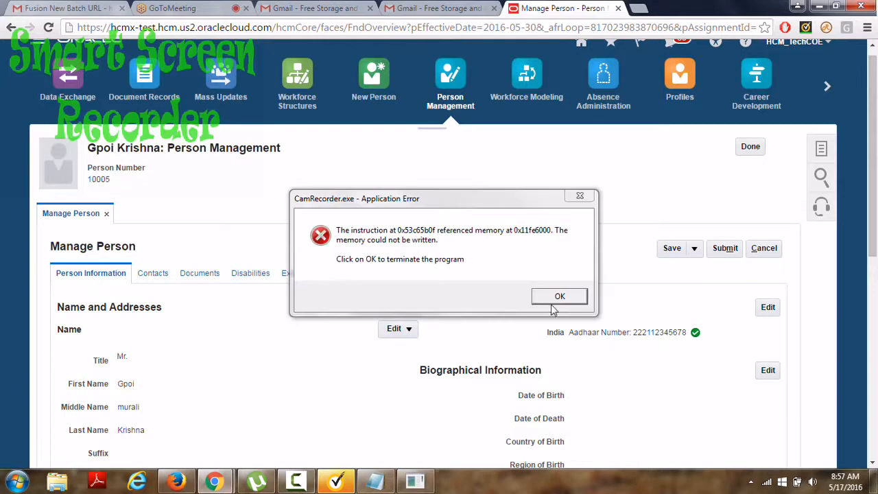
{"action": "left_click", "coordinate": [558, 298]}
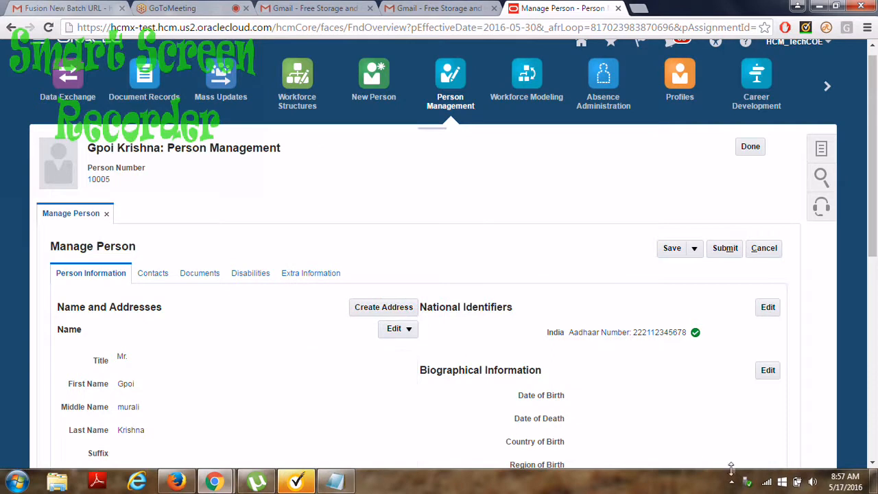
{"action": "left_click", "coordinate": [732, 481]}
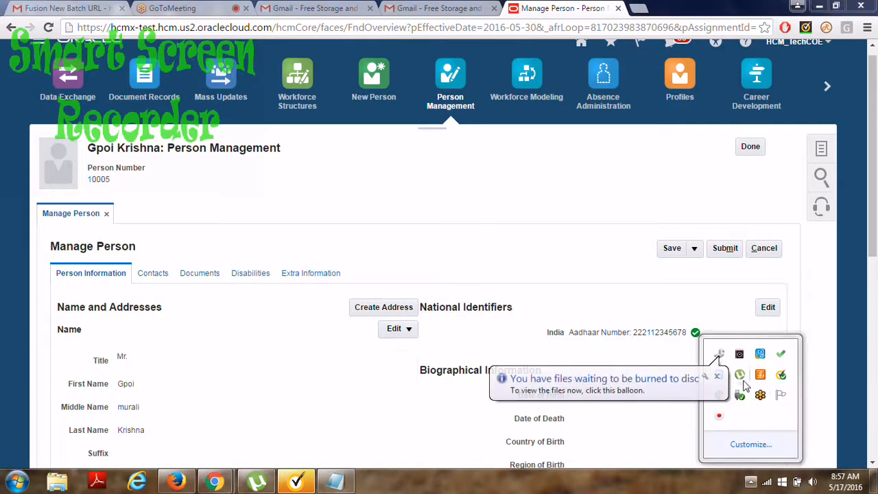